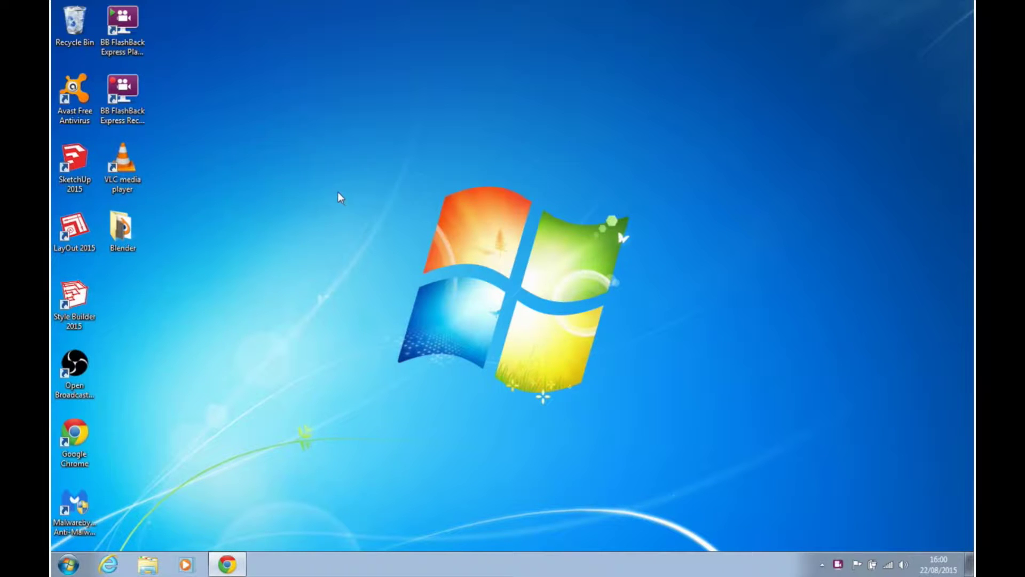
# Step: Launch SketchUp 2015 and start a new model with the Woodworking - Millimeters template
pyautogui.doubleClick(81, 167)
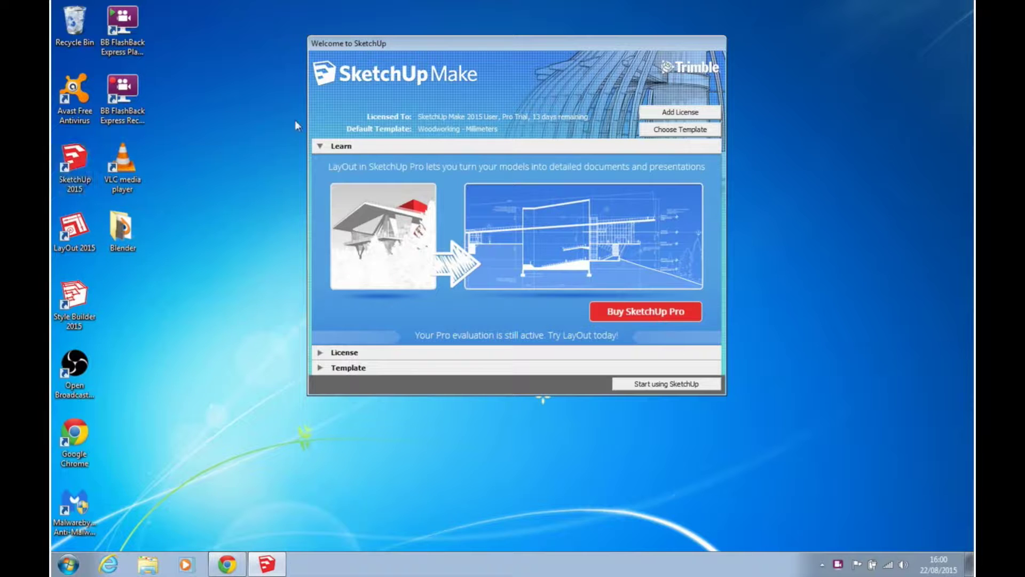
pyautogui.moveTo(474, 44)
pyautogui.mouseDown()
pyautogui.moveTo(481, 98)
pyautogui.moveTo(492, 84)
pyautogui.mouseUp()
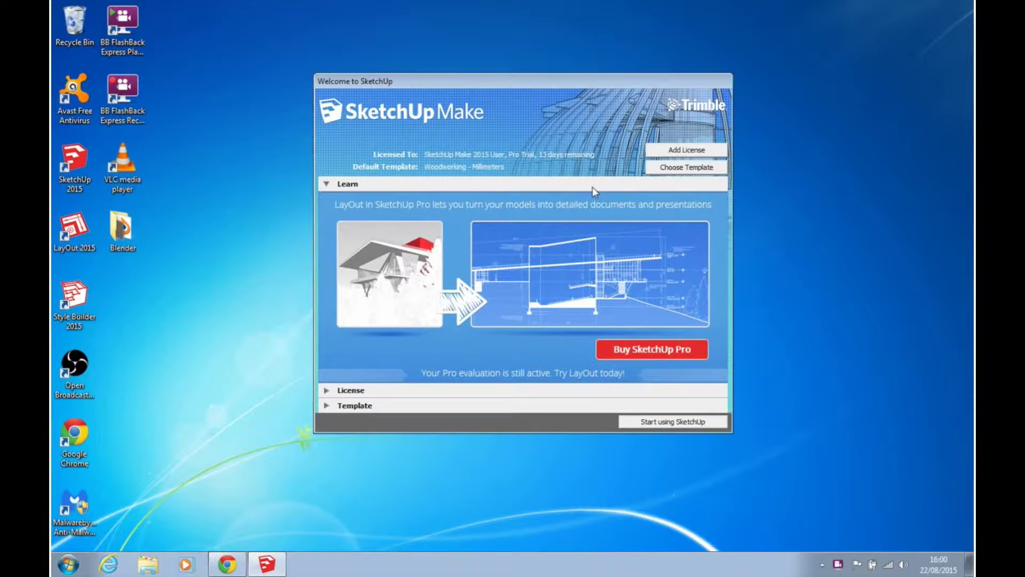
pyautogui.click(675, 170)
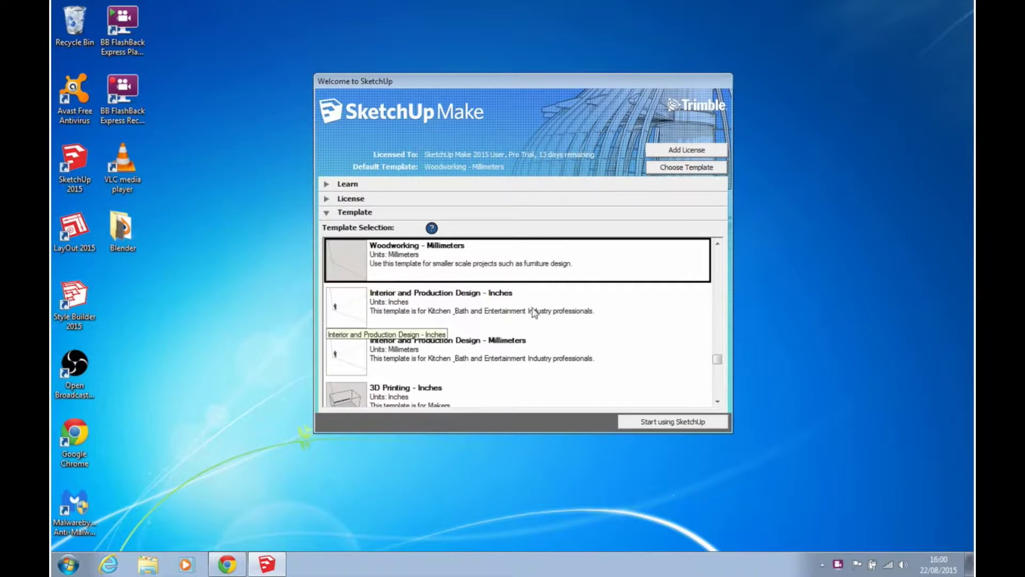
pyautogui.moveTo(718, 358); pyautogui.dragTo(719, 346)
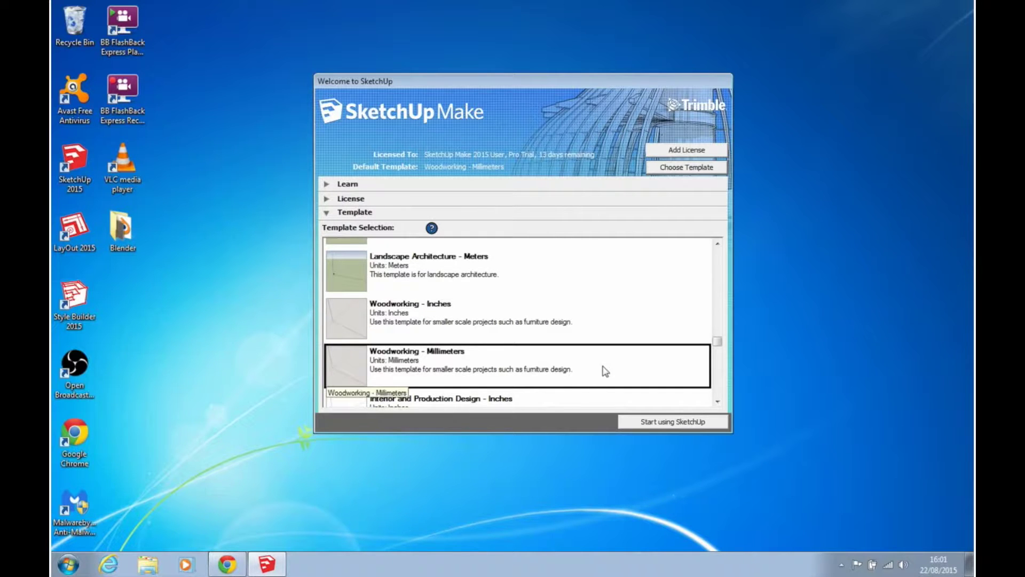
pyautogui.click(647, 423)
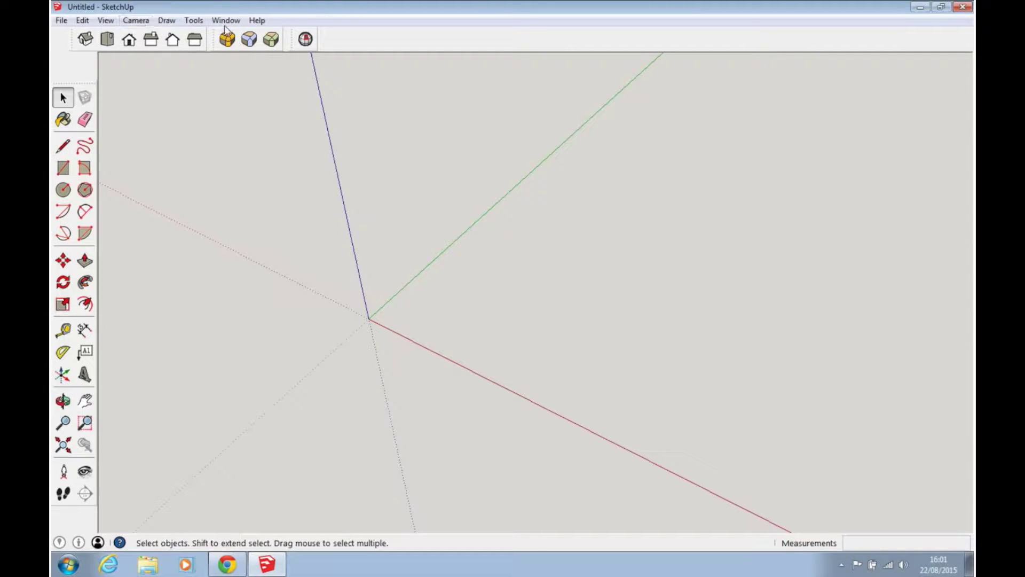
# Step: Check which toolbars are enabled in the full list of available toolbars
pyautogui.click(194, 22)
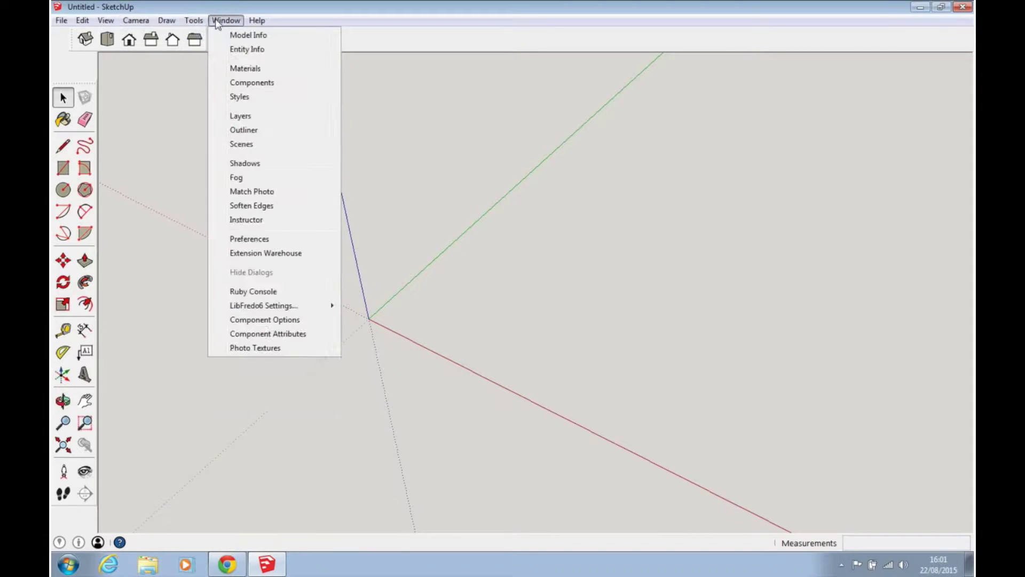
pyautogui.moveTo(179, 21)
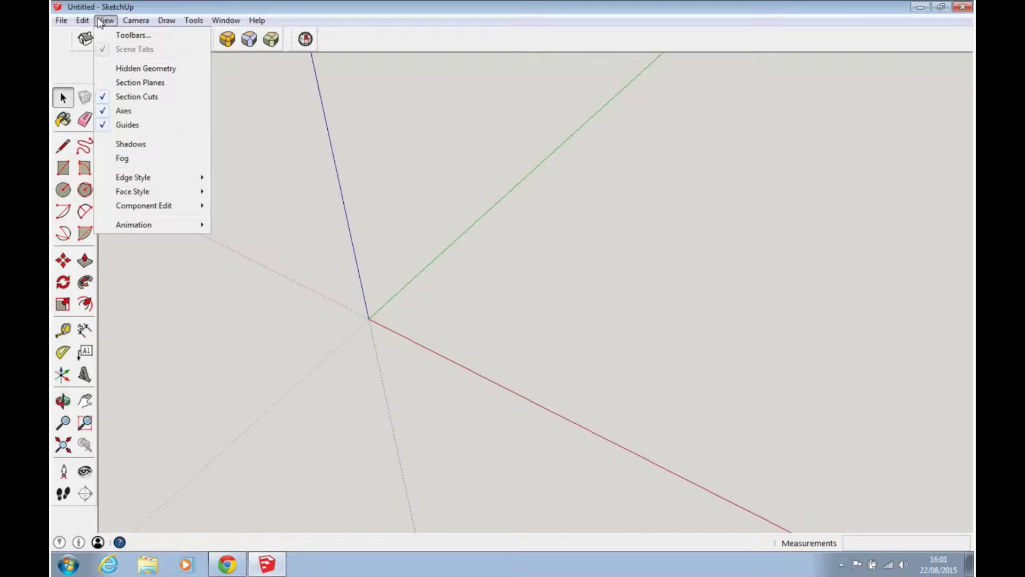
pyautogui.click(119, 35)
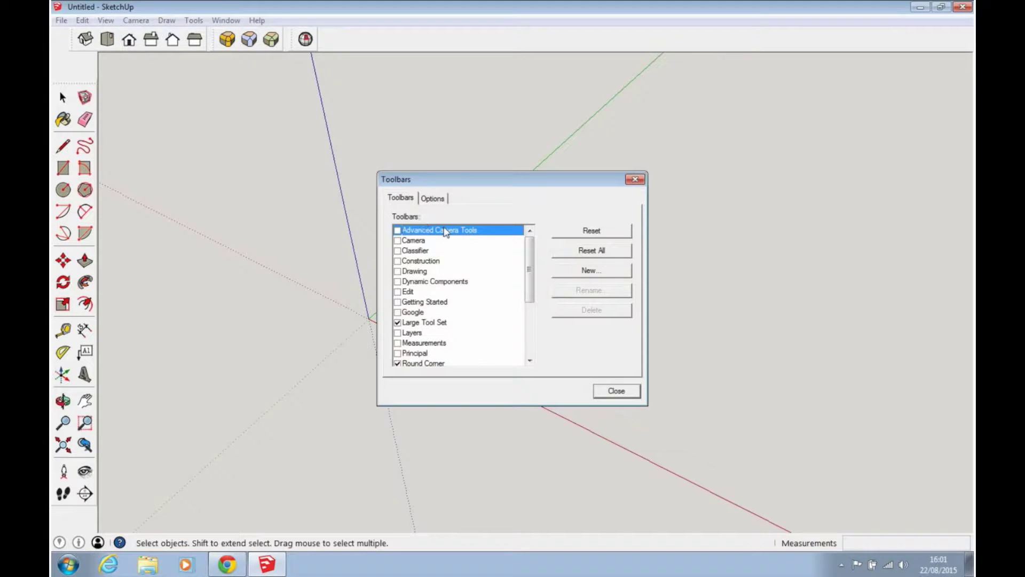
pyautogui.click(528, 293)
pyautogui.moveTo(527, 293); pyautogui.dragTo(530, 329)
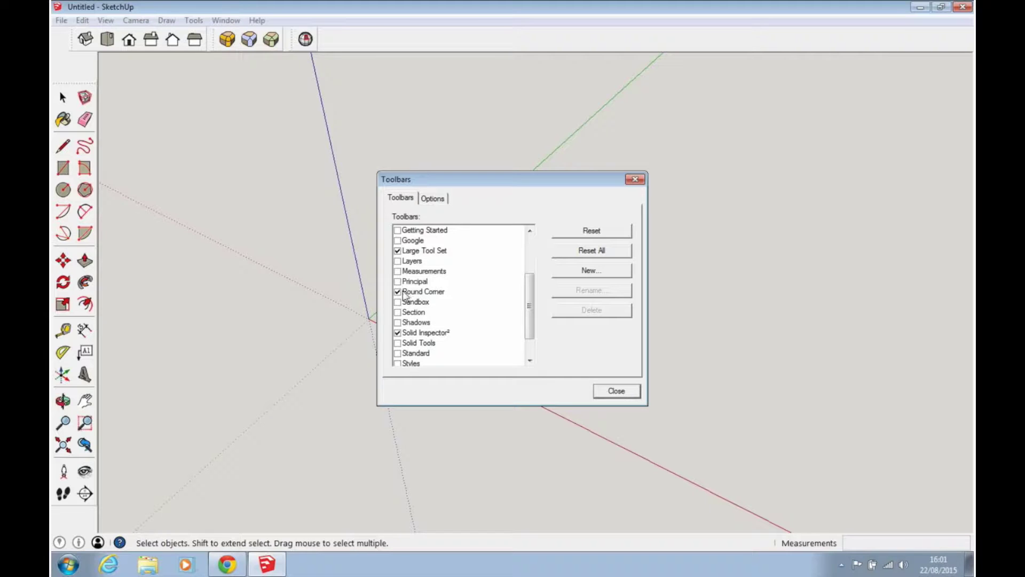
pyautogui.click(608, 392)
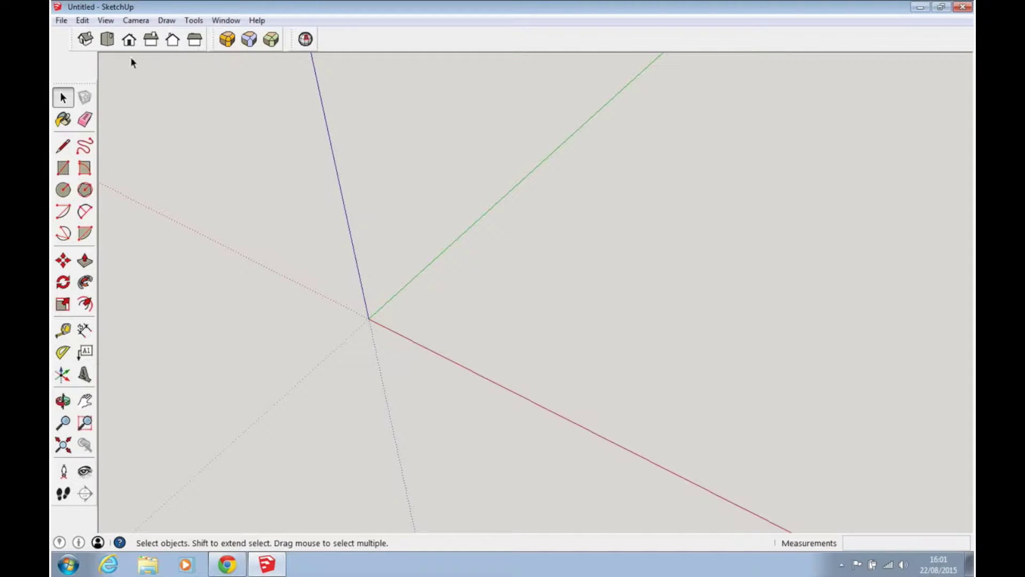
# Step: Turn off the Profiles edge style
pyautogui.click(103, 21)
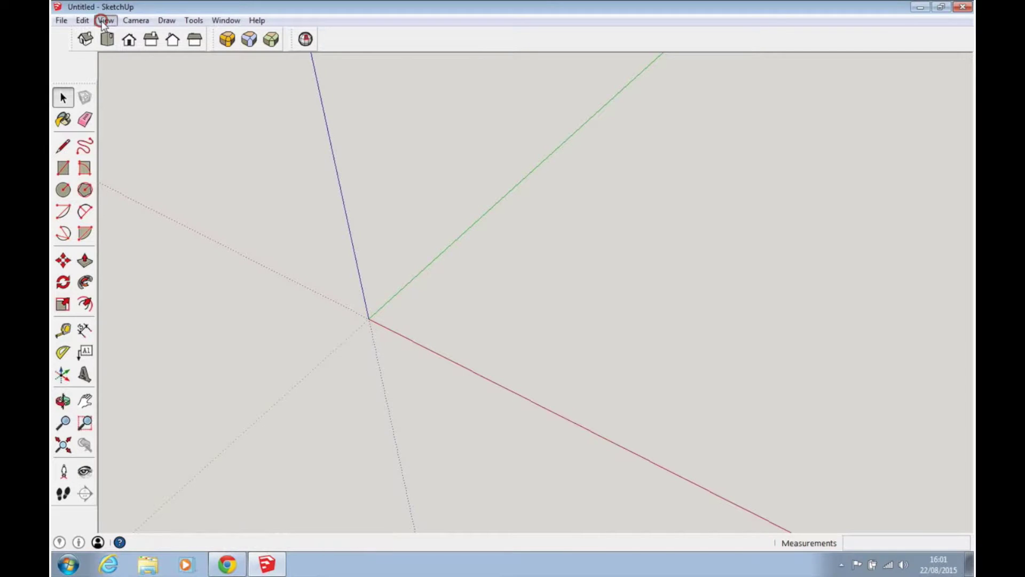
pyautogui.moveTo(188, 178)
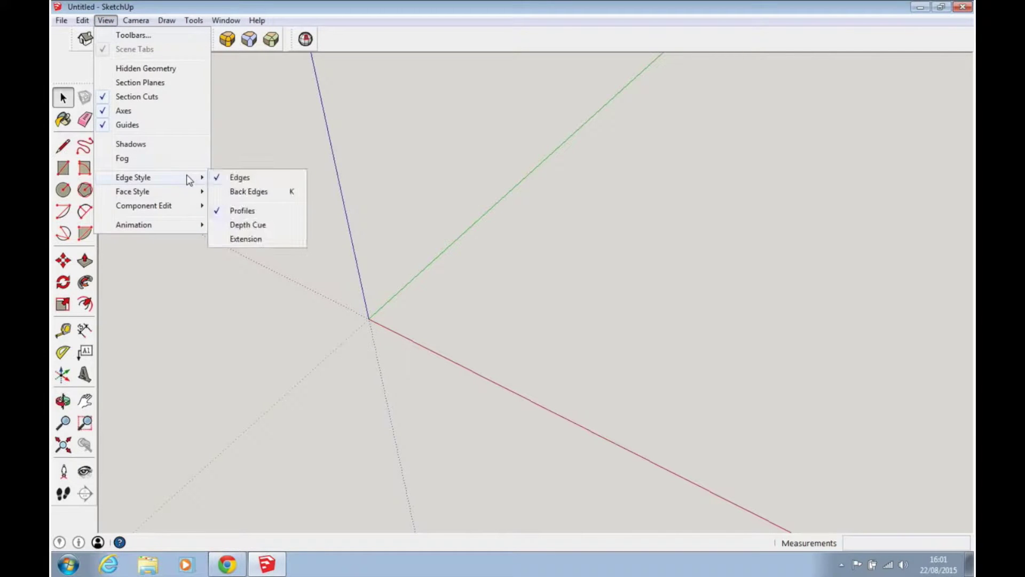
pyautogui.click(251, 211)
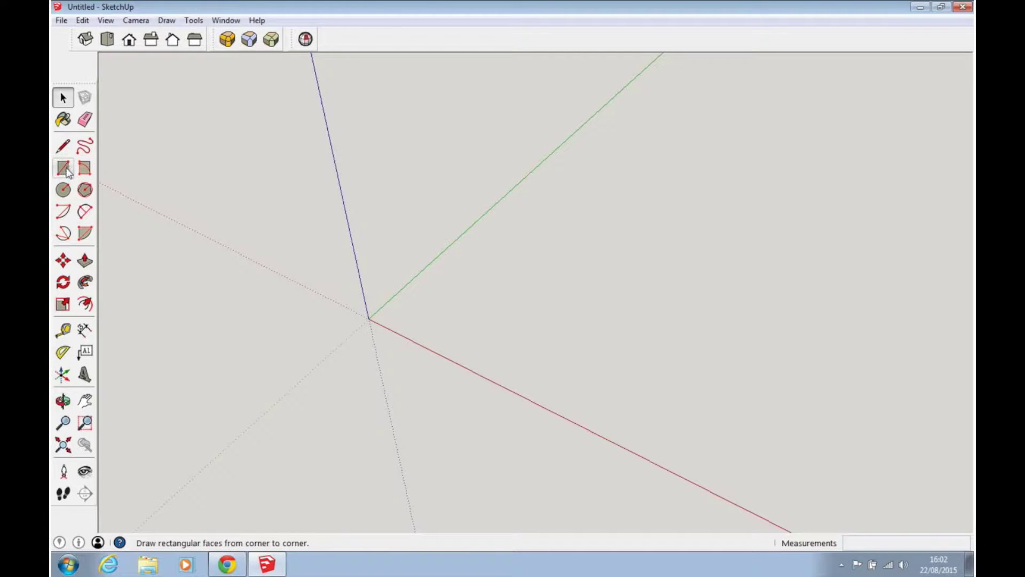
# Step: Draw a 50000 by 75000 mm rectangle on the ground plane, starting at the origin
pyautogui.click(65, 168)
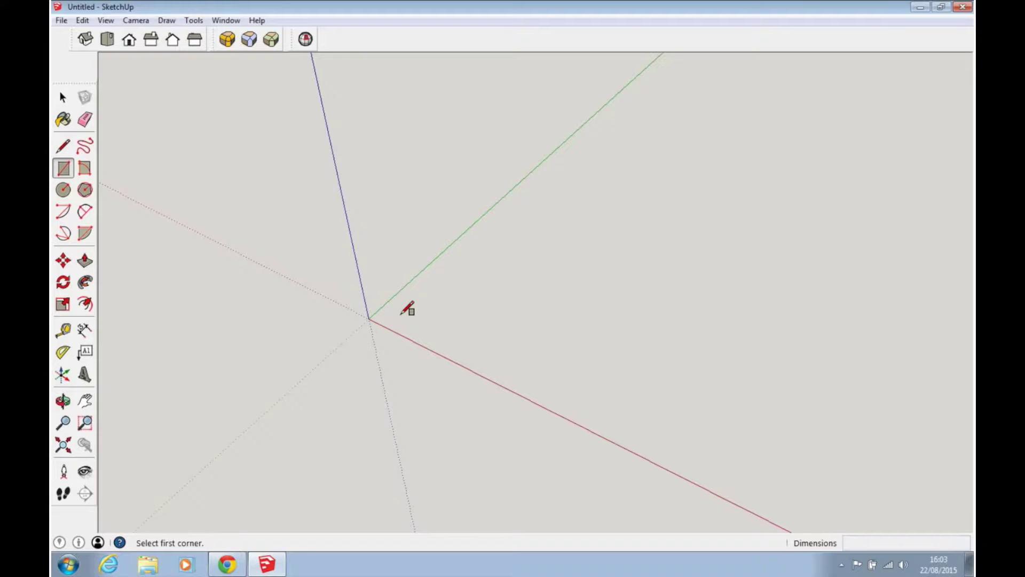
pyautogui.click(369, 319)
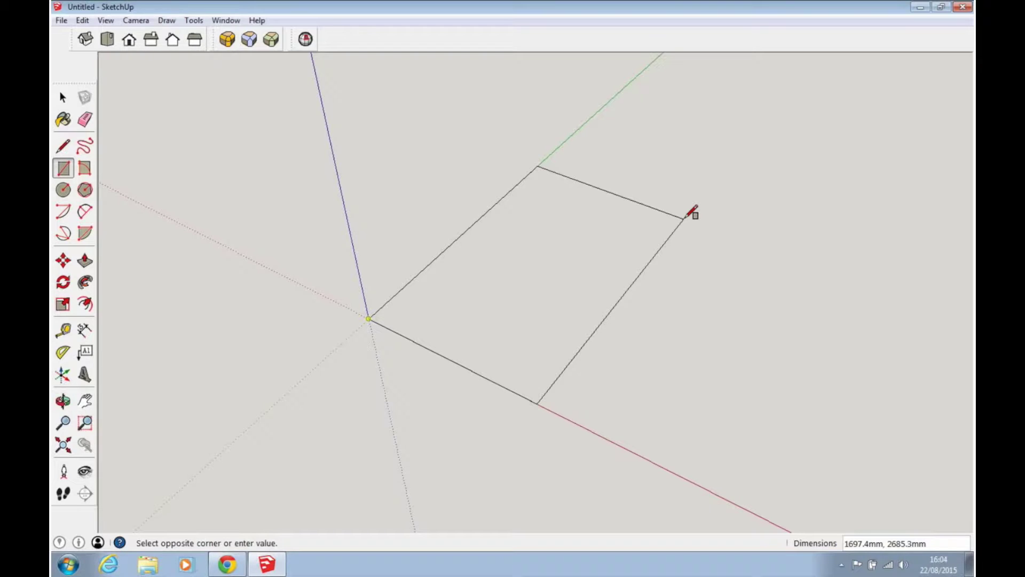
pyautogui.write('50000,75000')
pyautogui.press('Return')
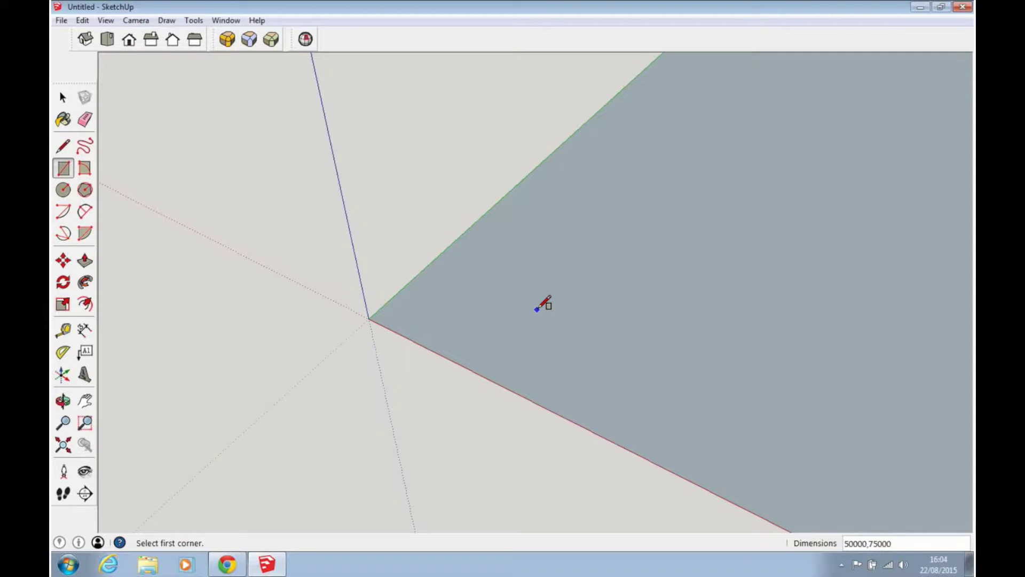
# Step: Pull the rectangular face up by 15000 mm with Push/Pull to form a solid block
pyautogui.scroll(-5, 537, 310)
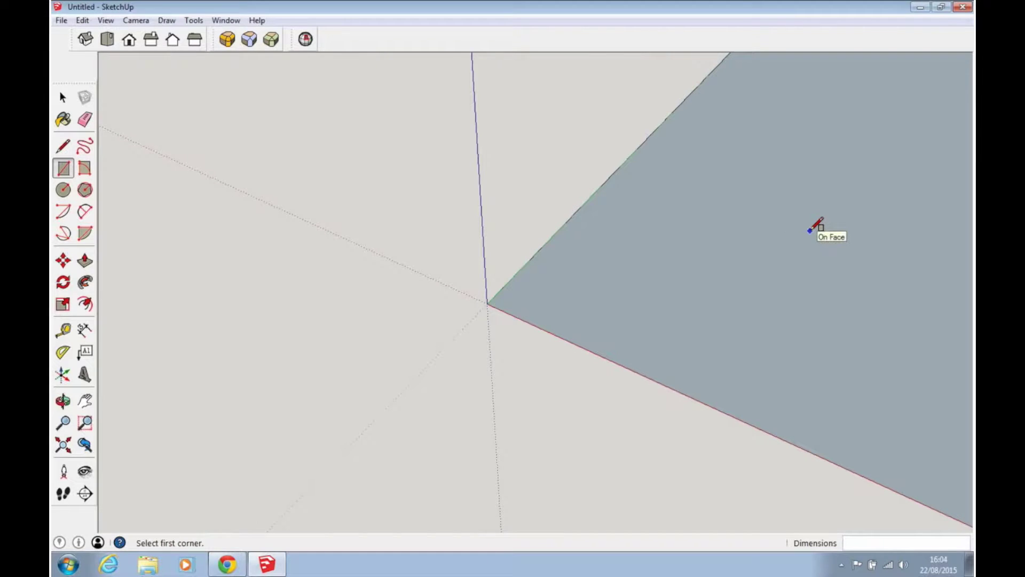
pyautogui.moveTo(783, 230); pyautogui.dragTo(448, 240, button='middle')
pyautogui.scroll(-5, 454, 237)
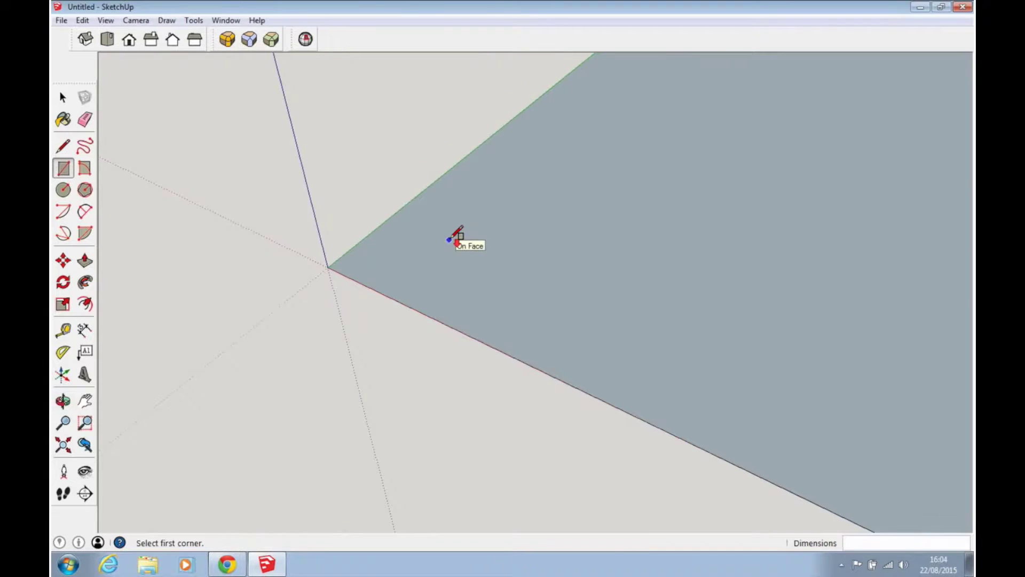
pyautogui.moveTo(819, 224); pyautogui.dragTo(545, 223, button='middle')
pyautogui.scroll(-6, 547, 223)
pyautogui.moveTo(667, 173); pyautogui.dragTo(505, 261, button='middle')
pyautogui.scroll(-3, 606, 269)
pyautogui.click(63, 97)
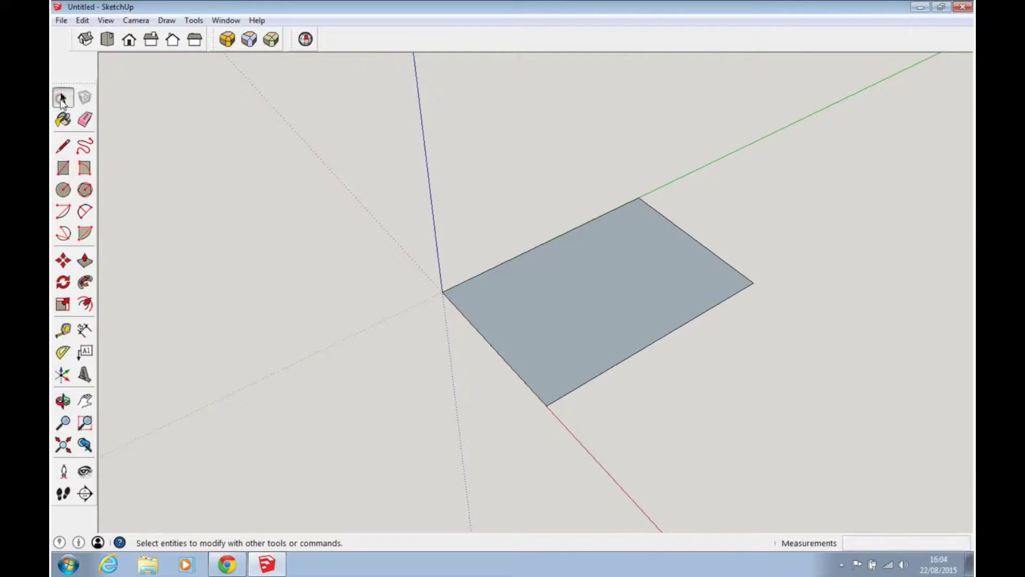
pyautogui.click(568, 315)
pyautogui.moveTo(735, 362); pyautogui.dragTo(497, 368, button='middle')
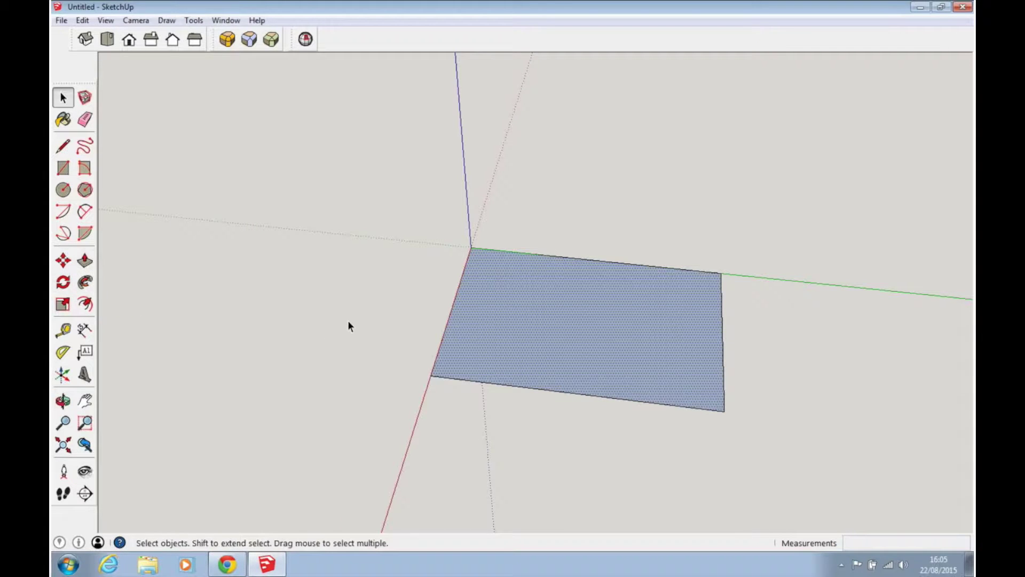
pyautogui.click(89, 264)
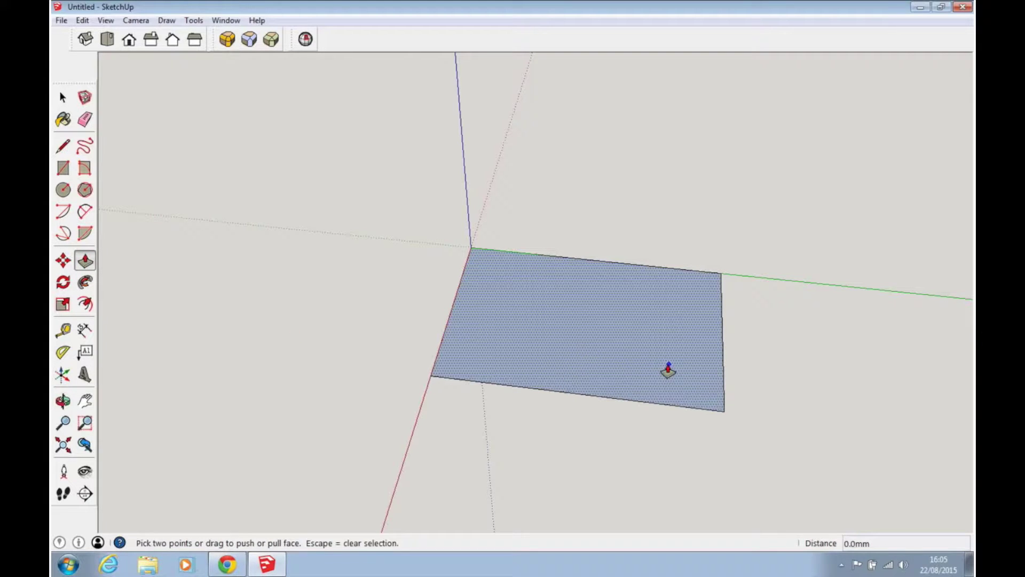
pyautogui.click(581, 357)
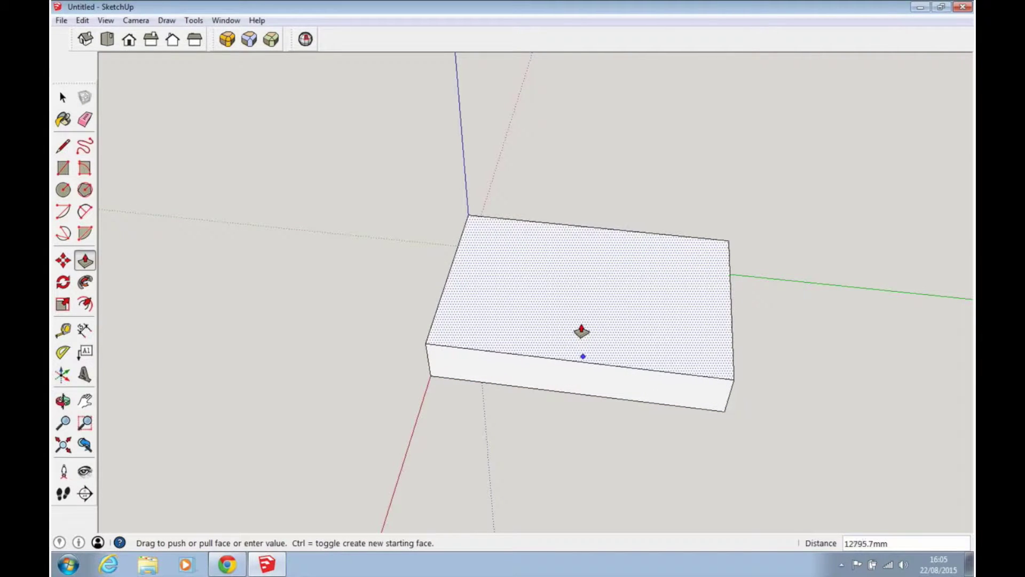
pyautogui.click(581, 331)
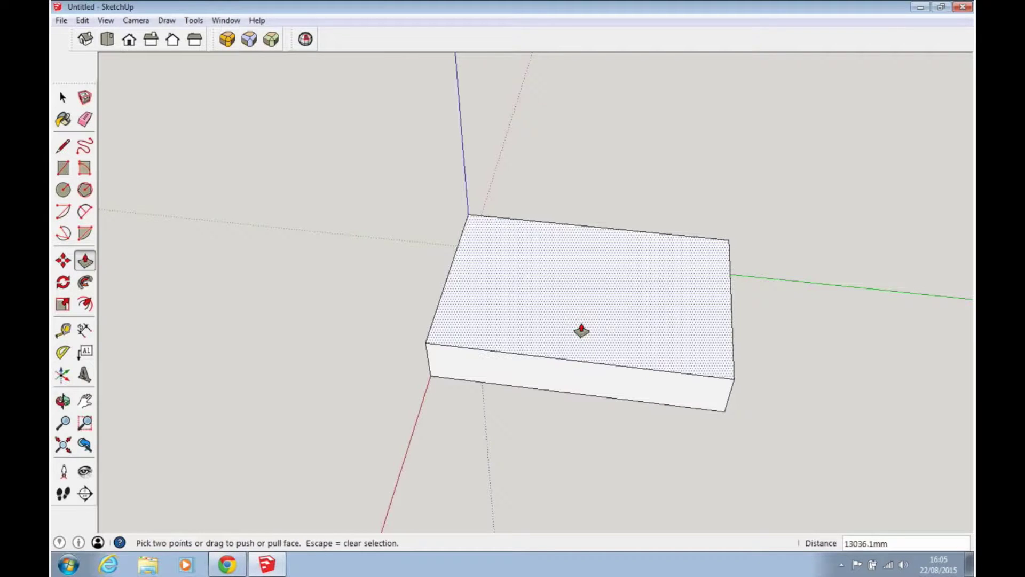
pyautogui.write('15000')
pyautogui.press('Return')
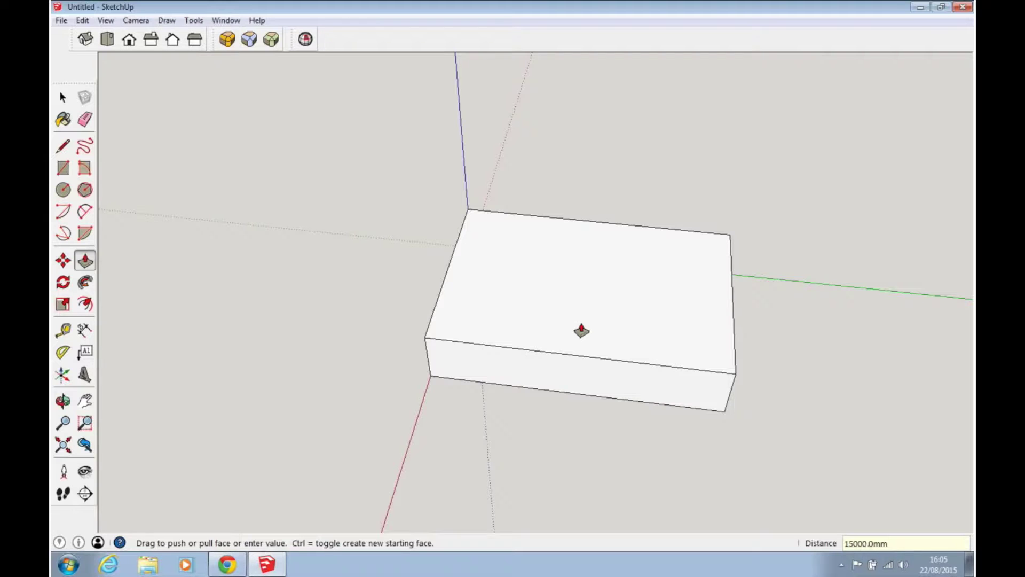
pyautogui.click(63, 97)
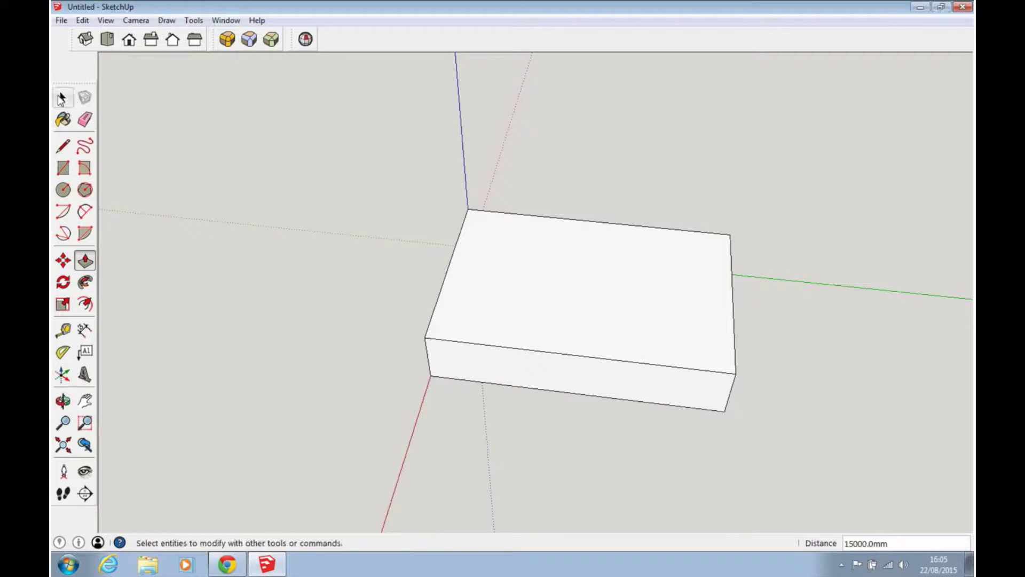
# Step: Place a guide line on the block's top face, parallel to and 10000 mm from its long front edge
pyautogui.press('o')
pyautogui.moveTo(623, 371); pyautogui.dragTo(647, 444)
pyautogui.press('space')
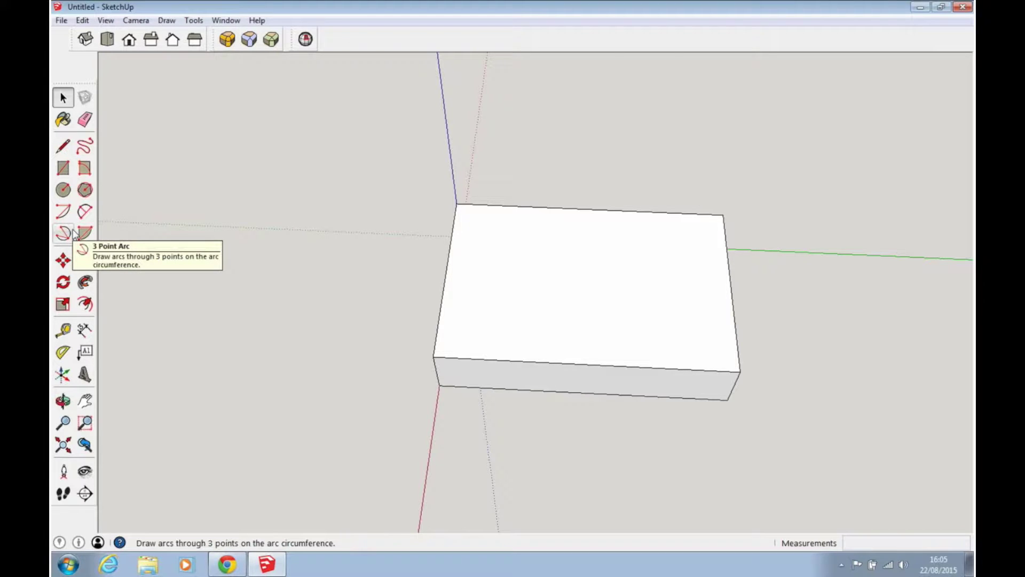
pyautogui.click(63, 331)
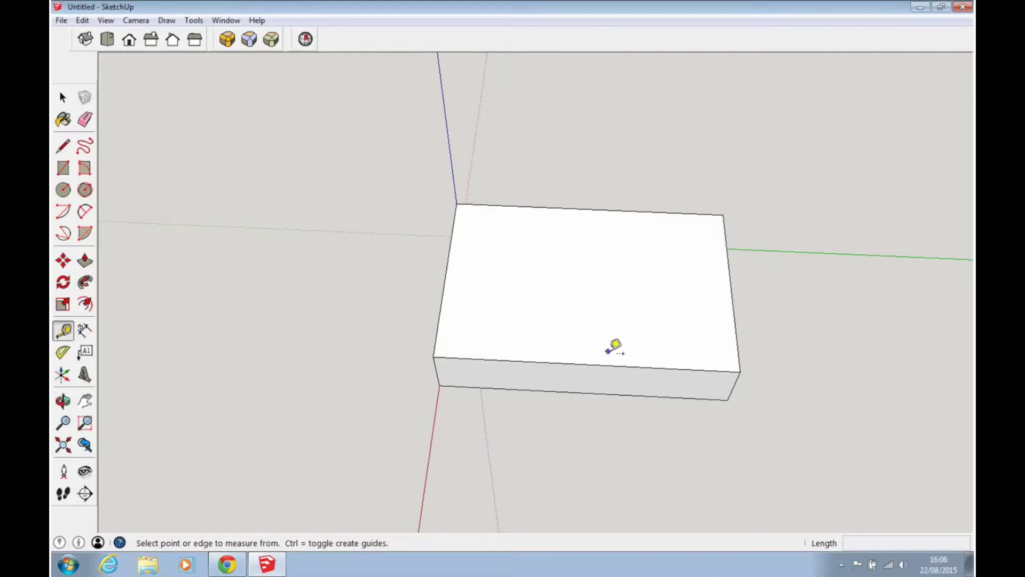
pyautogui.click(585, 364)
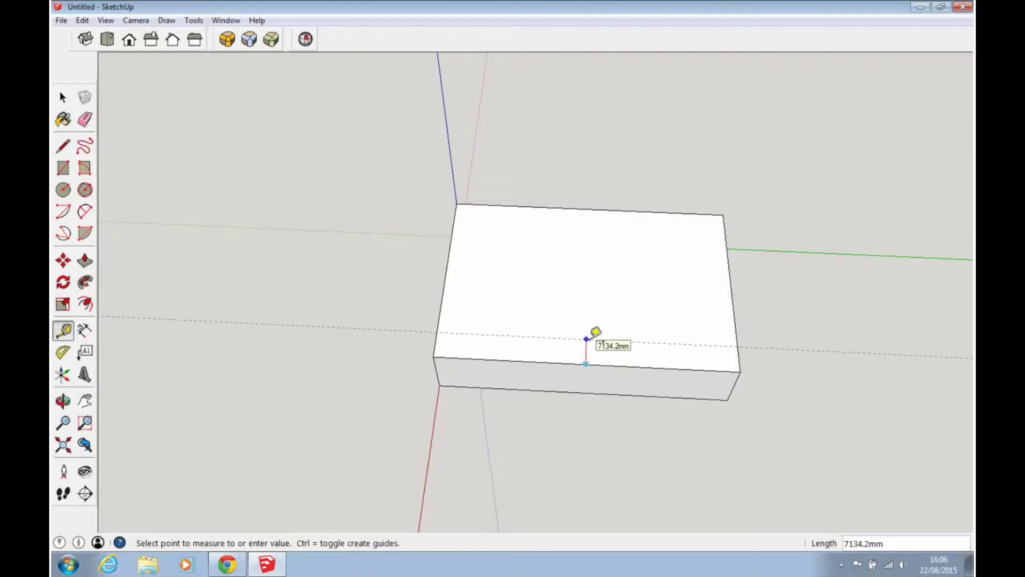
pyautogui.write('10000')
pyautogui.press('Return')
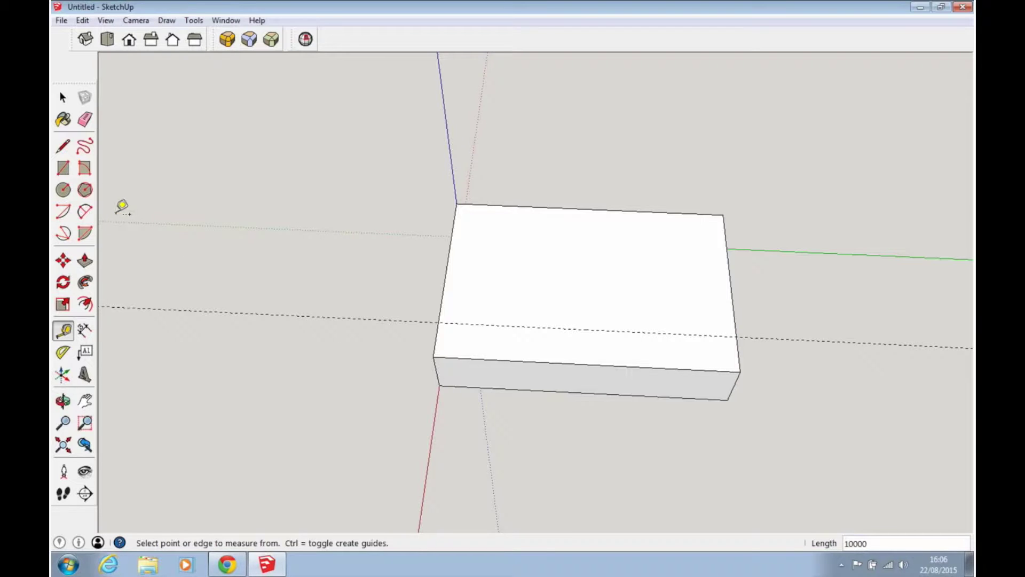
# Step: Draw a 2-point arc of 10000 mm radius across the top face's front corner farthest from the green axis's origin, starting at the guide and tangent to both edges
pyautogui.click(85, 212)
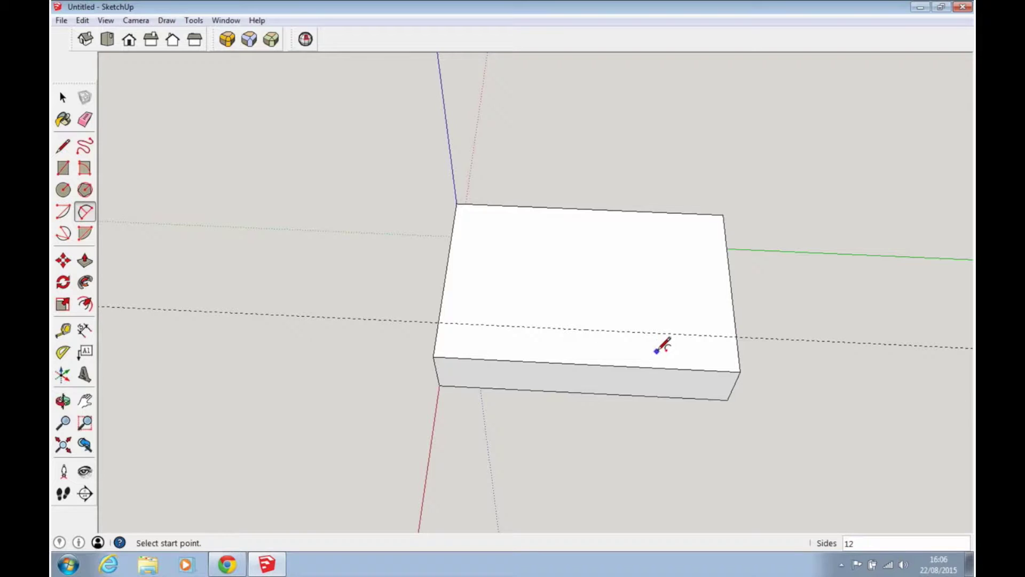
pyautogui.moveTo(684, 346); pyautogui.dragTo(531, 315, button='middle')
pyautogui.moveTo(641, 398); pyautogui.dragTo(607, 359, button='middle')
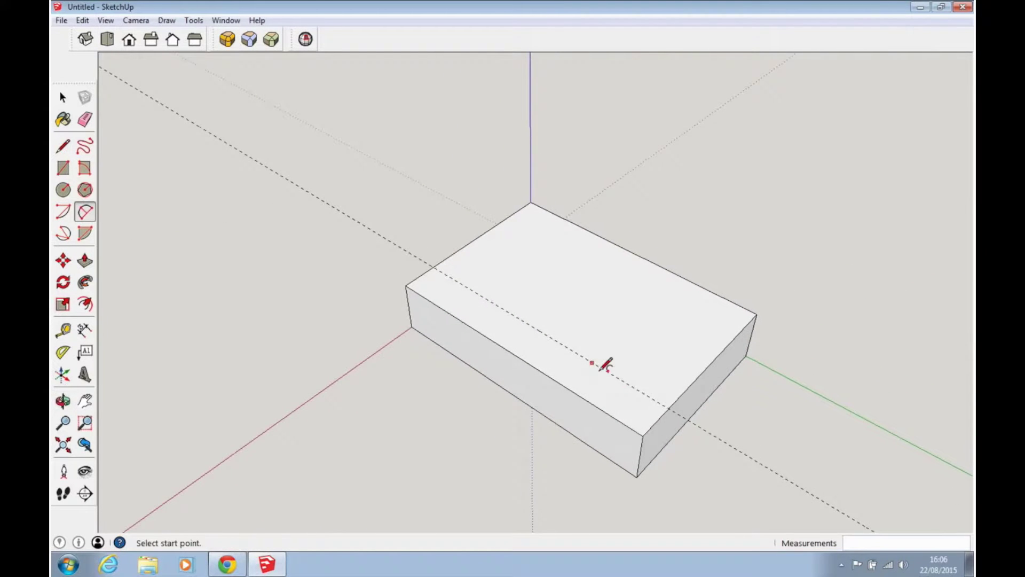
pyautogui.click(669, 407)
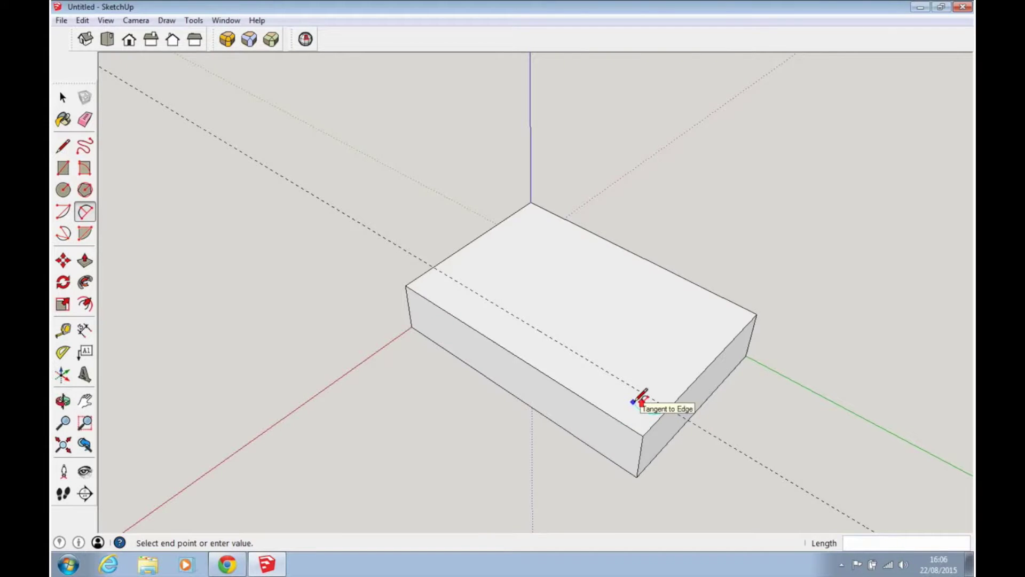
pyautogui.scroll(2, 635, 406)
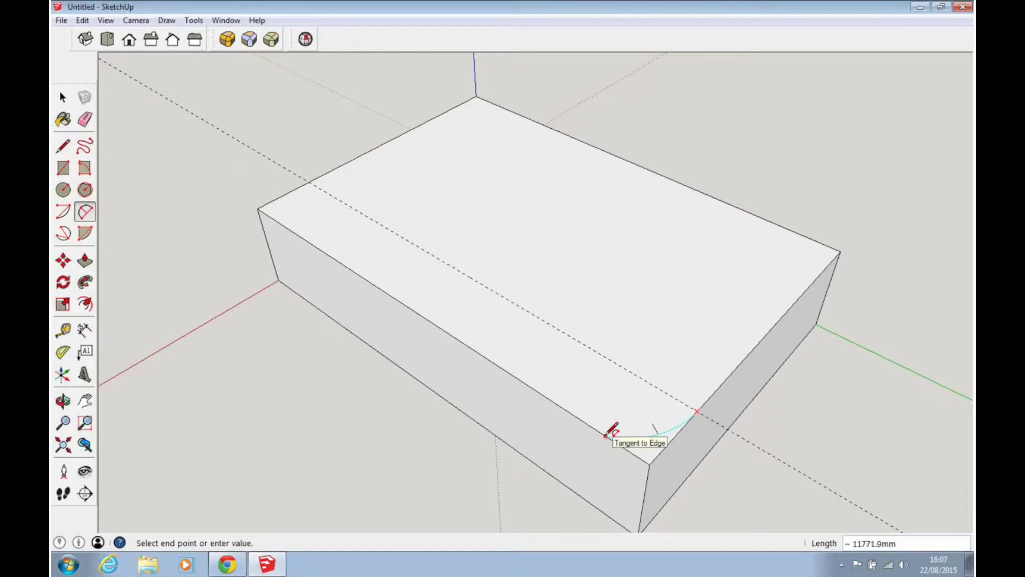
pyautogui.click(581, 417)
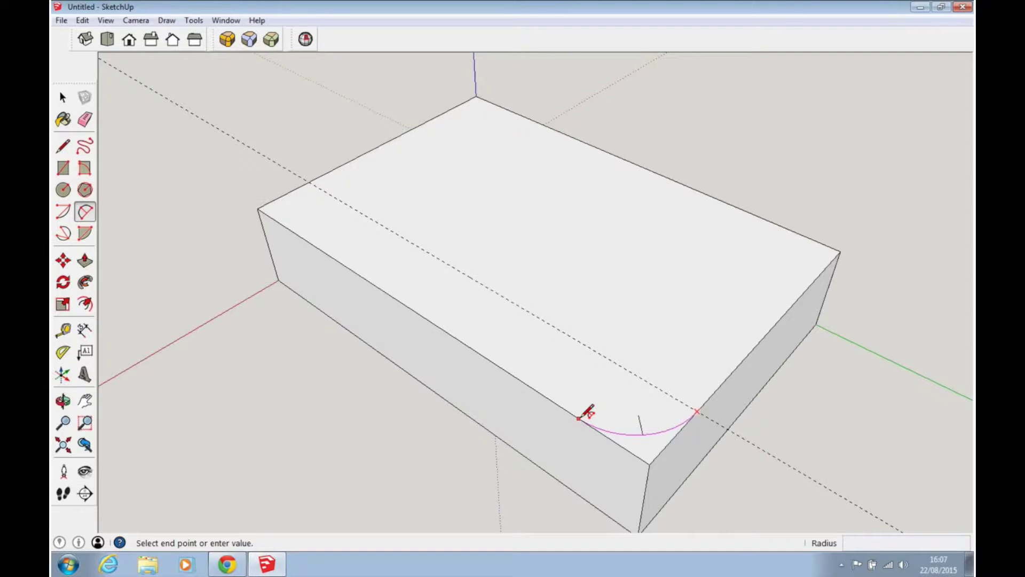
pyautogui.click(580, 417)
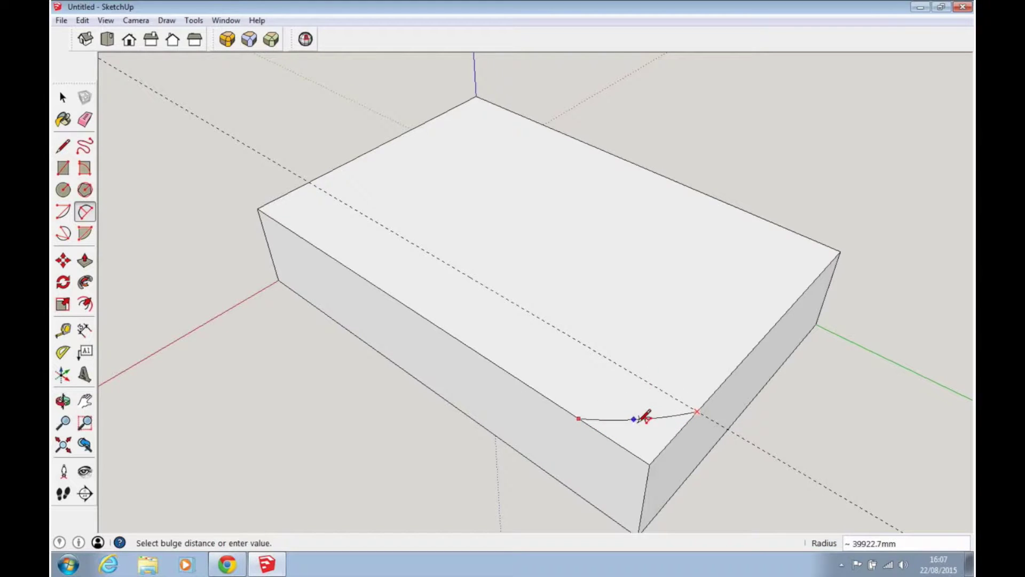
pyautogui.click(606, 433)
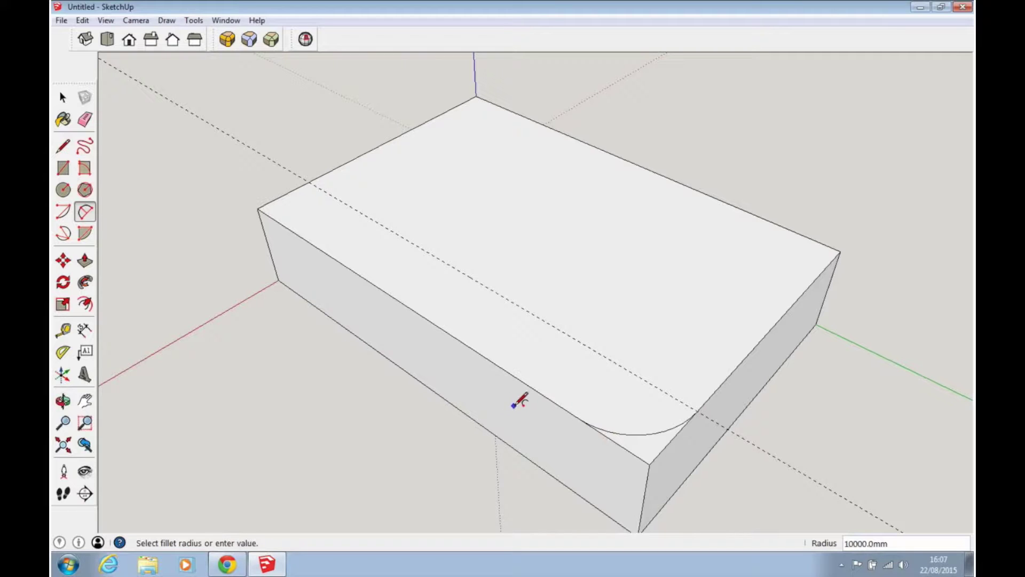
# Step: Draw a matching tangent 2-point arc across the top face's other front corner, starting where the guide meets the opposite short edge
pyautogui.press('o')
pyautogui.moveTo(114, 212); pyautogui.dragTo(131, 230)
pyautogui.moveTo(131, 230); pyautogui.dragTo(554, 309, button='middle')
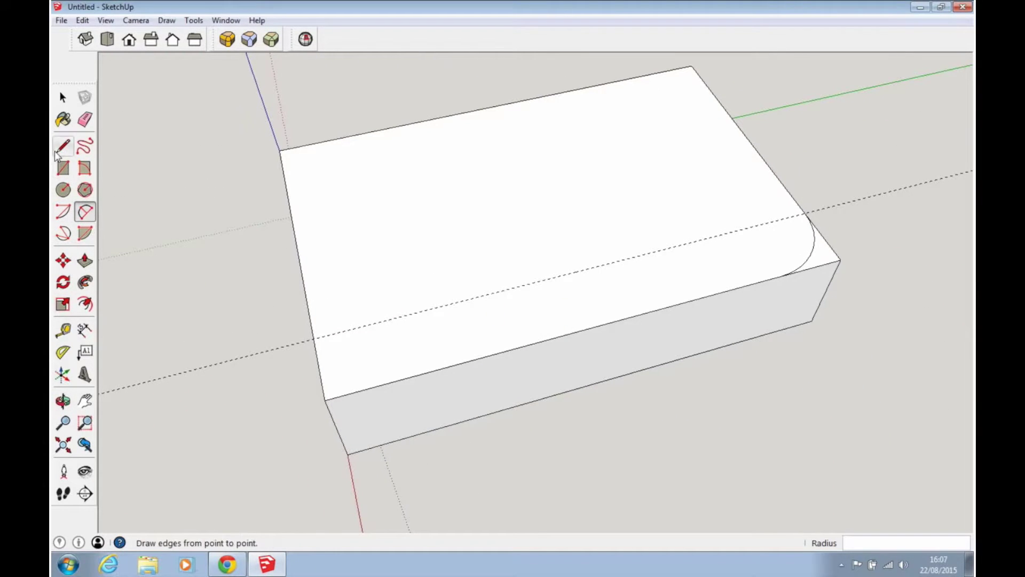
pyautogui.click(63, 98)
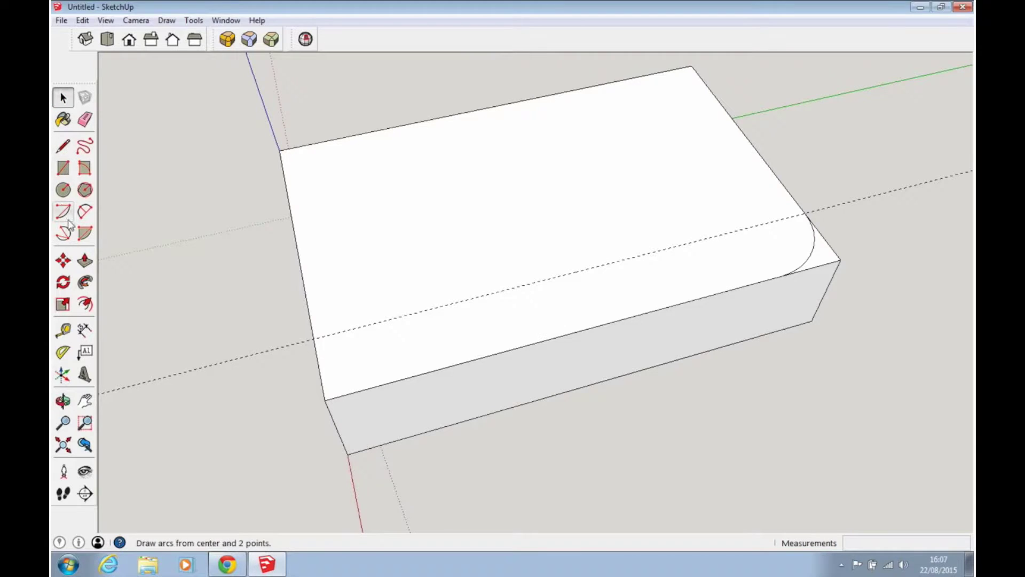
pyautogui.click(85, 211)
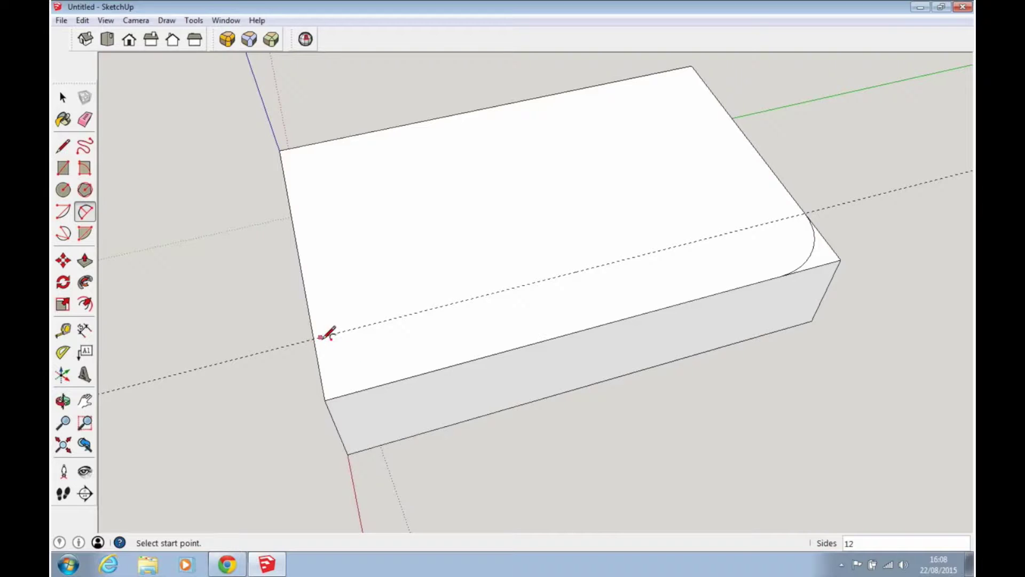
pyautogui.click(315, 340)
pyautogui.click(315, 340)
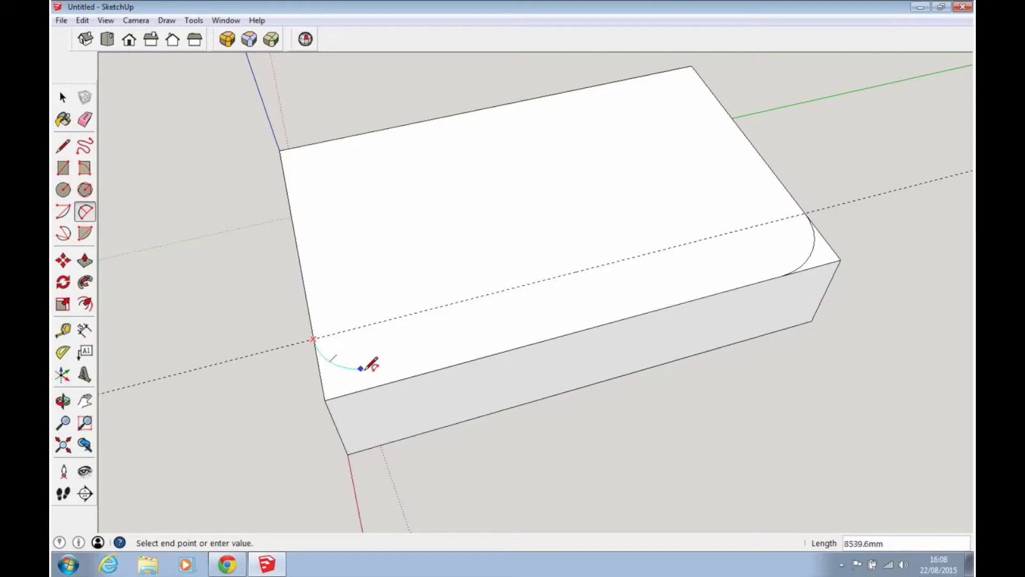
pyautogui.click(399, 378)
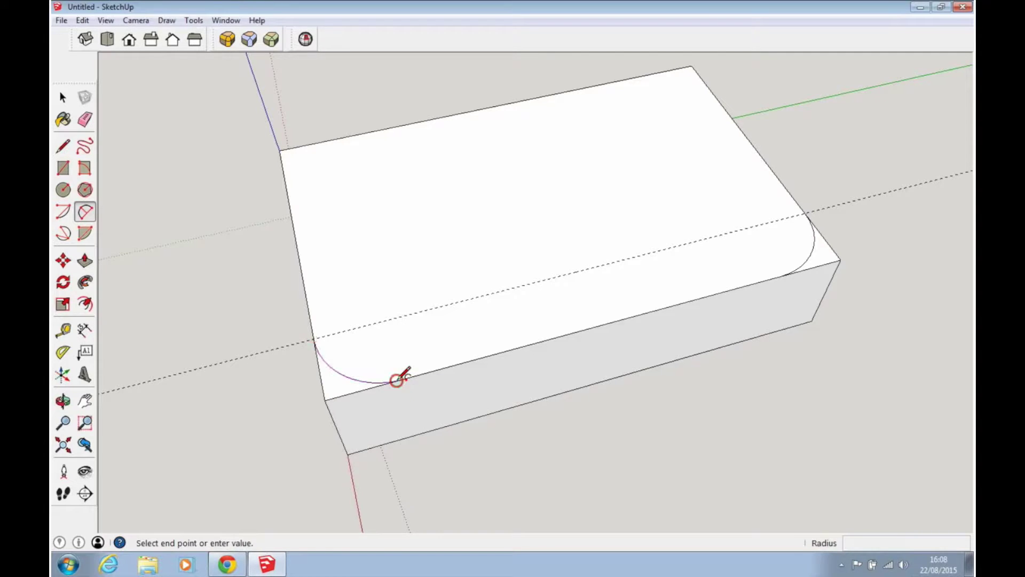
# Step: Draw a tangent arc across the top face's corner above the green axis, with its start aligned to the end of the neighbouring arc
pyautogui.moveTo(605, 304); pyautogui.dragTo(421, 338, button='middle')
pyautogui.moveTo(590, 336); pyautogui.dragTo(552, 343, button='middle')
pyautogui.scroll(-2, 667, 356)
pyautogui.moveTo(733, 408); pyautogui.dragTo(644, 323, button='middle')
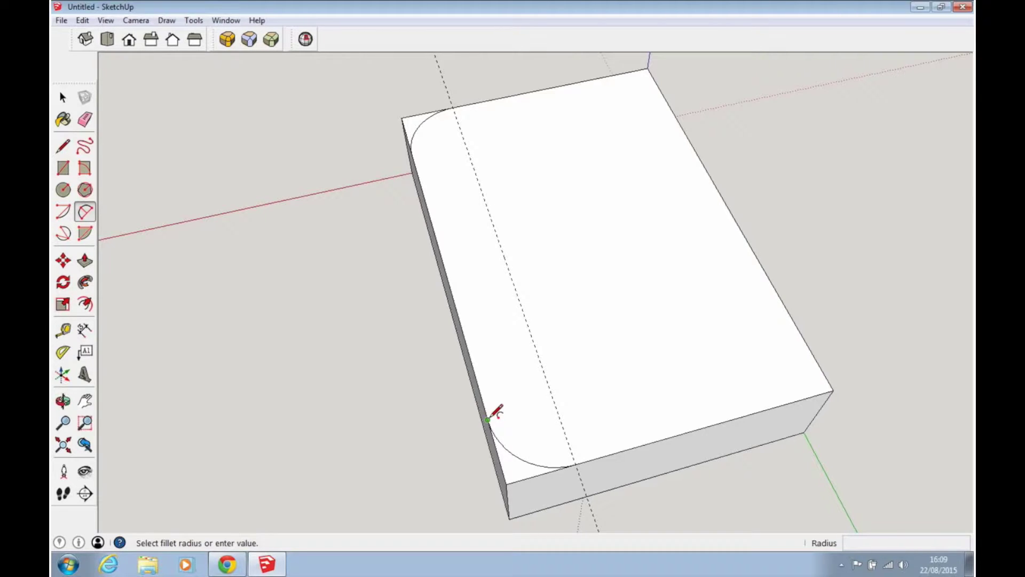
pyautogui.click(487, 420)
pyautogui.click(801, 335)
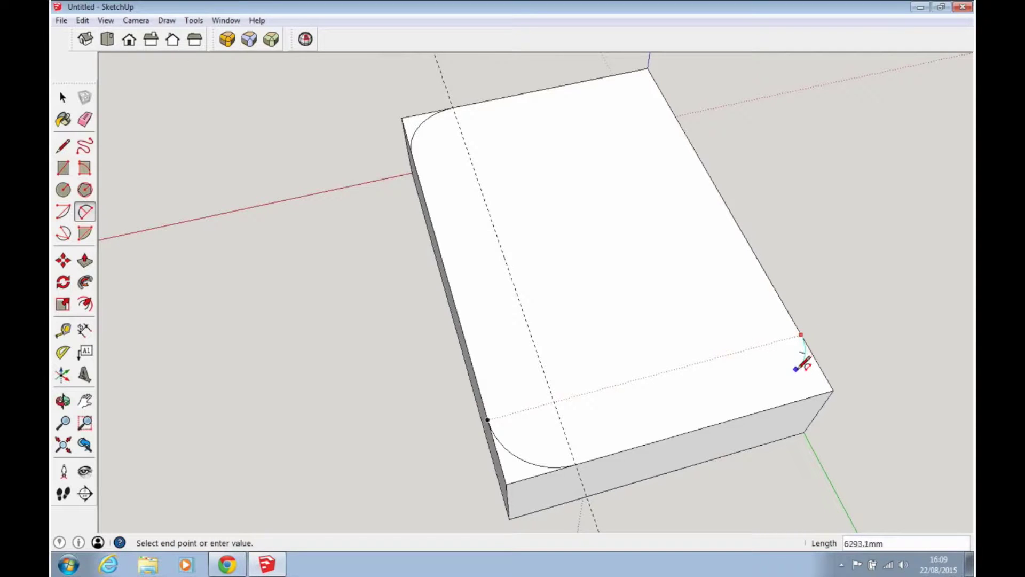
pyautogui.click(777, 405)
# Step: Draw a tangent arc across the top face's corner above the origin, with its start aligned to the end of the opposite arc
pyautogui.moveTo(780, 388); pyautogui.dragTo(517, 356, button='middle')
pyautogui.moveTo(620, 415); pyautogui.dragTo(452, 353, button='middle')
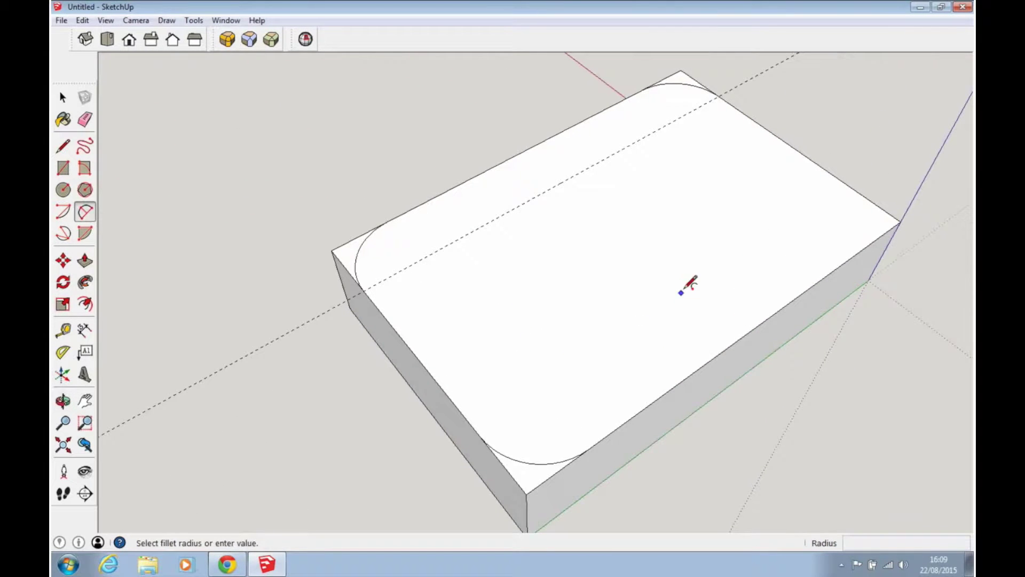
pyautogui.moveTo(825, 183); pyautogui.dragTo(731, 209, button='middle')
pyautogui.moveTo(781, 272); pyautogui.dragTo(712, 261, button='middle')
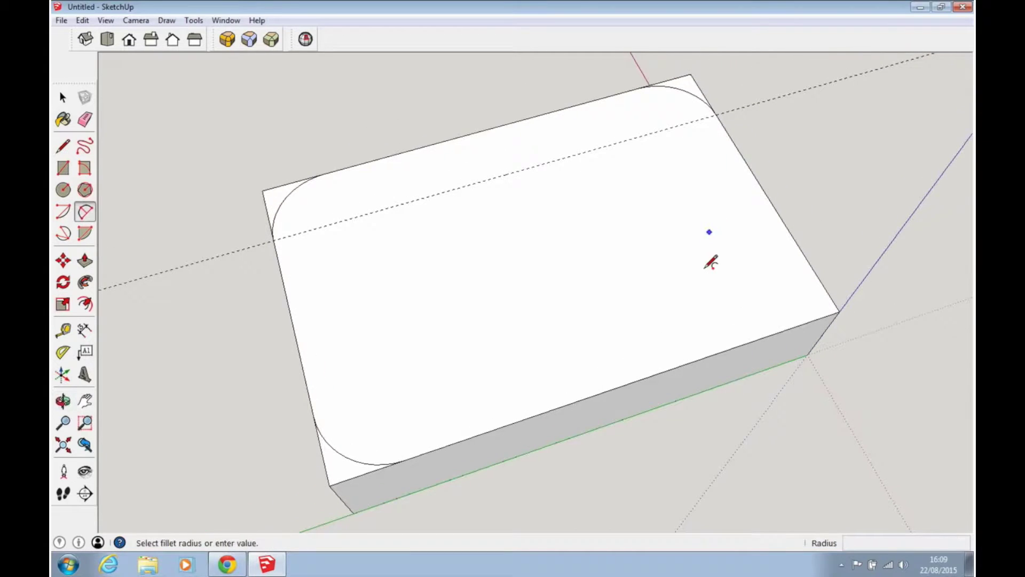
pyautogui.click(640, 87)
pyautogui.click(778, 332)
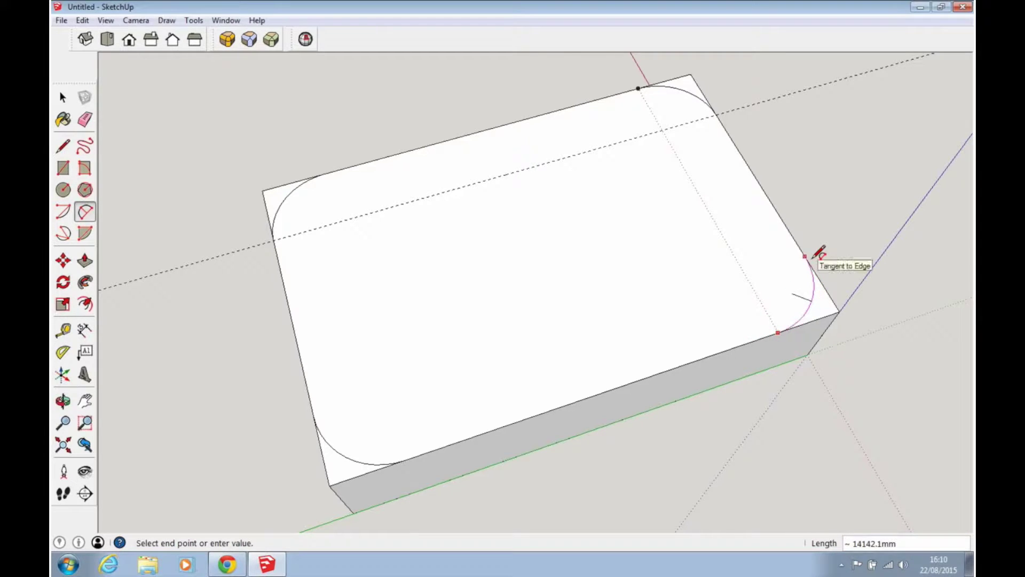
pyautogui.click(814, 256)
# Step: Push the first arc's outer corner piece down 15000 mm with Push/Pull, through the block's full height
pyautogui.moveTo(601, 284); pyautogui.dragTo(689, 318, button='middle')
pyautogui.moveTo(540, 329); pyautogui.dragTo(723, 245, button='middle')
pyautogui.moveTo(565, 361); pyautogui.dragTo(629, 268, button='middle')
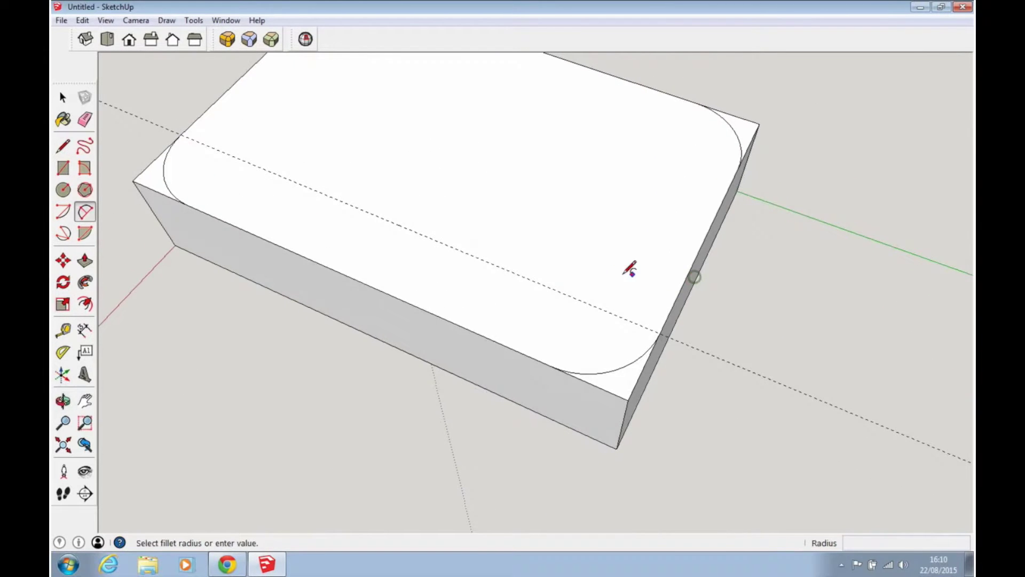
pyautogui.click(86, 263)
pyautogui.moveTo(501, 412); pyautogui.dragTo(442, 373, button='middle')
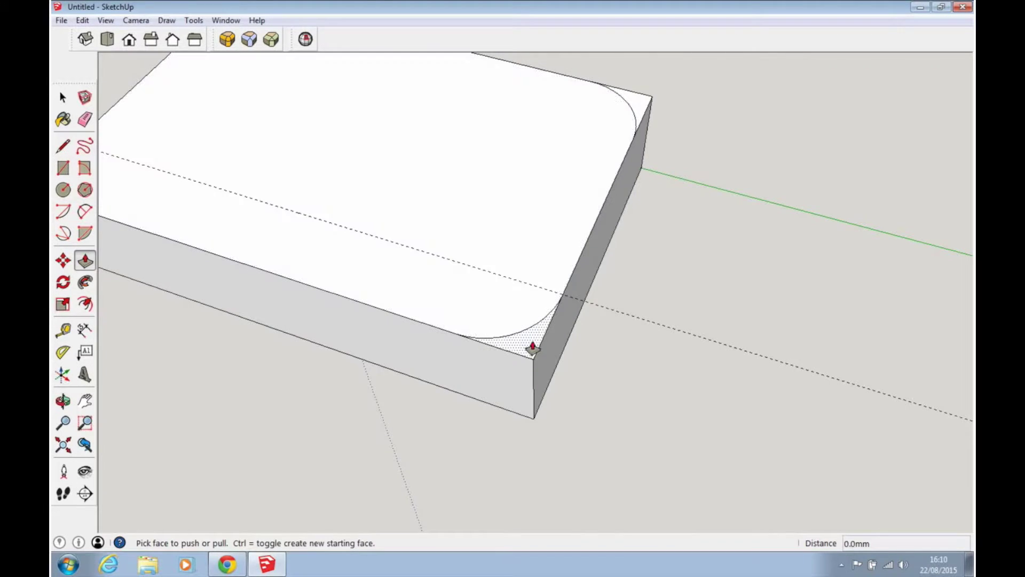
pyautogui.moveTo(534, 346); pyautogui.dragTo(545, 412)
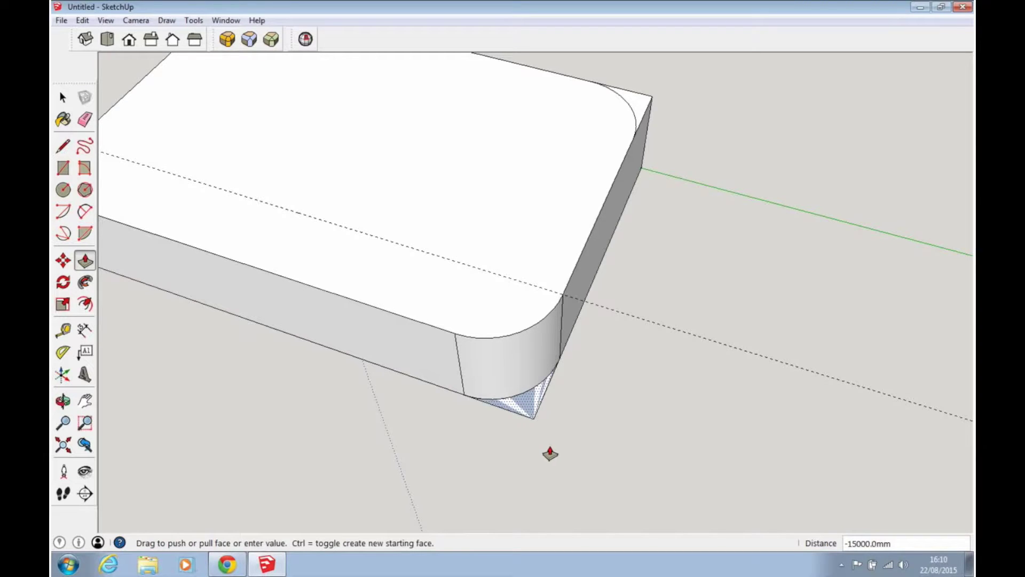
pyautogui.click(557, 507)
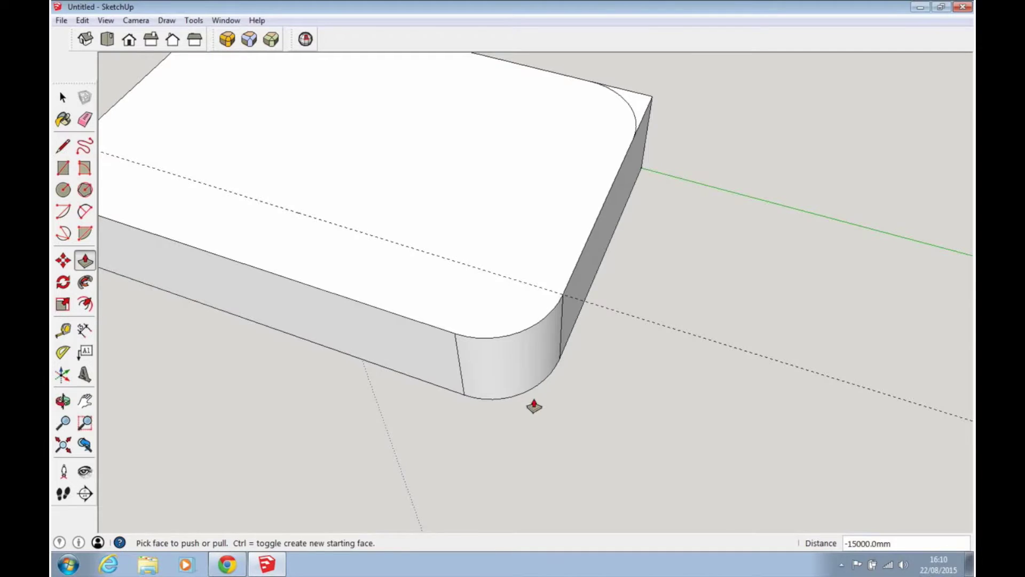
# Step: Push the outer corner pieces above the green axis and above the origin down 15000 mm each to round those corners
pyautogui.moveTo(534, 405); pyautogui.dragTo(259, 383, button='middle')
pyautogui.moveTo(548, 407); pyautogui.dragTo(400, 394, button='middle')
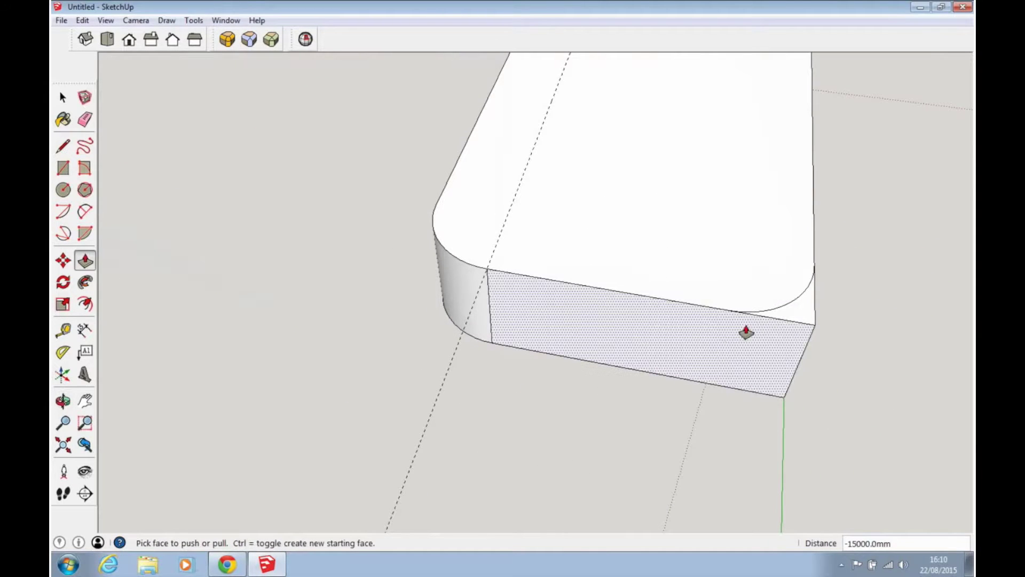
pyautogui.click(790, 316)
pyautogui.click(765, 401)
pyautogui.moveTo(765, 400); pyautogui.dragTo(217, 259, button='middle')
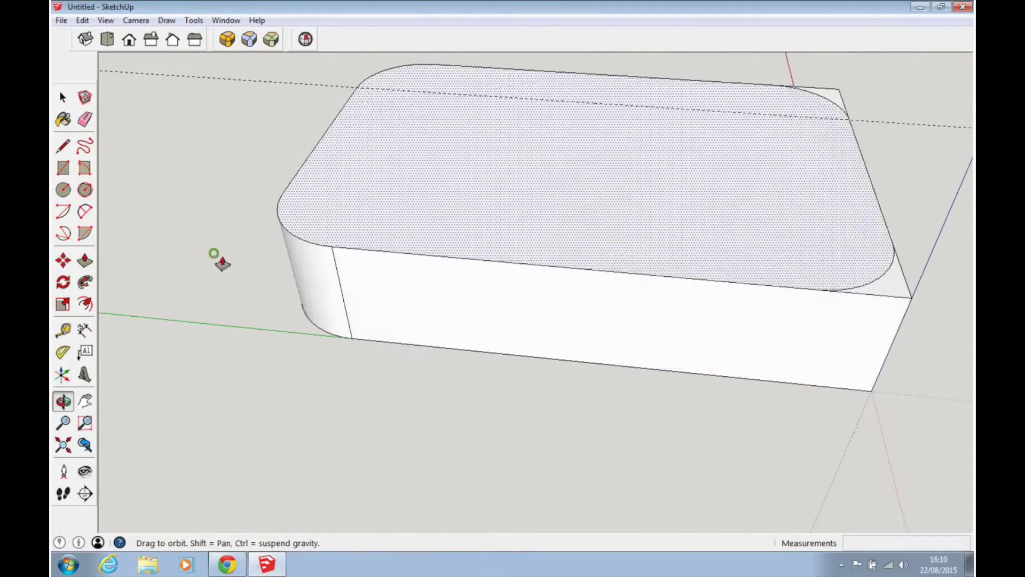
pyautogui.click(891, 296)
pyautogui.click(868, 395)
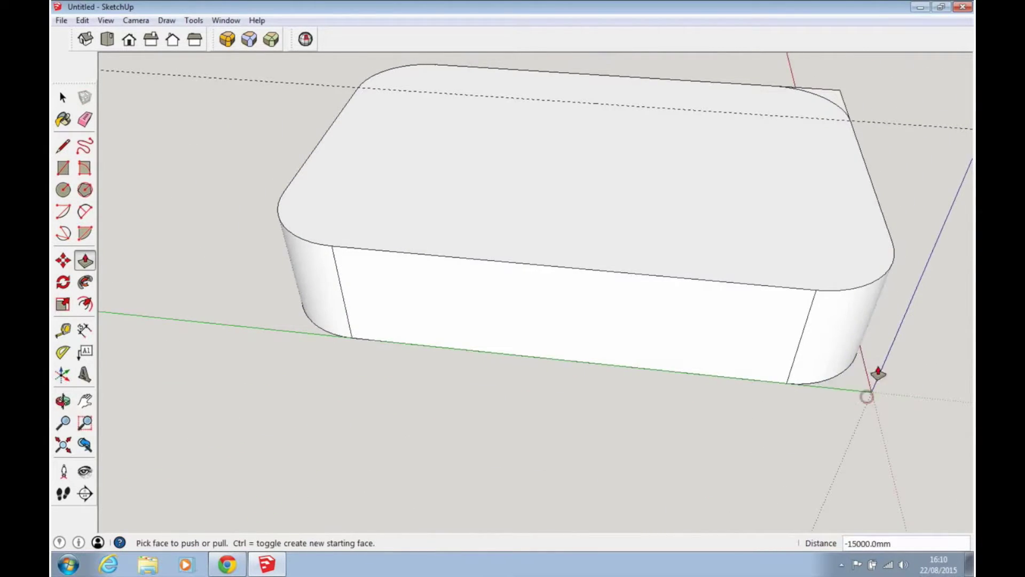
# Step: Push the last outer corner piece, on the red axis side, down through the block's full height
pyautogui.moveTo(867, 395); pyautogui.dragTo(607, 399, button='middle')
pyautogui.moveTo(877, 421); pyautogui.dragTo(737, 374, button='middle')
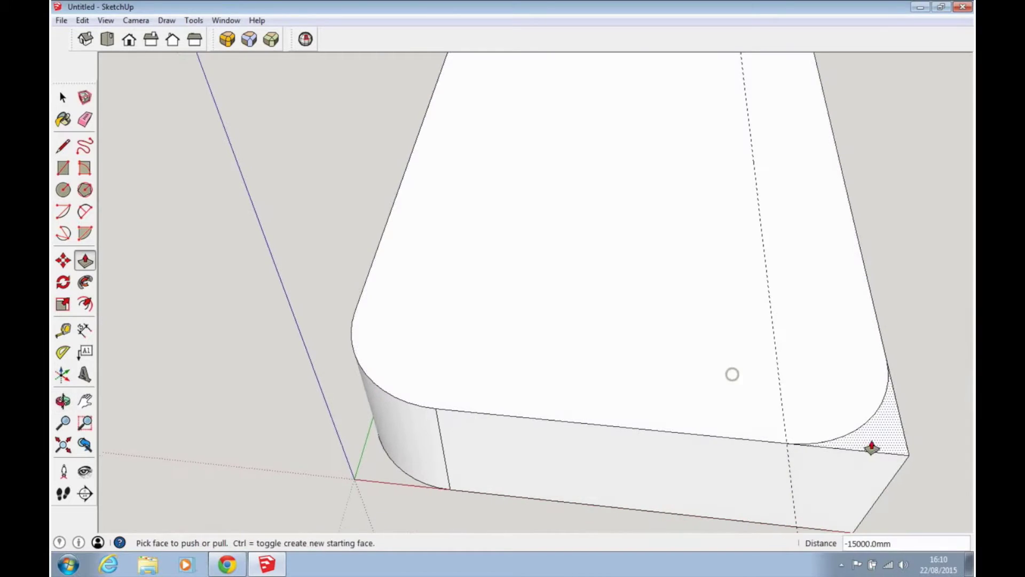
pyautogui.click(870, 446)
pyautogui.click(850, 480)
# Step: Erase the dashed guide line that crosses the block's top face
pyautogui.moveTo(849, 479); pyautogui.dragTo(629, 403, button='middle')
pyautogui.scroll(-3, 628, 403)
pyautogui.click(63, 96)
pyautogui.moveTo(680, 336); pyautogui.dragTo(568, 399, button='middle')
pyautogui.moveTo(684, 395); pyautogui.dragTo(572, 347, button='middle')
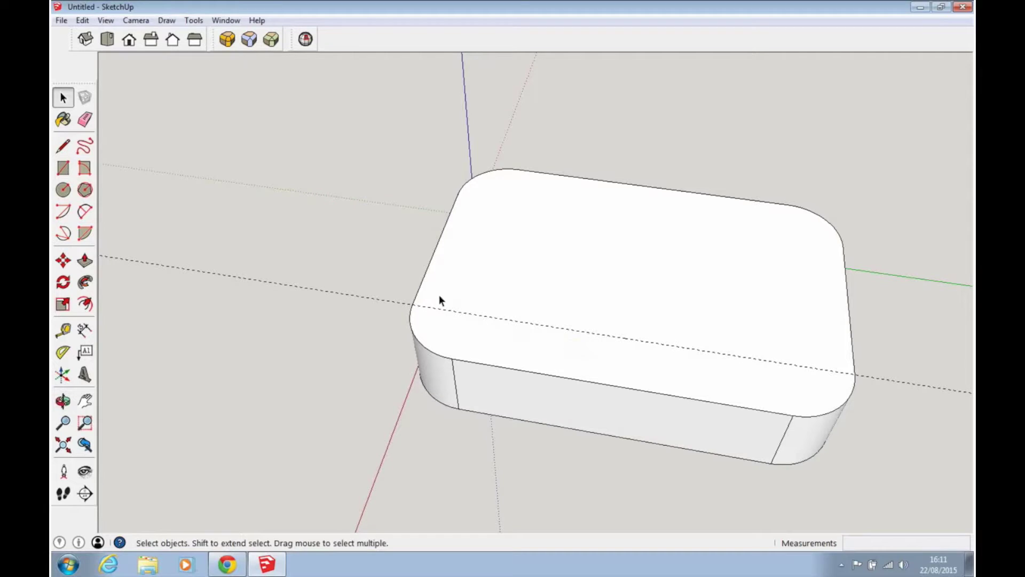
pyautogui.moveTo(619, 315); pyautogui.dragTo(484, 305, button='middle')
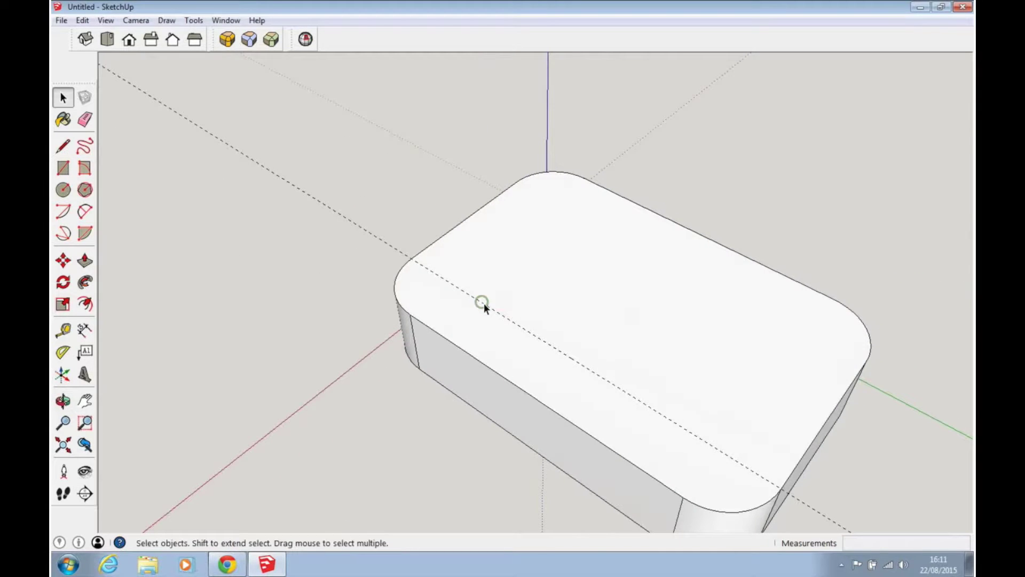
pyautogui.moveTo(575, 323); pyautogui.dragTo(697, 295, button='middle')
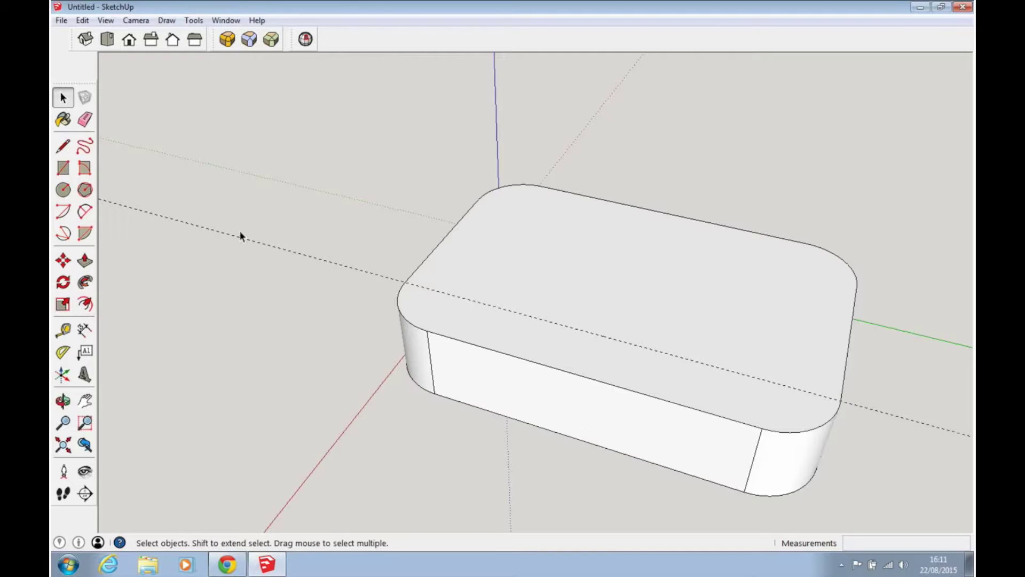
pyautogui.click(86, 119)
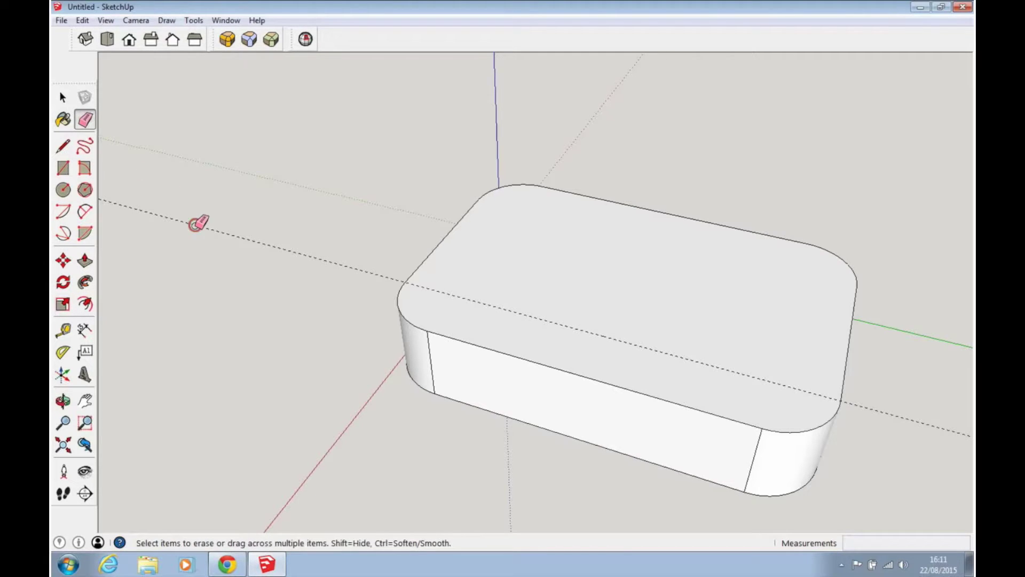
pyautogui.click(62, 98)
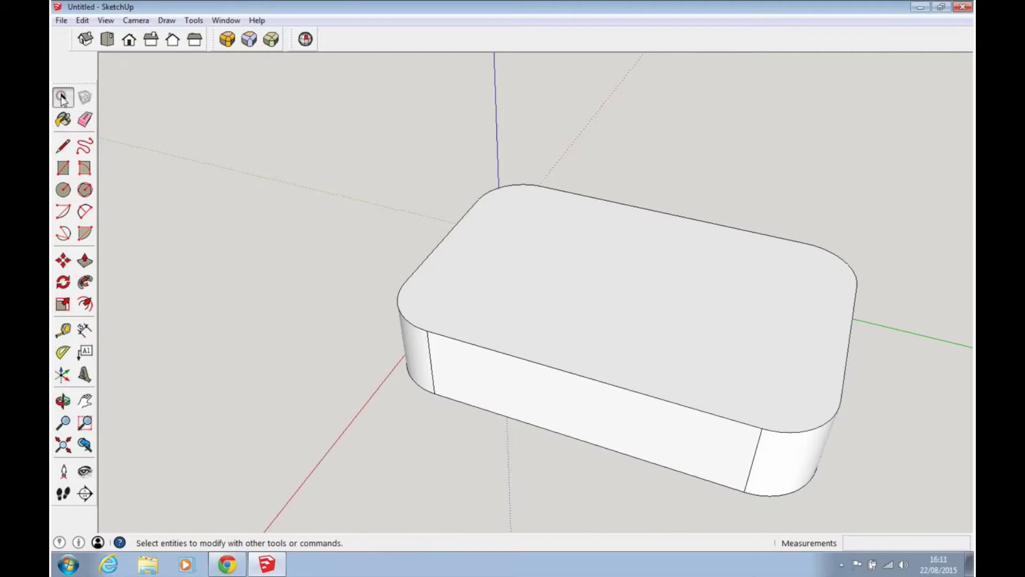
# Step: Offset the outline of the rounded top face inward by 1800 mm
pyautogui.click(563, 299)
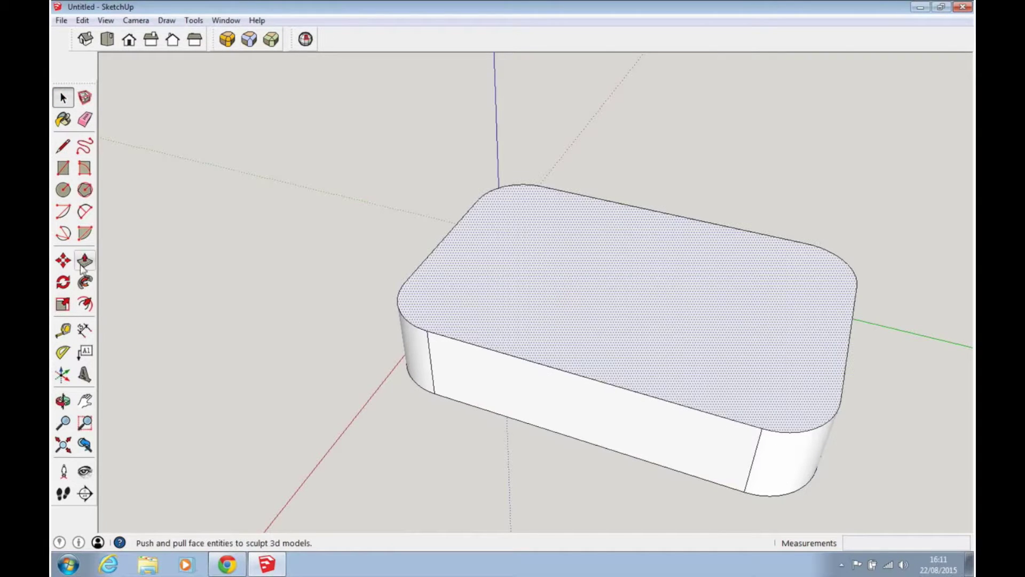
pyautogui.click(84, 304)
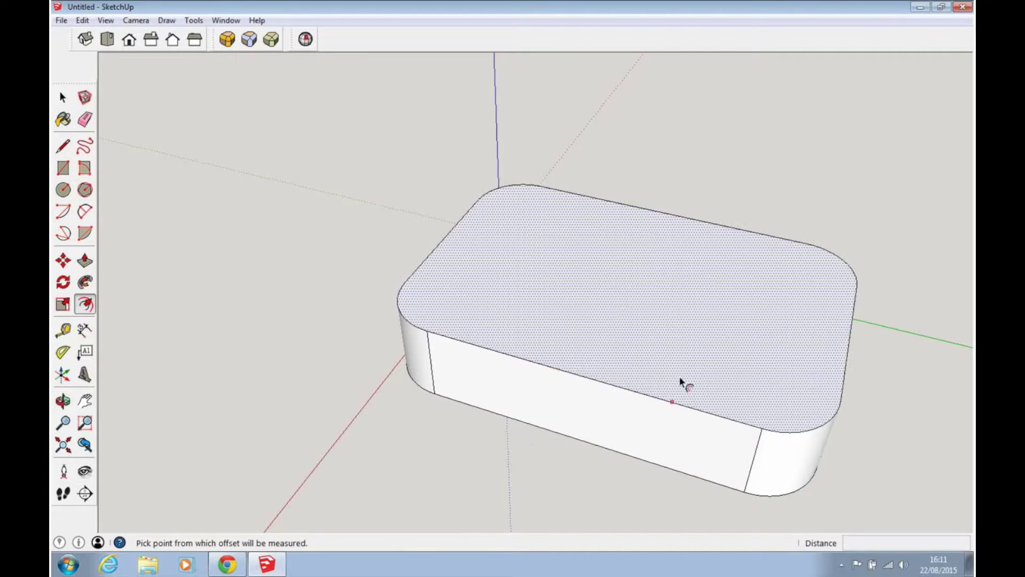
pyautogui.click(547, 367)
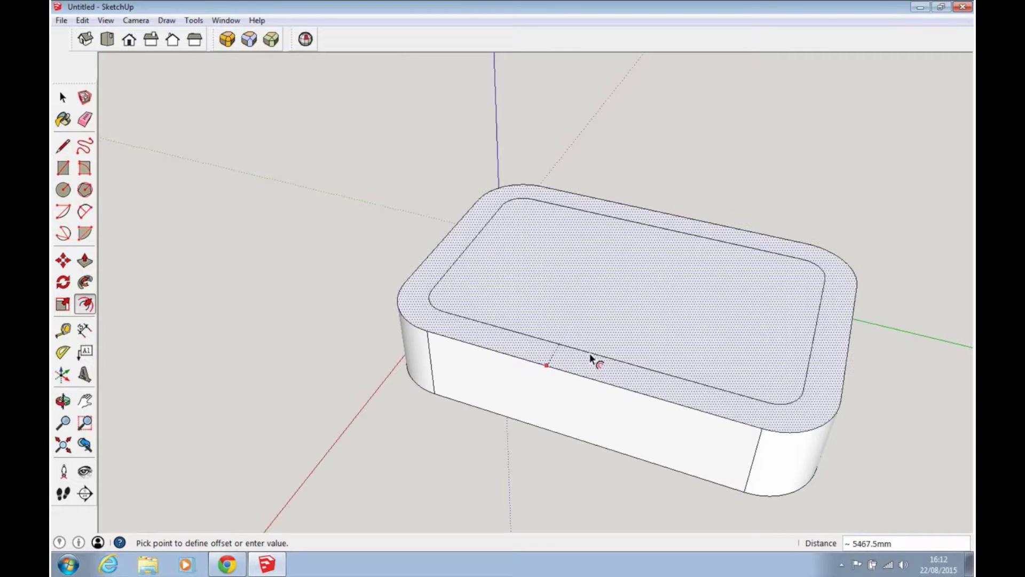
pyautogui.write('1')
pyautogui.press('Return')
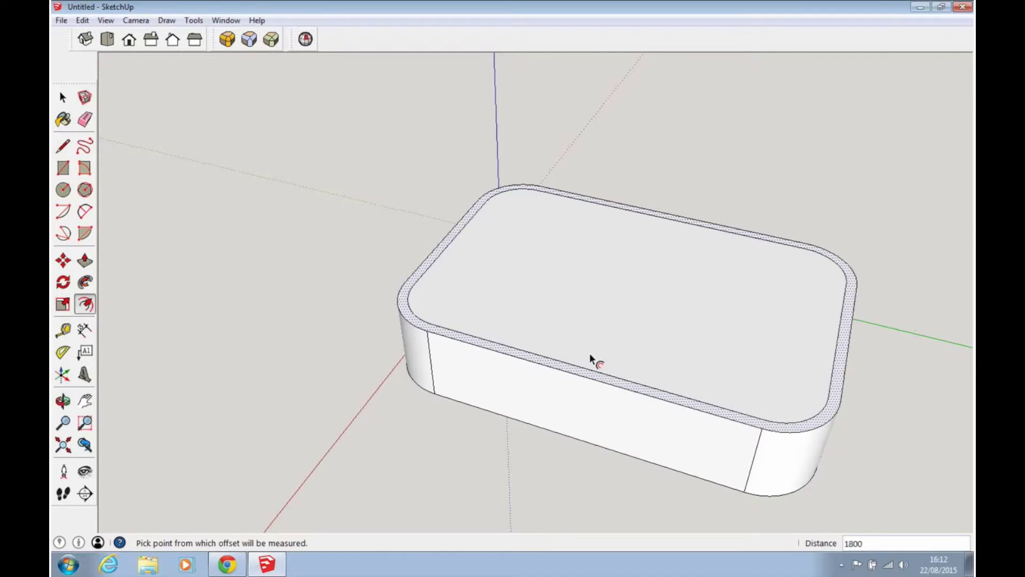
# Step: Create a guide line 1800 mm above the bottom edge of the block's long front side, using the Tape Measure
pyautogui.click(63, 97)
pyautogui.moveTo(515, 396); pyautogui.dragTo(399, 394, button='middle')
pyautogui.click(63, 338)
pyautogui.moveTo(424, 440); pyautogui.dragTo(458, 349, button='middle')
pyautogui.scroll(4, 493, 405)
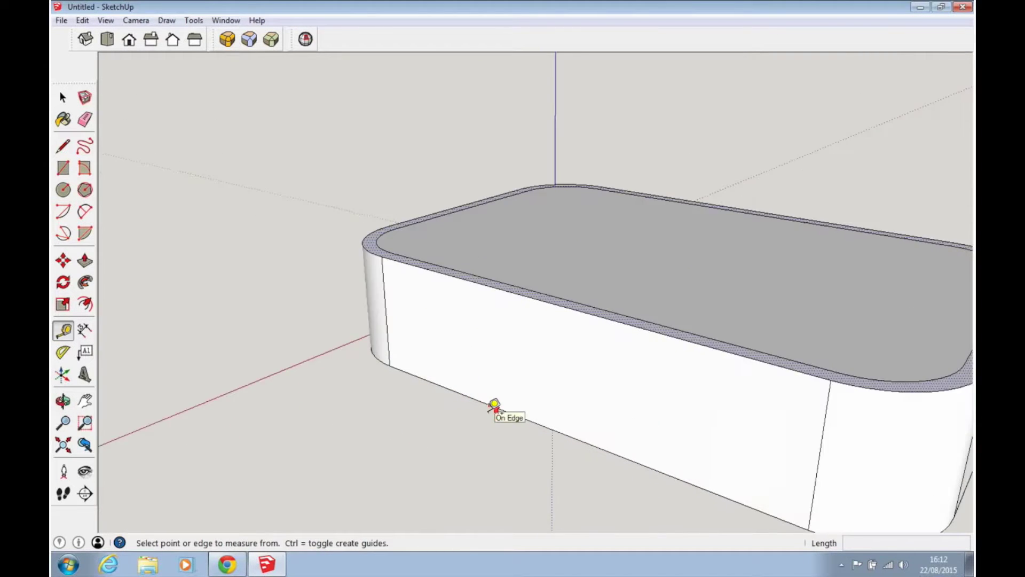
pyautogui.click(489, 400)
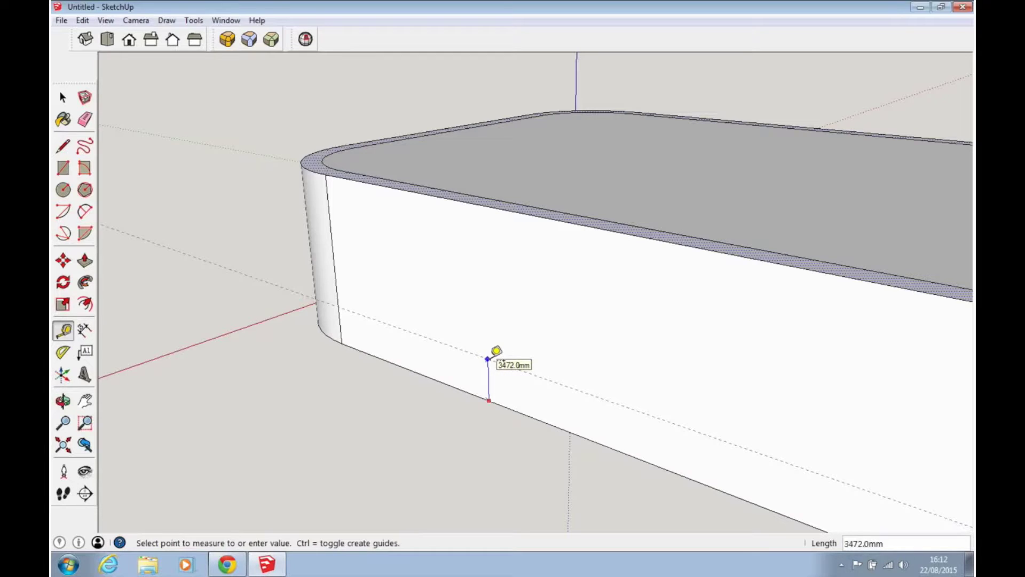
pyautogui.scroll(1, 496, 357)
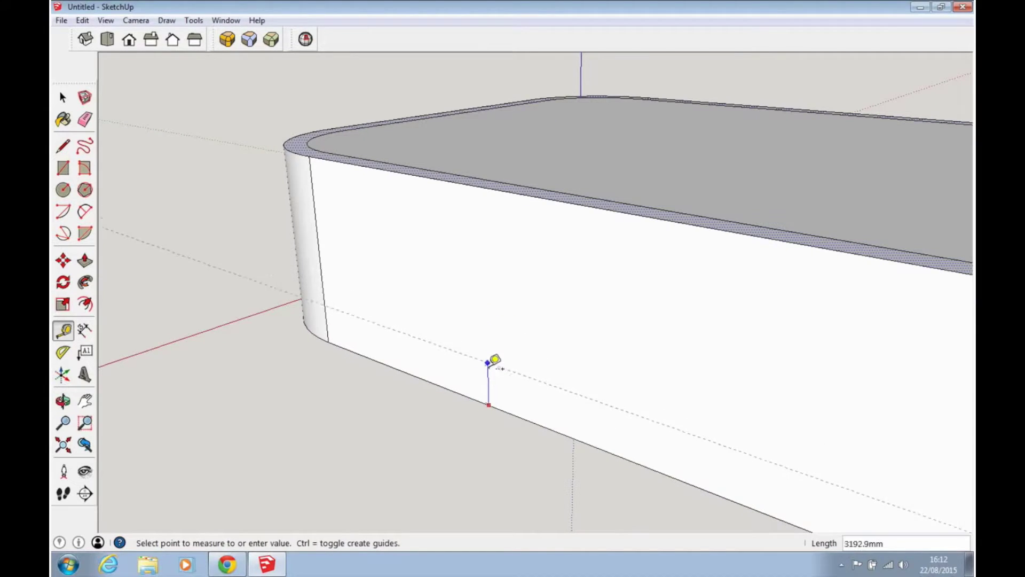
pyautogui.write('18')
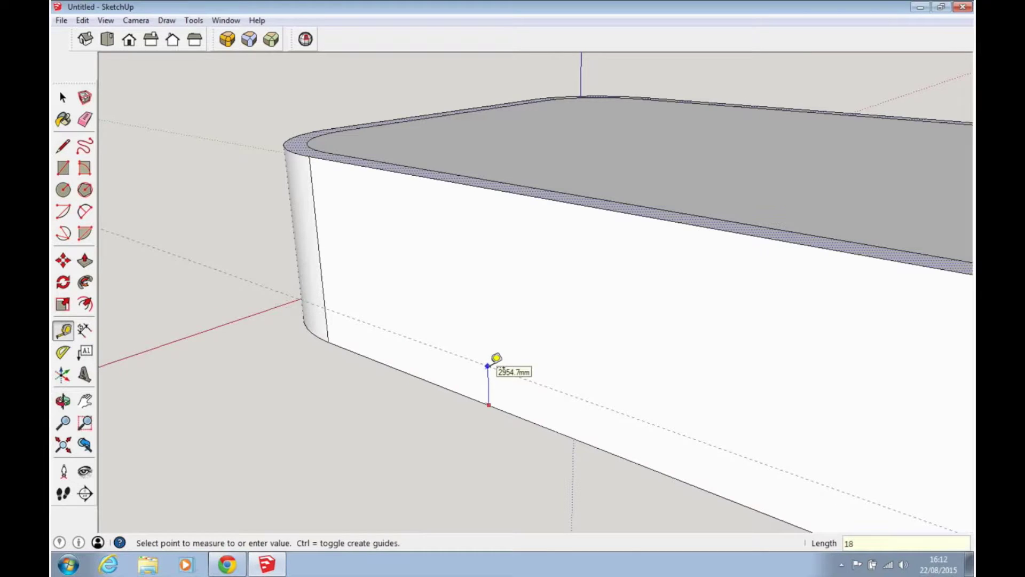
pyautogui.press('Return')
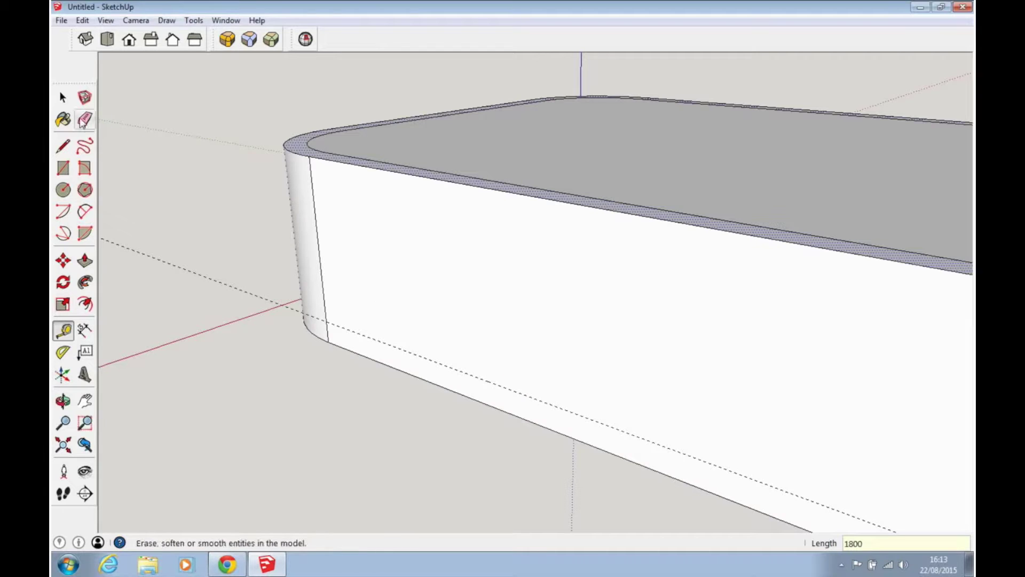
# Step: Push the inner top face down 13200 mm to the guide line, hollowing out the block within its rim
pyautogui.click(61, 96)
pyautogui.moveTo(269, 176); pyautogui.dragTo(407, 317, button='middle')
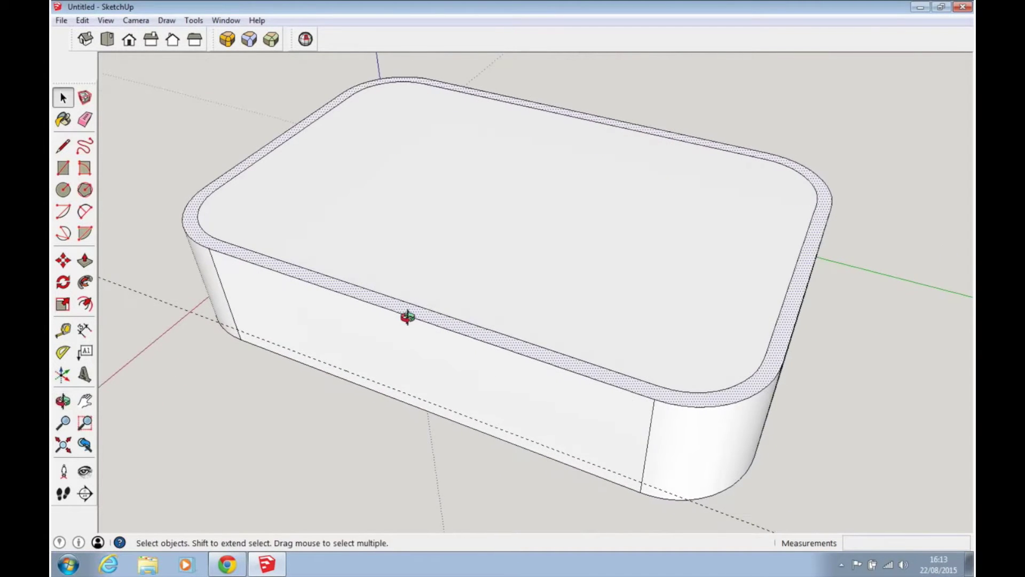
pyautogui.click(431, 267)
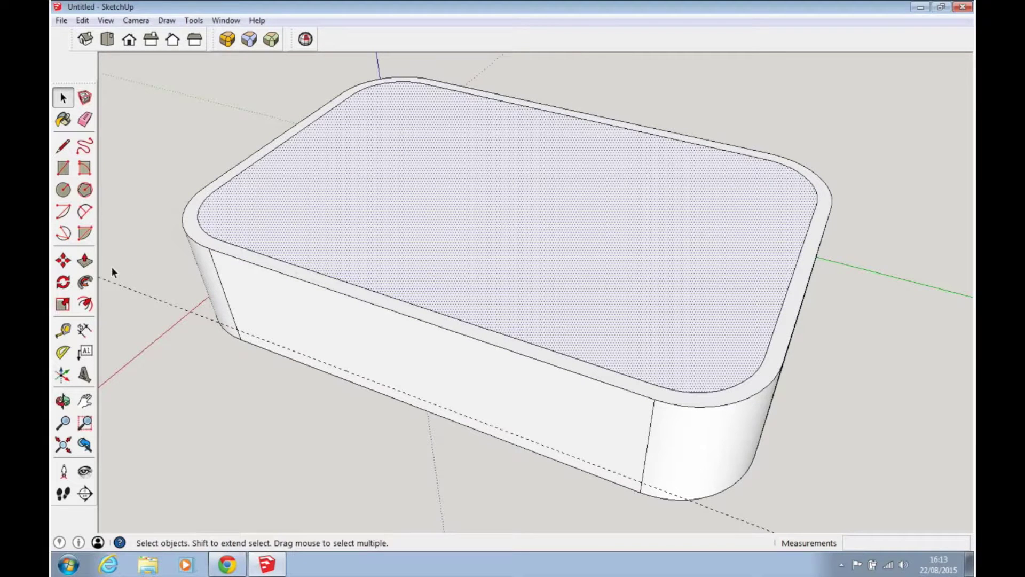
pyautogui.click(85, 261)
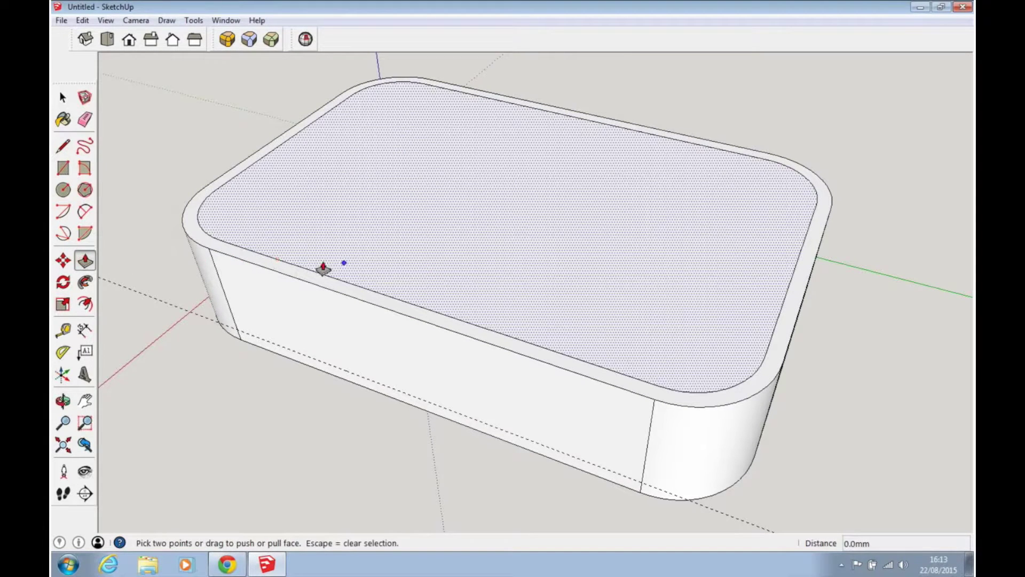
pyautogui.click(398, 240)
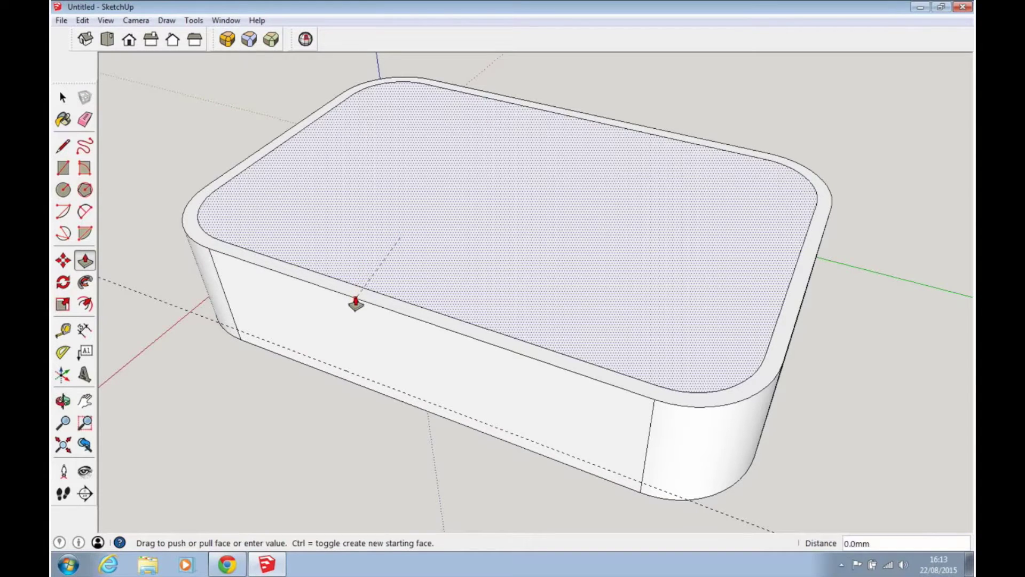
pyautogui.click(333, 358)
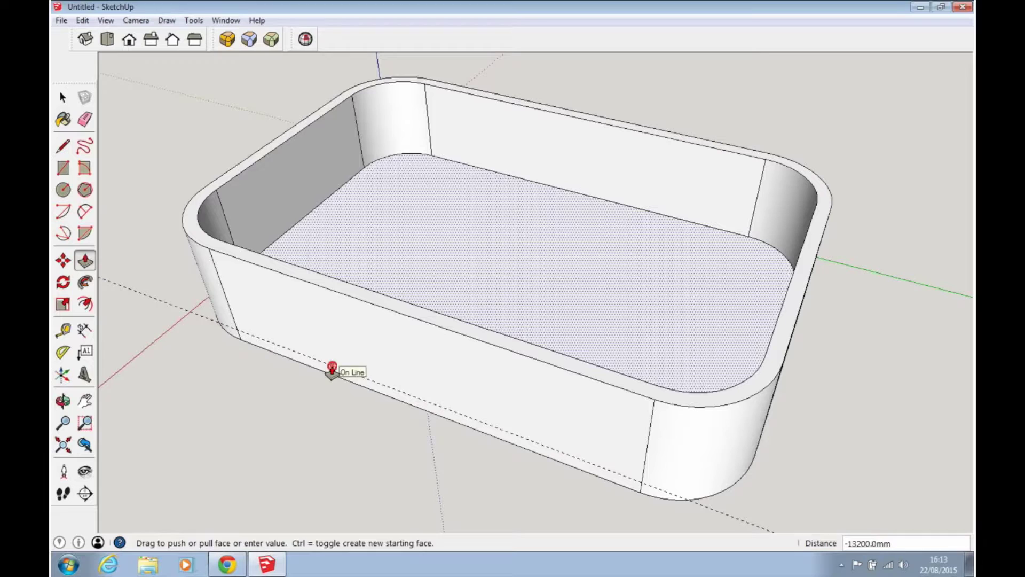
pyautogui.click(332, 368)
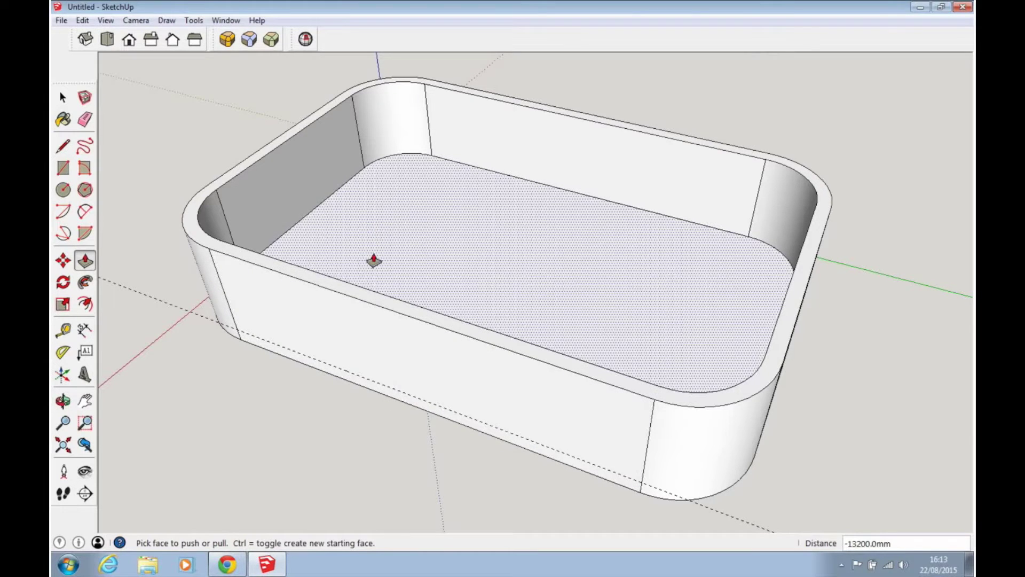
# Step: Erase the dashed guide line along the lower part of the box's long outer side
pyautogui.moveTo(366, 393)
pyautogui.mouseDown(button='middle')
pyautogui.moveTo(408, 228)
pyautogui.moveTo(426, 96)
pyautogui.moveTo(414, 153)
pyautogui.moveTo(261, 337)
pyautogui.mouseUp(button='middle')
pyautogui.click(63, 97)
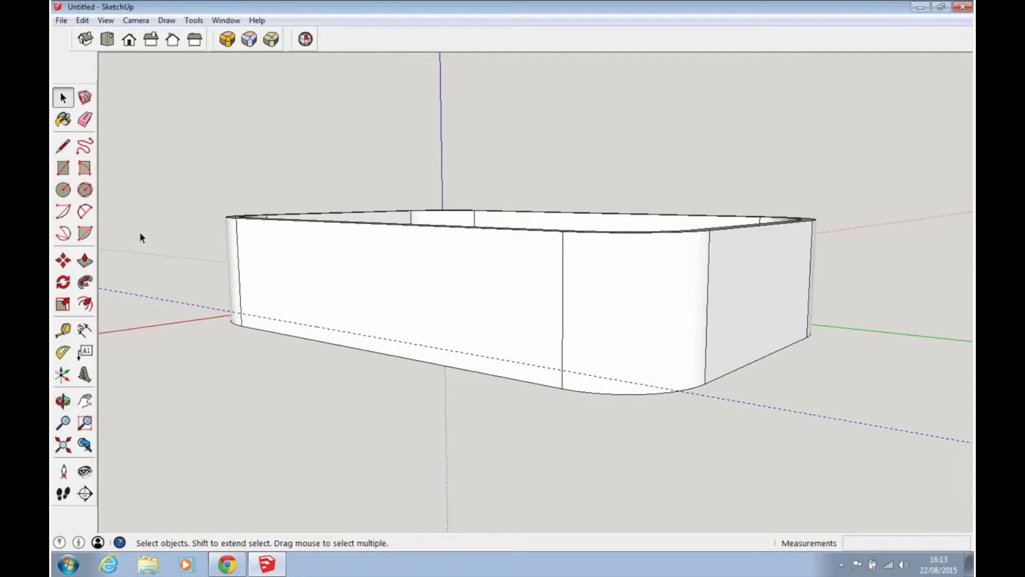
pyautogui.click(85, 119)
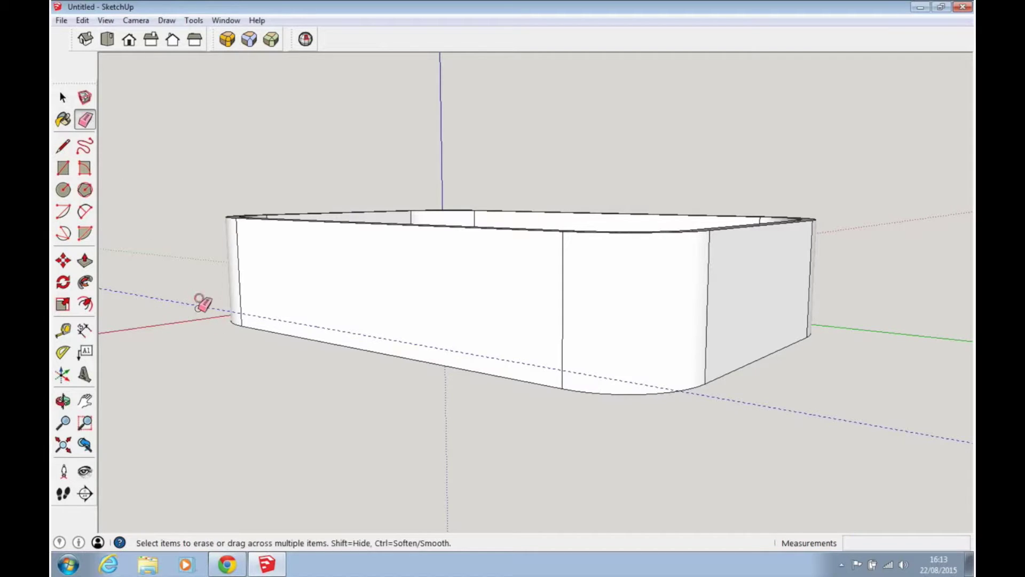
pyautogui.click(63, 98)
pyautogui.moveTo(355, 238)
pyautogui.mouseDown(button='middle')
pyautogui.moveTo(359, 259)
pyautogui.moveTo(319, 357)
pyautogui.mouseUp(button='middle')
pyautogui.moveTo(519, 283); pyautogui.dragTo(487, 308, button='middle')
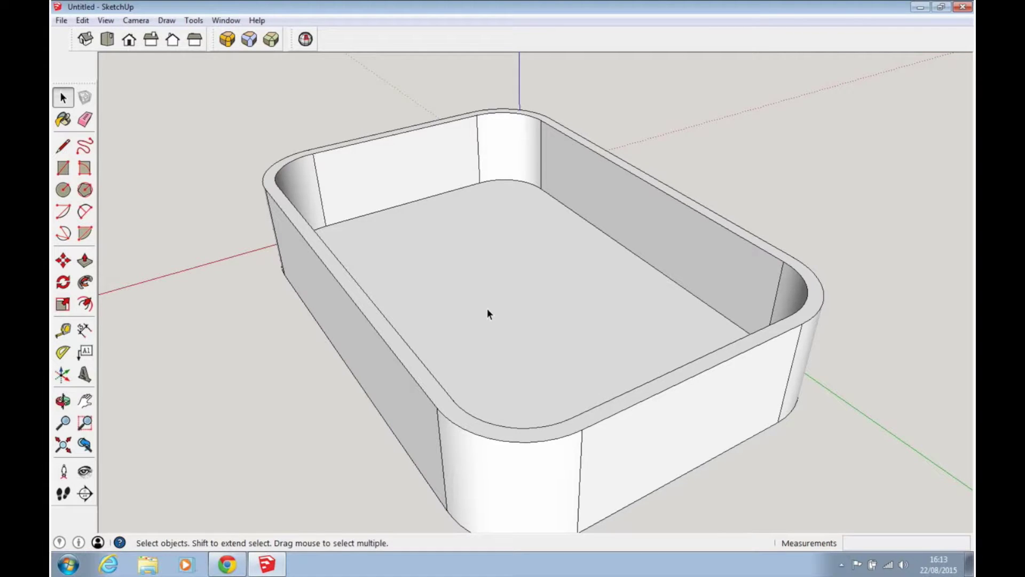
# Step: Draw a 1500 mm vertical line up the inner long wall from the midpoint of its floor edge
pyautogui.moveTo(524, 262); pyautogui.dragTo(727, 297, button='middle')
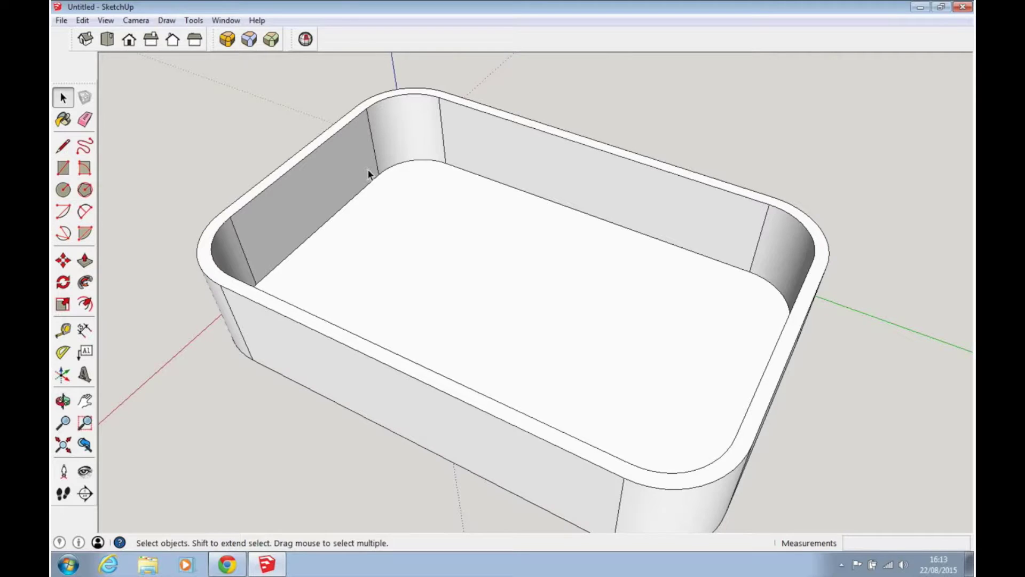
pyautogui.moveTo(517, 207); pyautogui.dragTo(457, 228, button='middle')
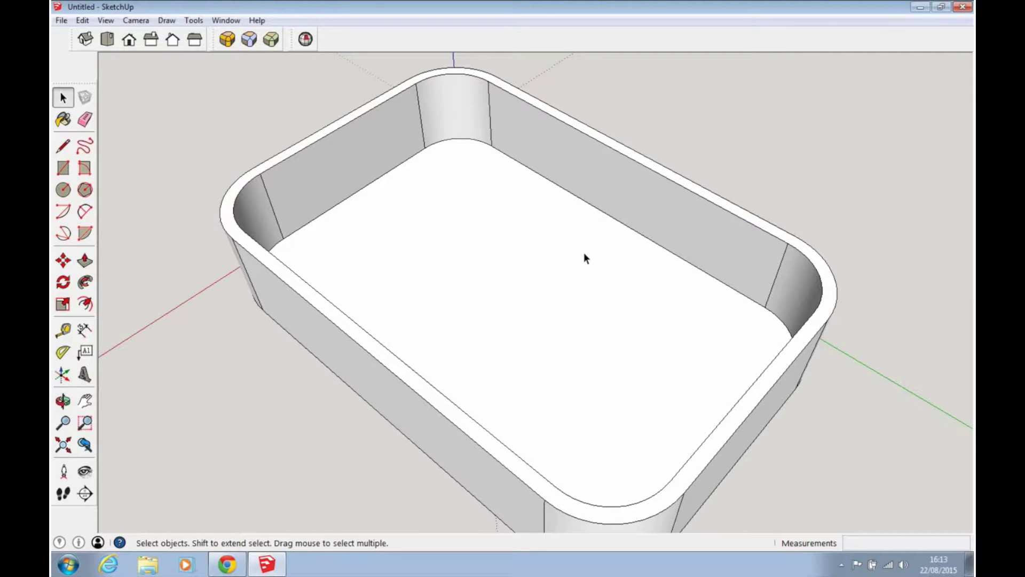
pyautogui.moveTo(595, 227); pyautogui.dragTo(572, 217, button='middle')
pyautogui.scroll(4, 588, 216)
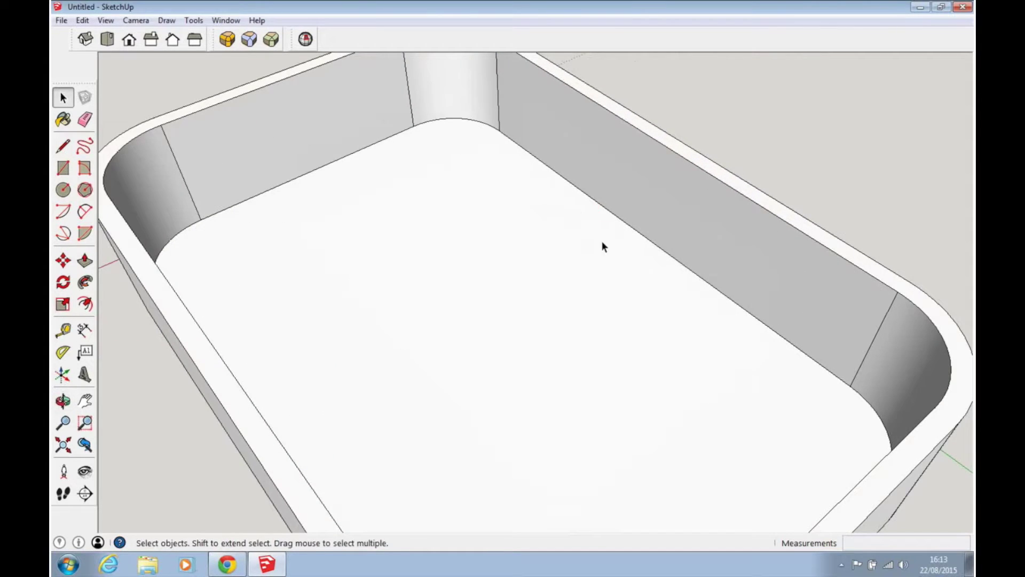
pyautogui.scroll(-3, 601, 243)
pyautogui.scroll(5, 608, 230)
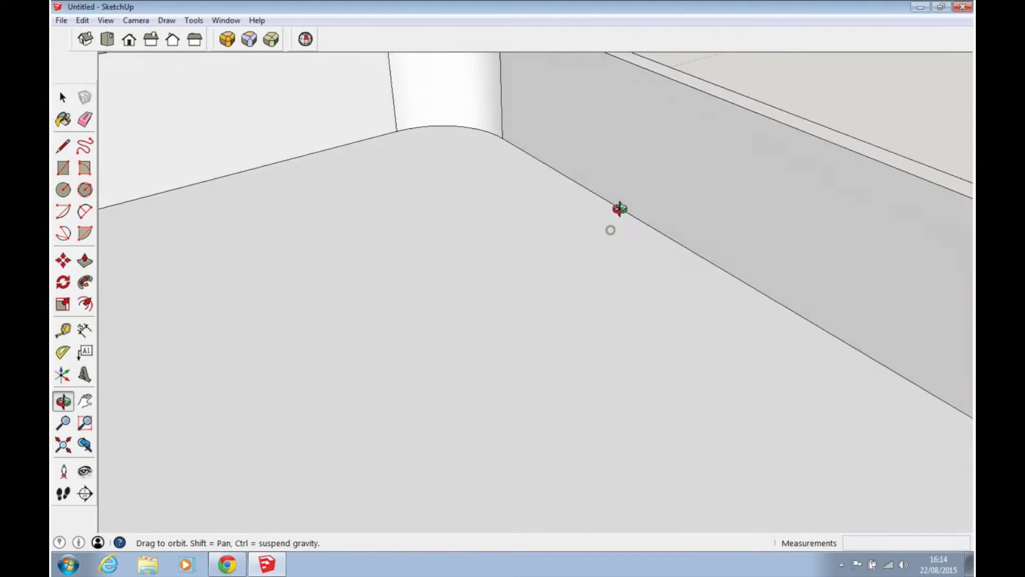
pyautogui.moveTo(620, 208); pyautogui.dragTo(584, 178, button='middle')
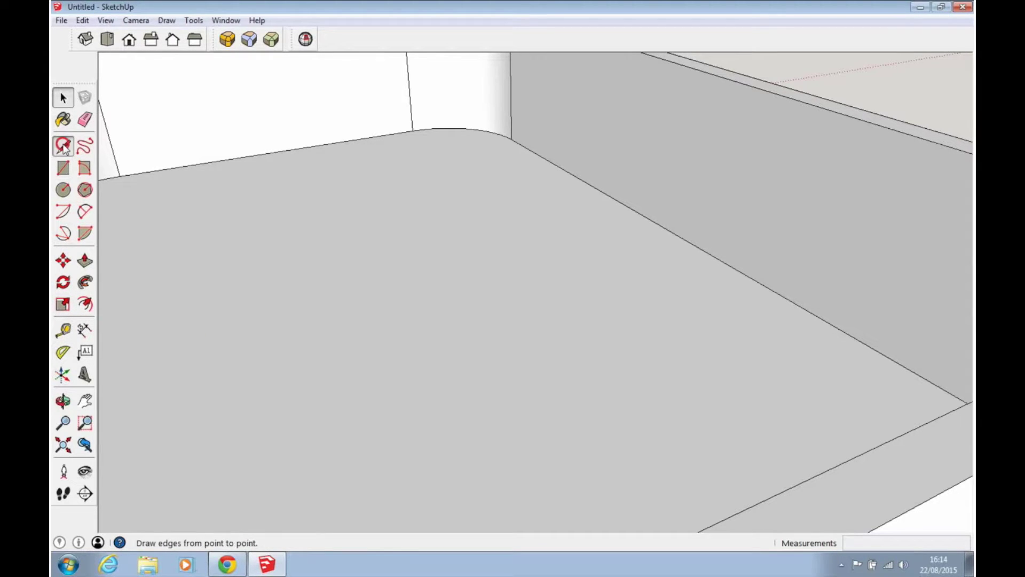
pyautogui.click(63, 146)
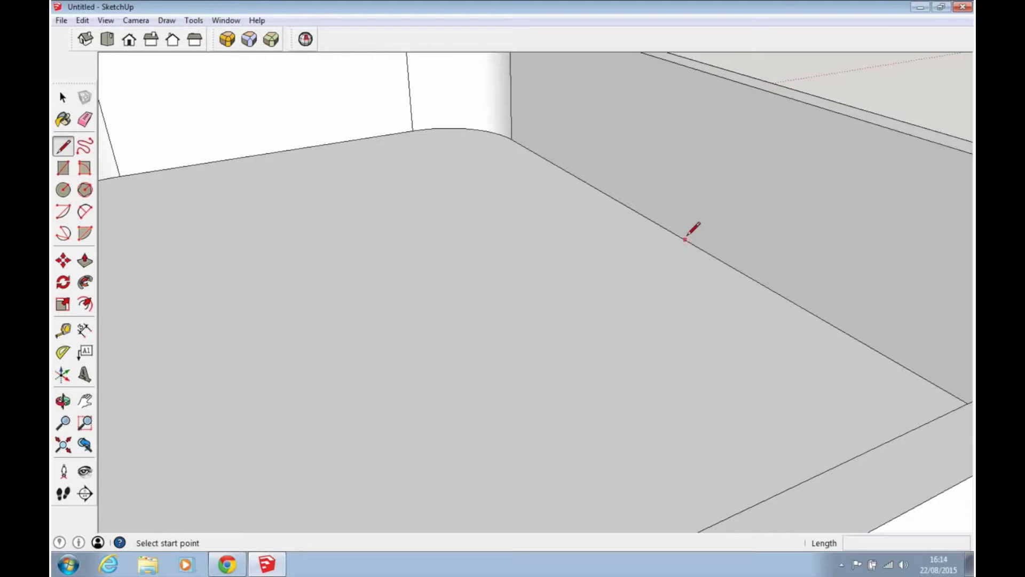
pyautogui.moveTo(654, 222)
pyautogui.mouseDown(button='middle')
pyautogui.moveTo(810, 238)
pyautogui.moveTo(558, 218)
pyautogui.moveTo(514, 194)
pyautogui.mouseUp(button='middle')
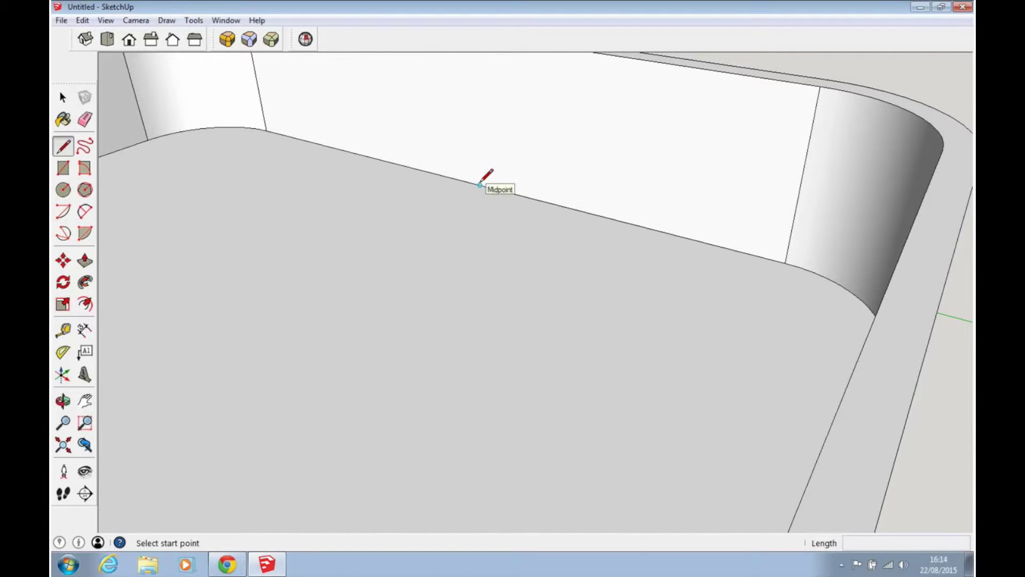
pyautogui.scroll(4, 480, 185)
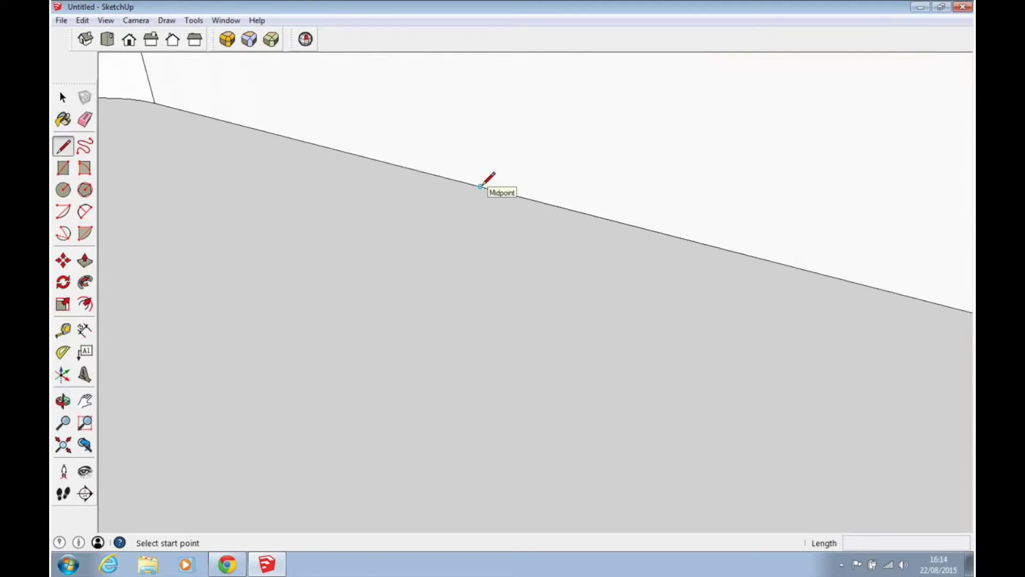
pyautogui.click(480, 186)
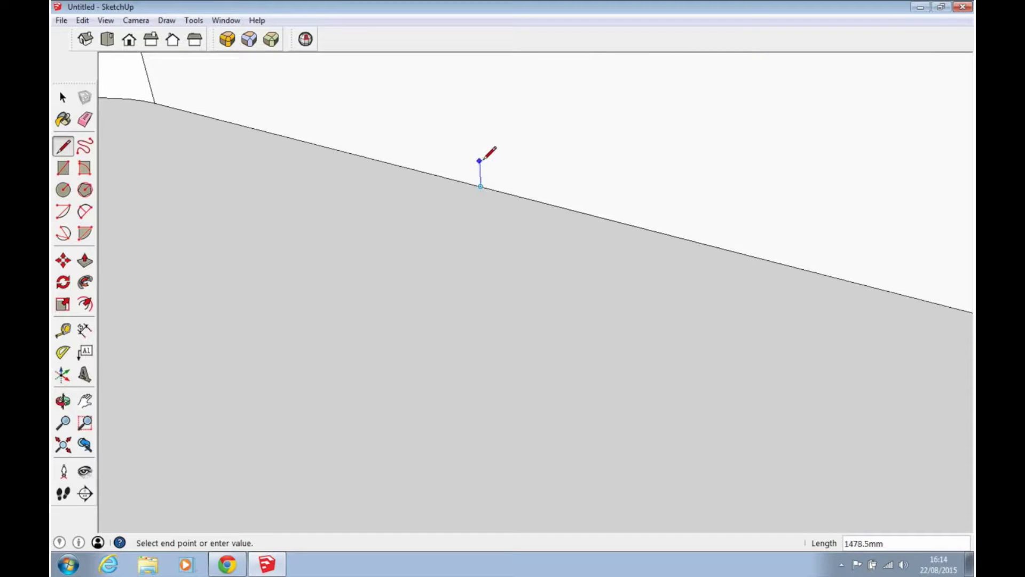
pyautogui.write('1500')
pyautogui.press('Return')
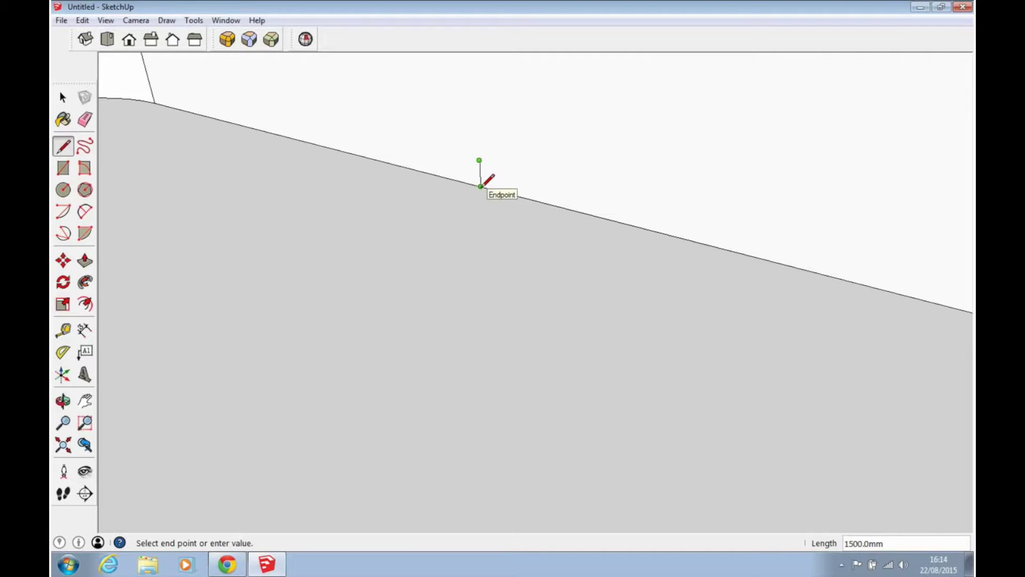
pyautogui.press('Escape')
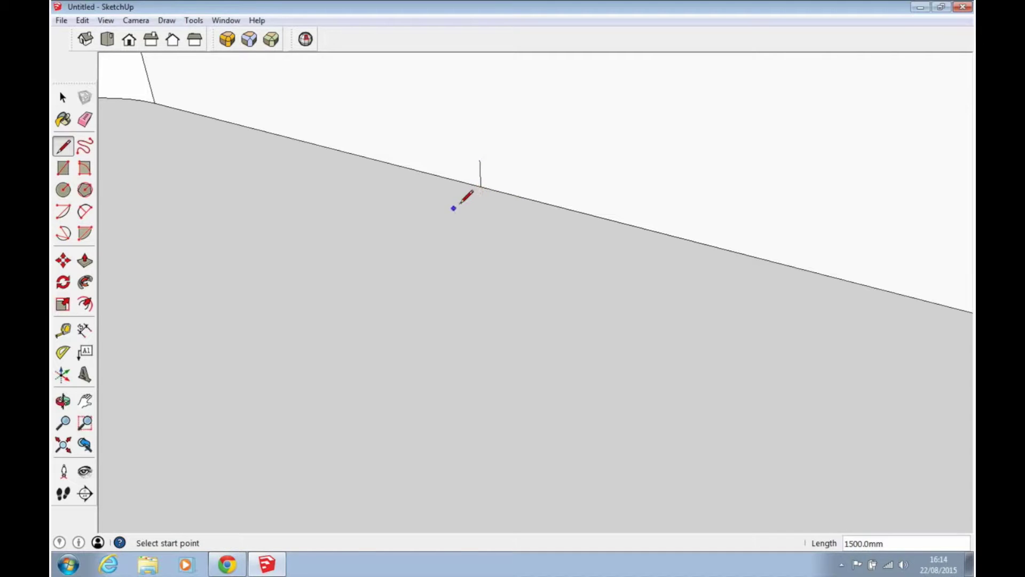
# Step: Draw a line of equal length from the same midpoint across the floor, perpendicular to the wall
pyautogui.click(480, 186)
pyautogui.click(464, 196)
pyautogui.click(63, 97)
pyautogui.moveTo(597, 270)
pyautogui.mouseDown(button='middle')
pyautogui.moveTo(451, 218)
pyautogui.moveTo(471, 271)
pyautogui.moveTo(481, 252)
pyautogui.moveTo(461, 236)
pyautogui.moveTo(544, 327)
pyautogui.moveTo(652, 338)
pyautogui.moveTo(911, 318)
pyautogui.moveTo(710, 345)
pyautogui.moveTo(425, 290)
pyautogui.mouseUp(button='middle')
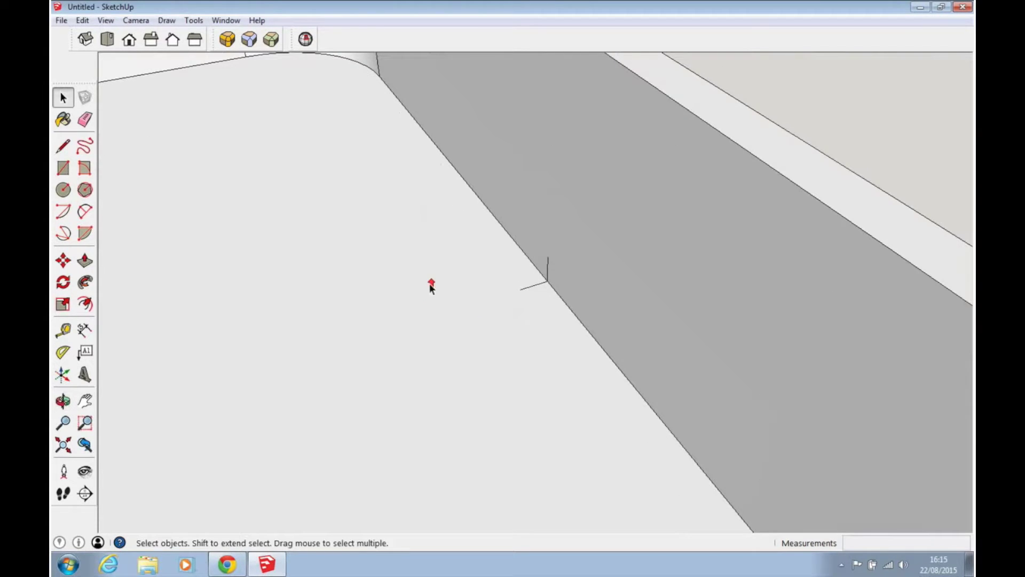
# Step: Join the free ends of the two short lines with a 6-sided, 1500 mm radius tangent arc to close the cove profile
pyautogui.click(85, 211)
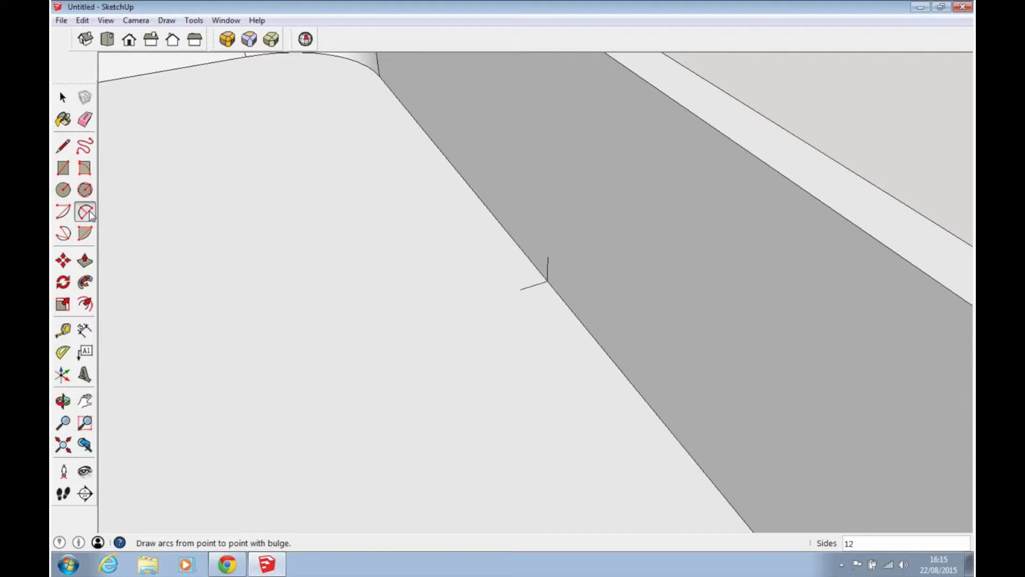
pyautogui.write('6')
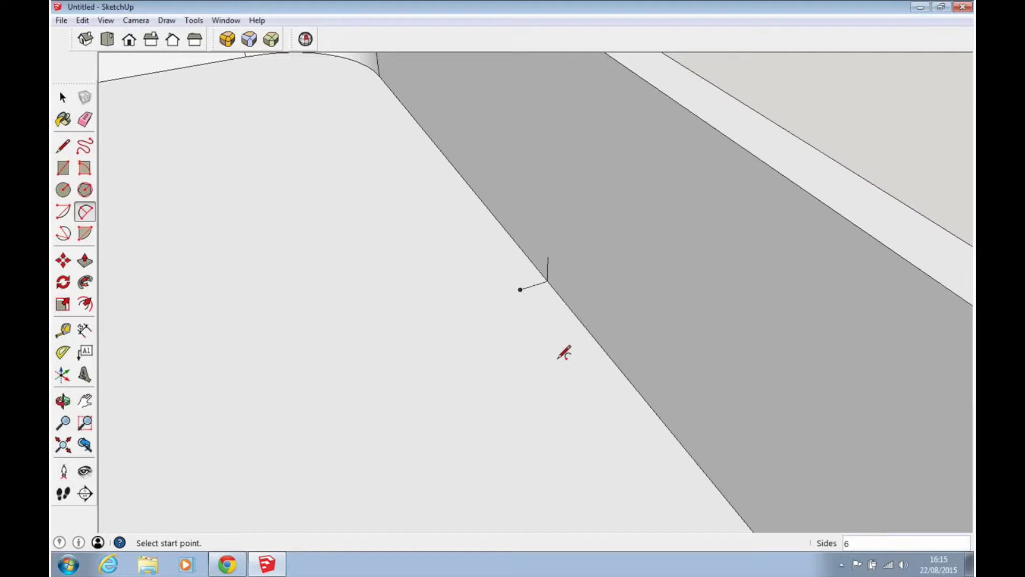
pyautogui.scroll(4, 534, 255)
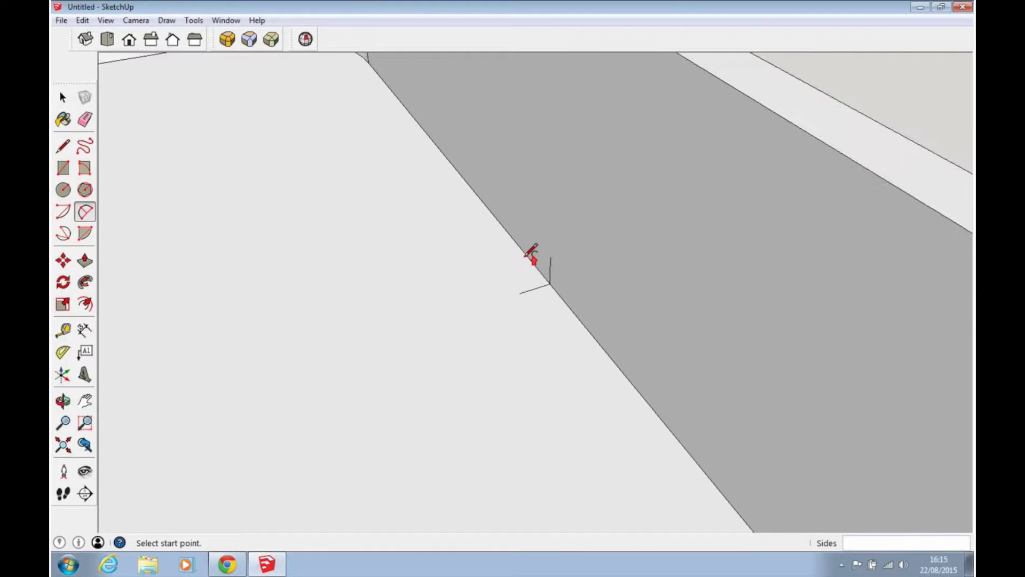
pyautogui.moveTo(555, 262)
pyautogui.mouseDown(button='middle')
pyautogui.moveTo(544, 259)
pyautogui.moveTo(566, 252)
pyautogui.mouseUp(button='middle')
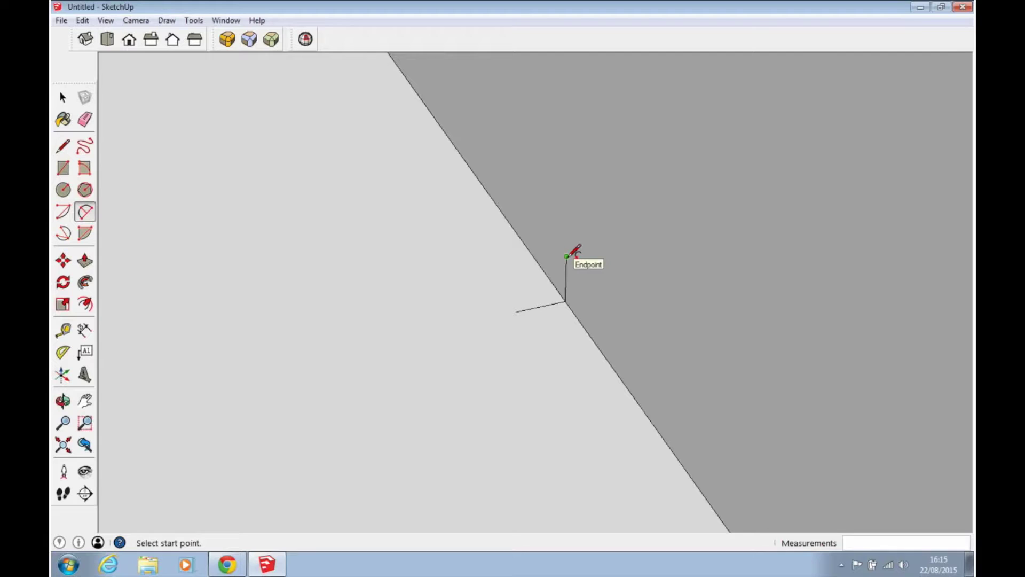
pyautogui.click(566, 256)
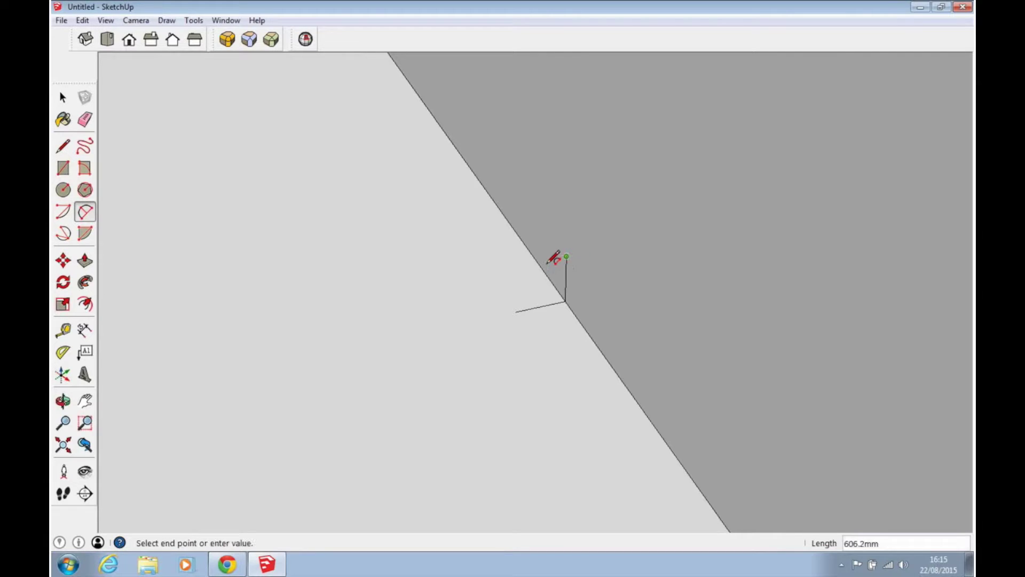
pyautogui.click(516, 311)
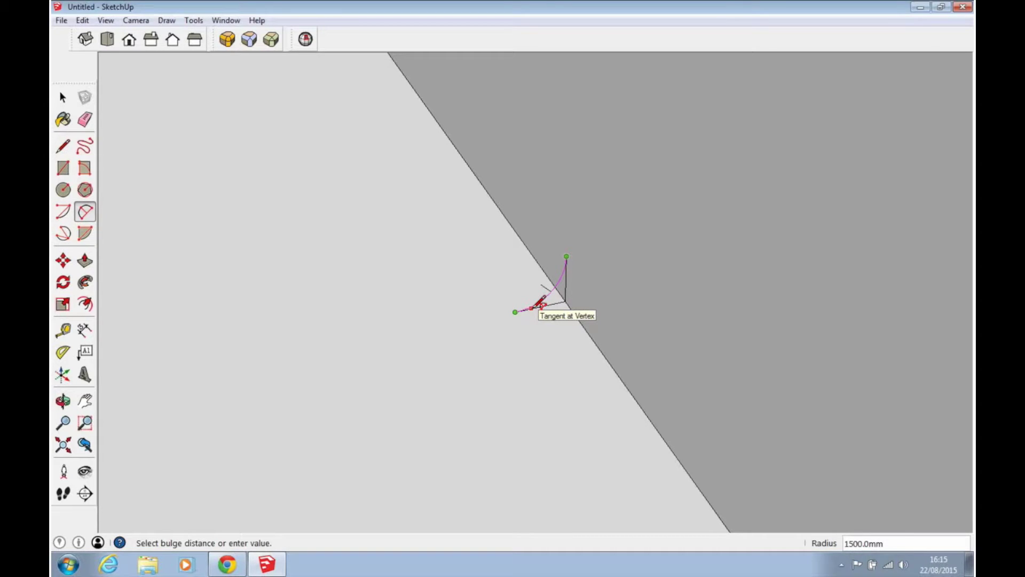
pyautogui.click(532, 308)
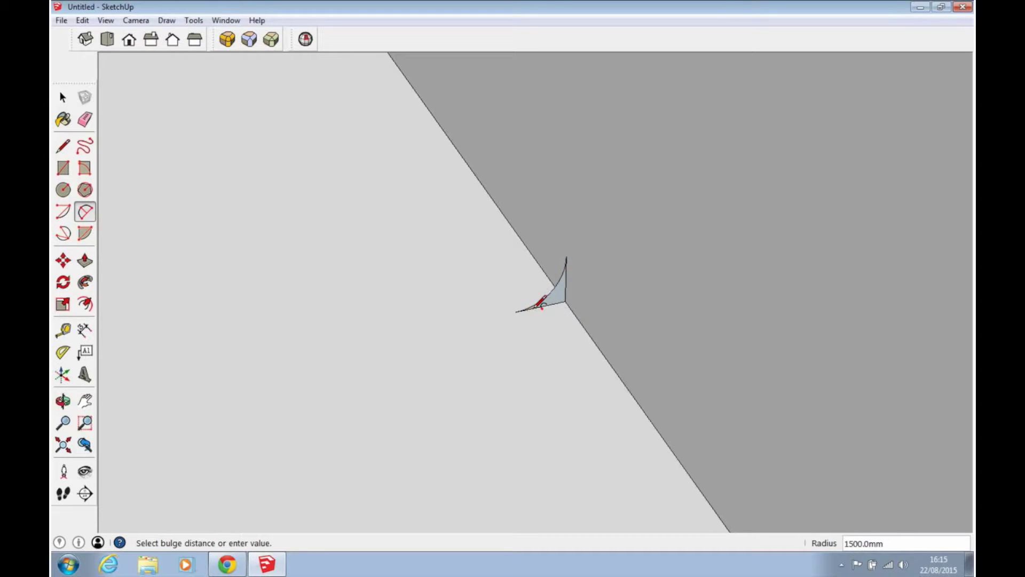
pyautogui.press('space')
pyautogui.moveTo(531, 327); pyautogui.dragTo(593, 279, button='middle')
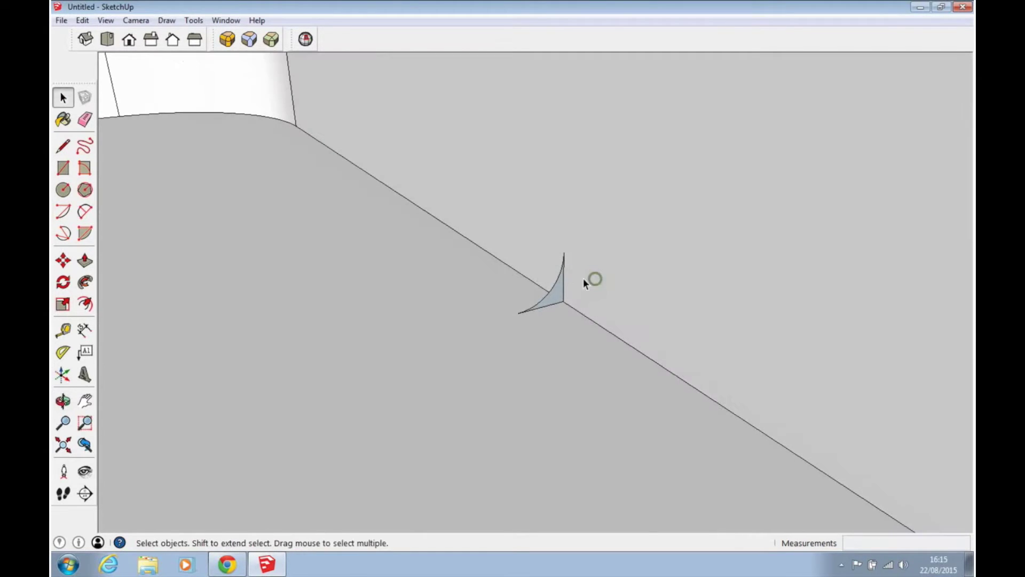
pyautogui.moveTo(536, 303); pyautogui.dragTo(526, 334, button='middle')
pyautogui.scroll(-3, 521, 331)
pyautogui.moveTo(450, 345); pyautogui.dragTo(504, 261, button='middle')
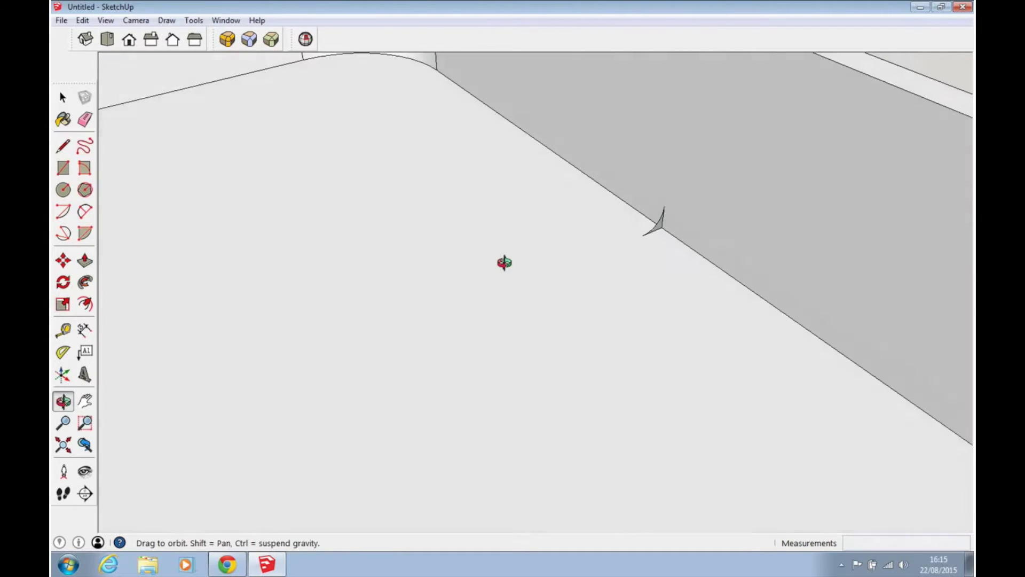
# Step: Sweep the small cove profile around the inner floor's perimeter with Follow Me, using the floor face as the path
pyautogui.scroll(-5, 505, 263)
pyautogui.scroll(-1, 500, 264)
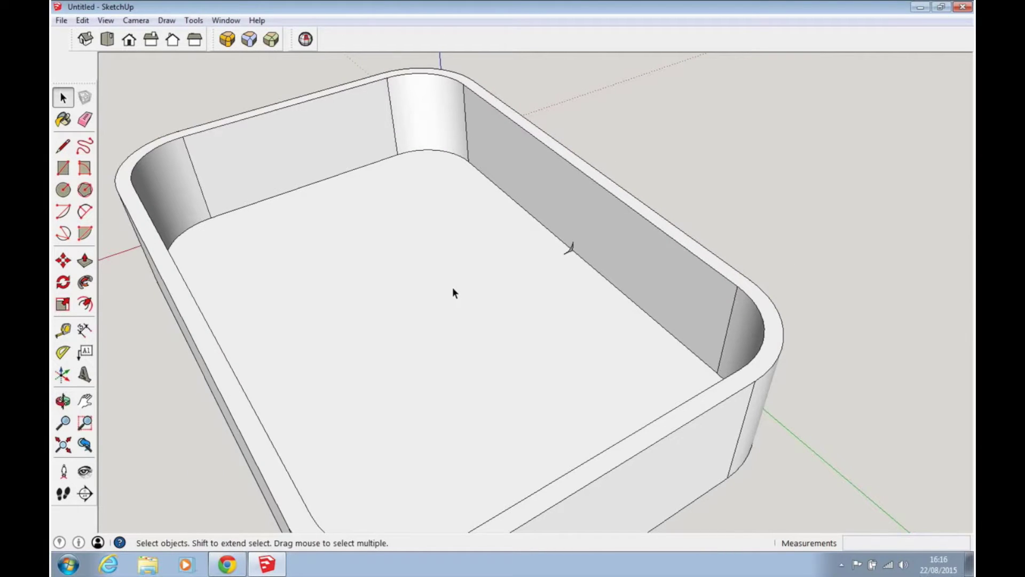
pyautogui.click(452, 289)
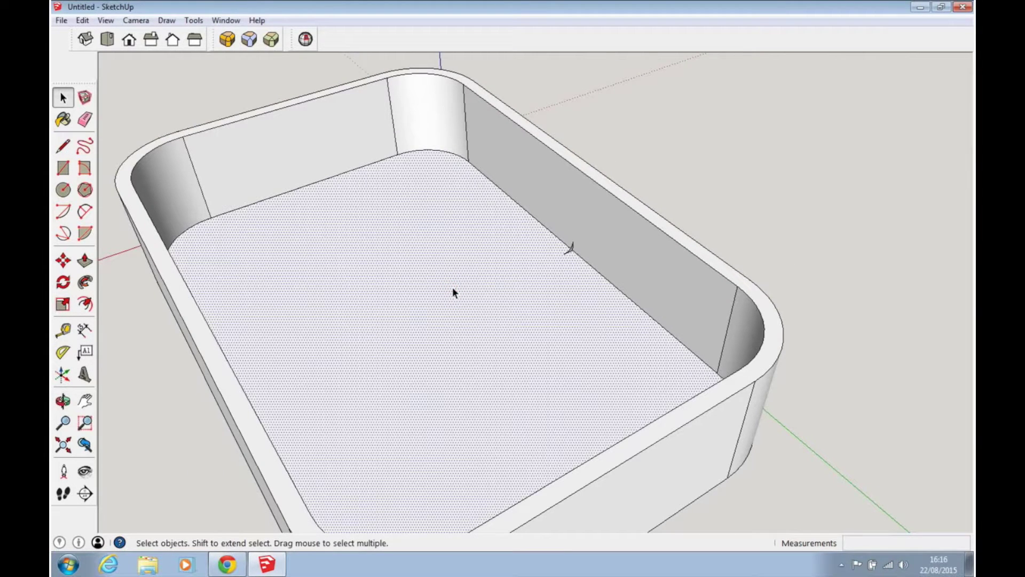
pyautogui.moveTo(588, 310); pyautogui.dragTo(547, 261, button='middle')
pyautogui.scroll(3, 522, 249)
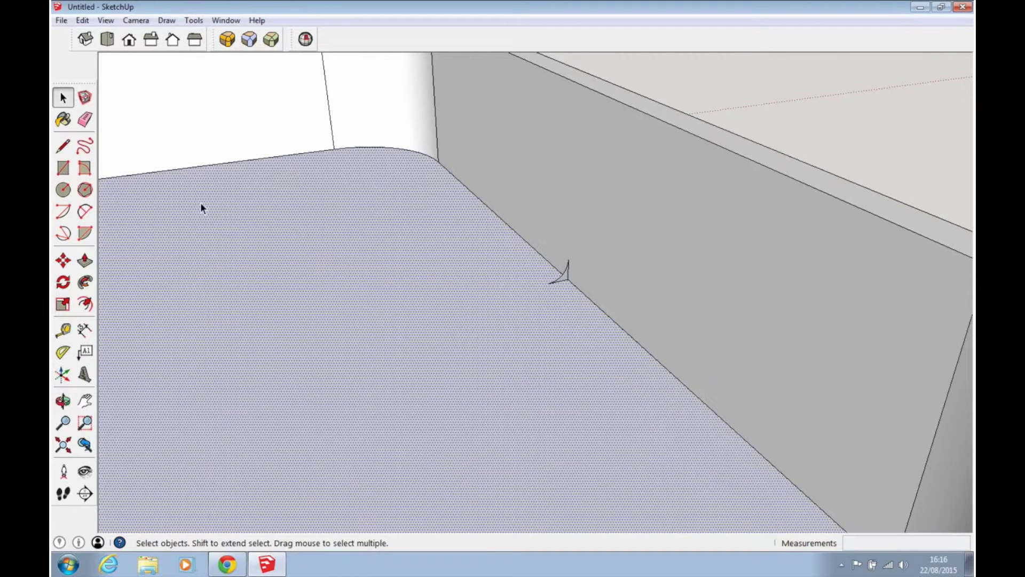
pyautogui.moveTo(526, 316); pyautogui.dragTo(495, 324, button='middle')
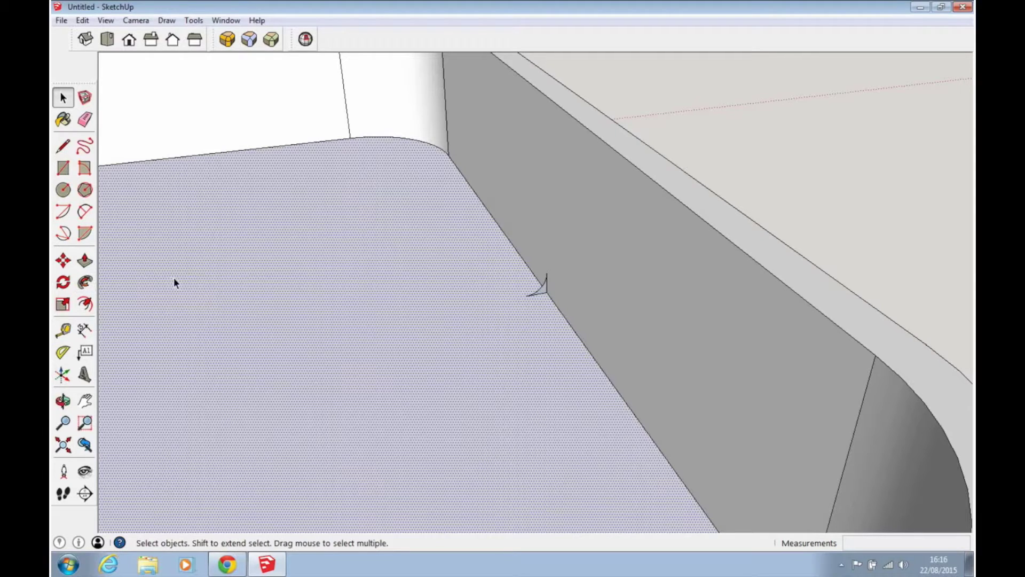
pyautogui.moveTo(206, 282); pyautogui.dragTo(435, 283, button='middle')
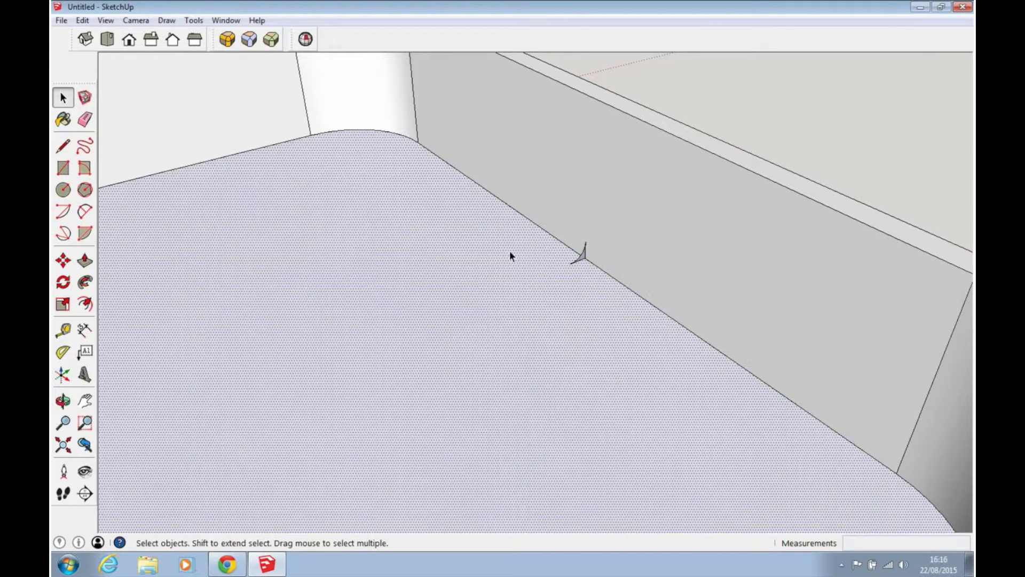
pyautogui.moveTo(314, 304); pyautogui.dragTo(249, 305, button='middle')
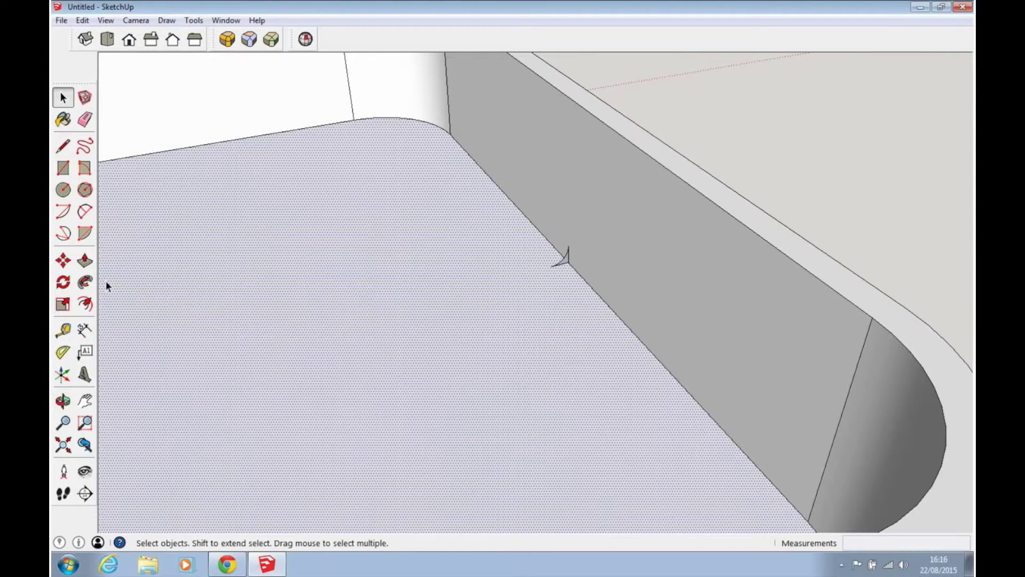
pyautogui.click(85, 282)
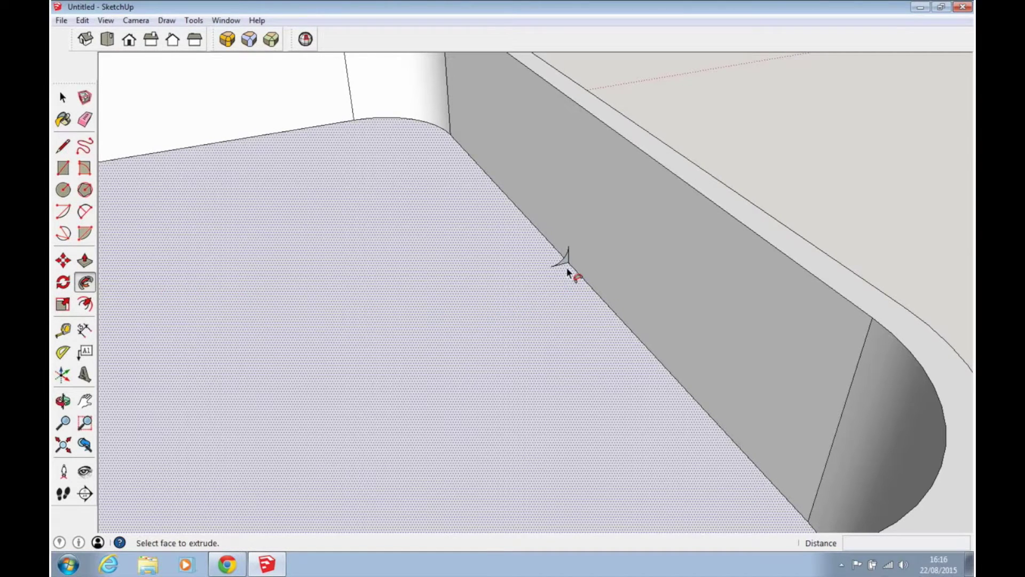
pyautogui.scroll(5, 566, 260)
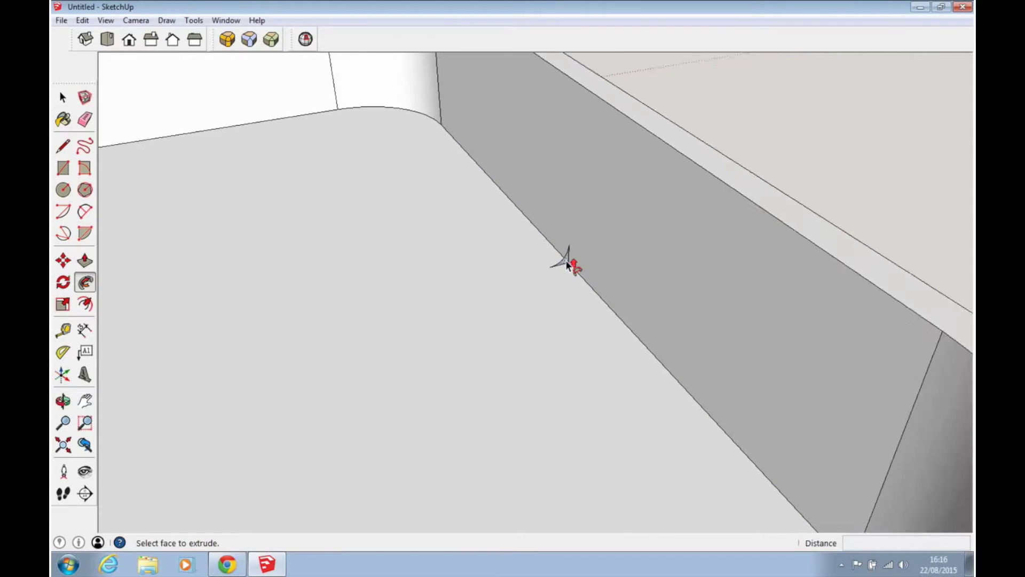
pyautogui.click(565, 260)
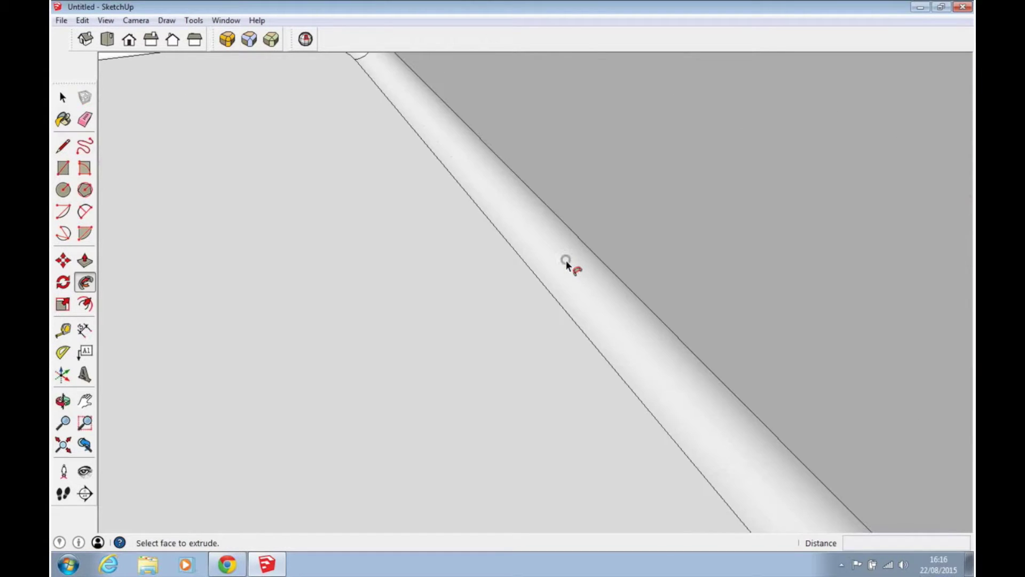
# Step: Examine the swept cove along the inner floor edges and corners, and the box's outer walls and underside
pyautogui.scroll(-3, 569, 265)
pyautogui.moveTo(572, 265); pyautogui.dragTo(604, 330, button='middle')
pyautogui.scroll(-3, 604, 326)
pyautogui.keyDown('shift'); pyautogui.moveTo(469, 186); pyautogui.dragTo(460, 160, button='middle'); pyautogui.keyUp('shift')
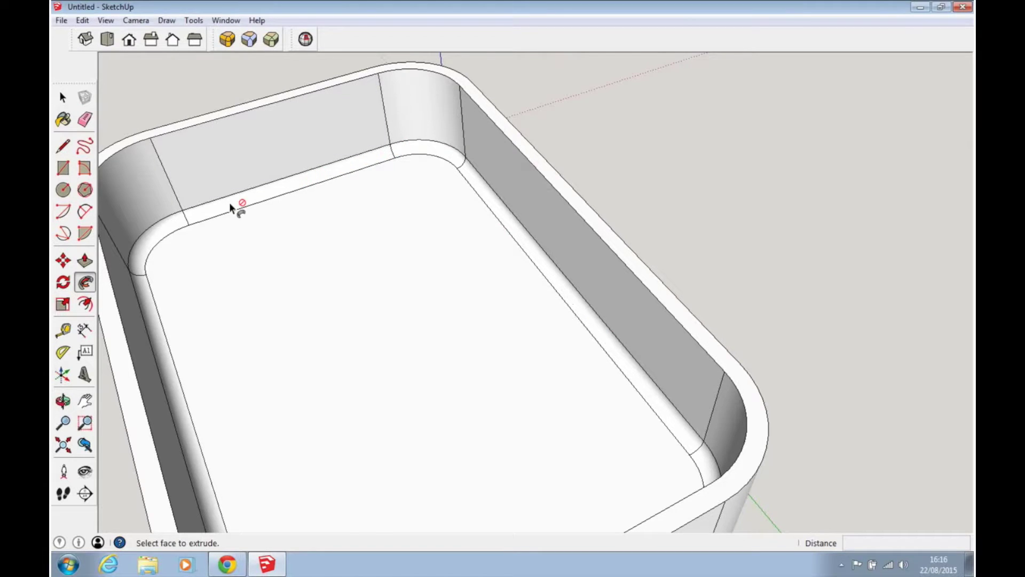
pyautogui.moveTo(439, 337); pyautogui.dragTo(517, 268, button='middle')
pyautogui.press('space')
pyautogui.scroll(-3, 365, 310)
pyautogui.moveTo(351, 323); pyautogui.dragTo(453, 391, button='middle')
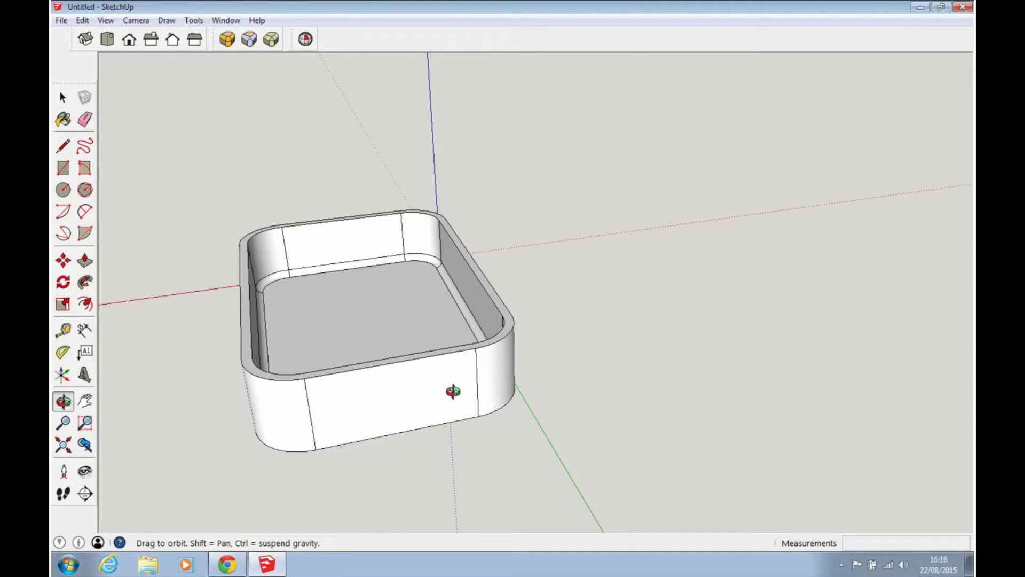
pyautogui.moveTo(452, 391); pyautogui.dragTo(672, 393, button='middle')
pyautogui.moveTo(545, 352); pyautogui.dragTo(757, 409, button='middle')
pyautogui.moveTo(448, 375); pyautogui.dragTo(643, 359, button='middle')
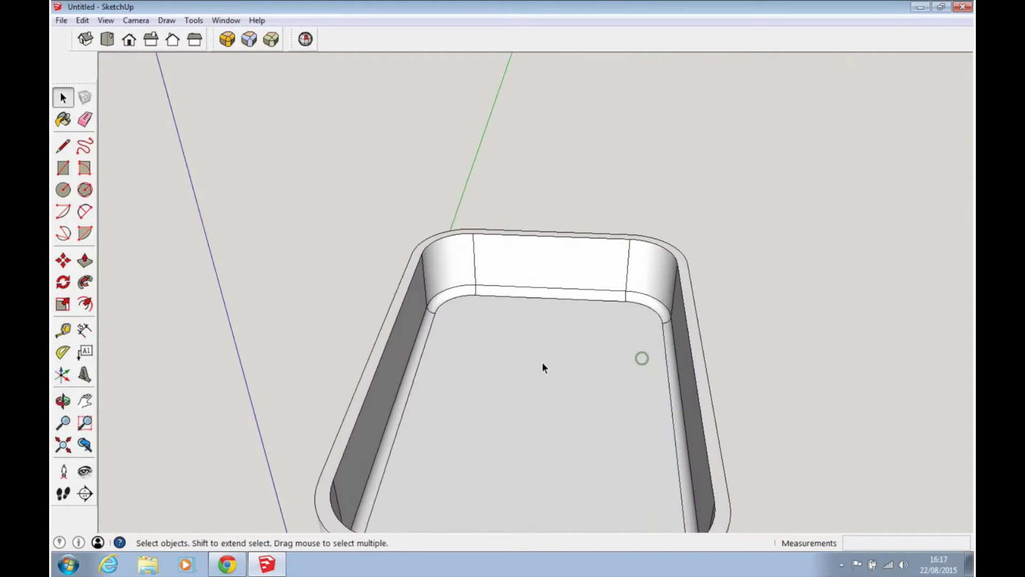
pyautogui.moveTo(523, 407); pyautogui.dragTo(472, 318, button='middle')
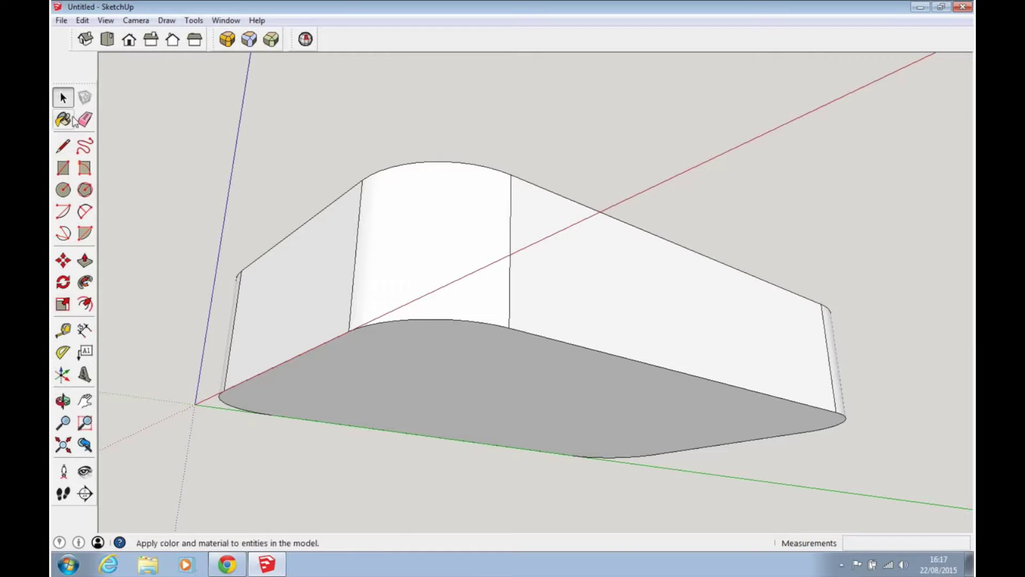
# Step: Draw a 3300 mm vertical line up the outer long wall from the midpoint of its bottom edge
pyautogui.moveTo(209, 197); pyautogui.dragTo(647, 473, button='middle')
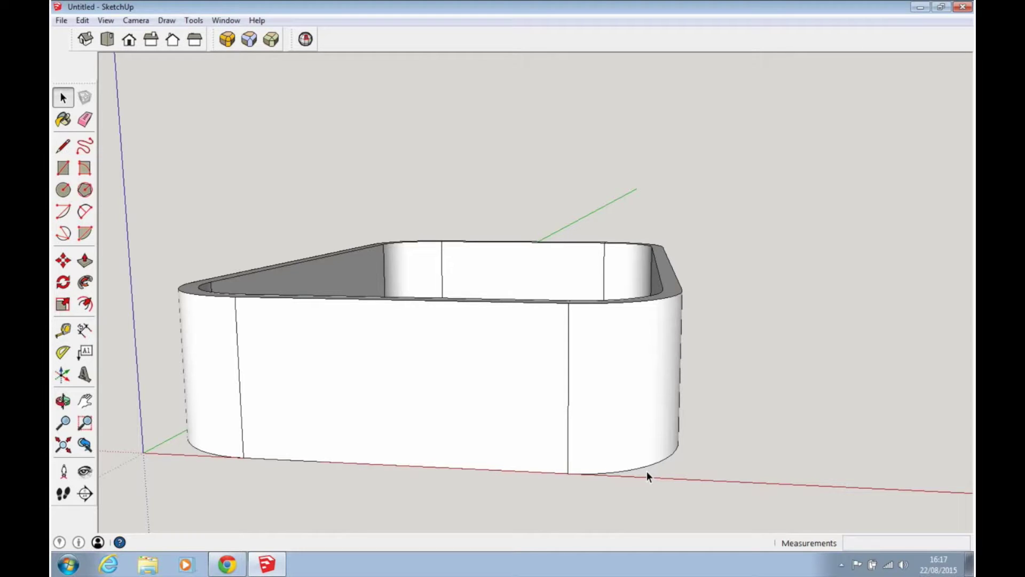
pyautogui.moveTo(660, 434); pyautogui.dragTo(492, 396, button='middle')
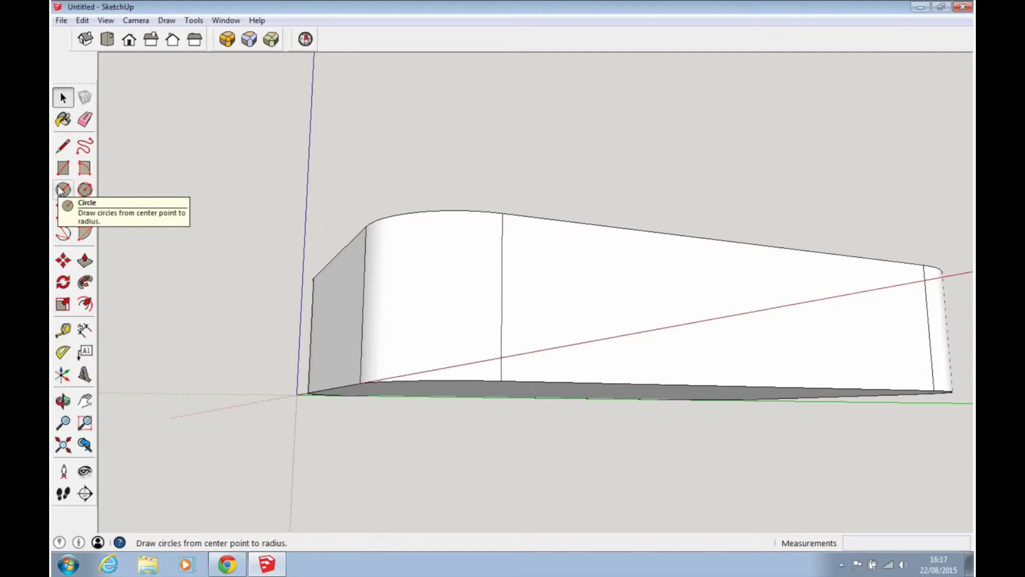
pyautogui.click(63, 149)
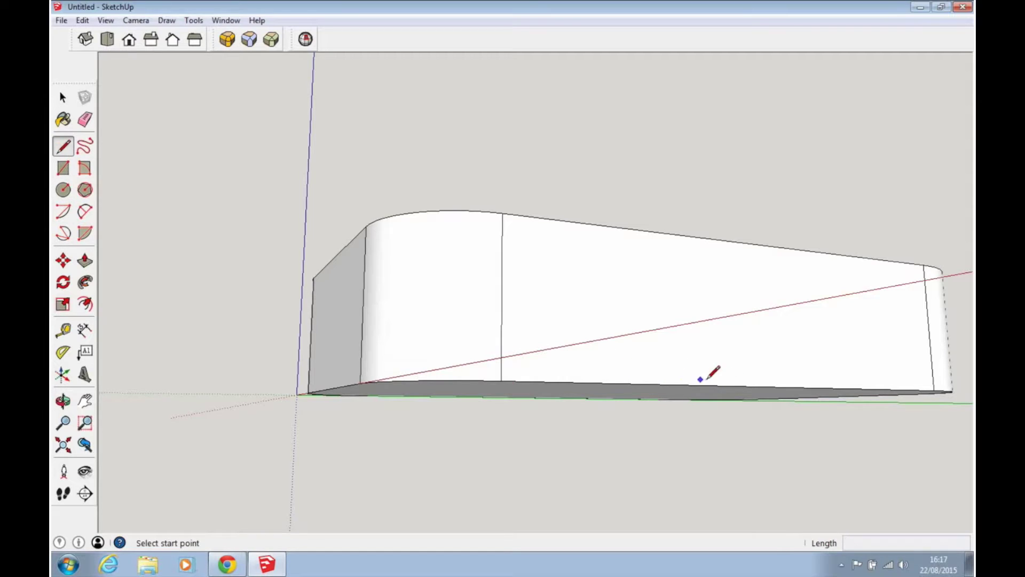
pyautogui.moveTo(649, 357)
pyautogui.mouseDown(button='middle')
pyautogui.moveTo(571, 396)
pyautogui.moveTo(614, 394)
pyautogui.mouseUp(button='middle')
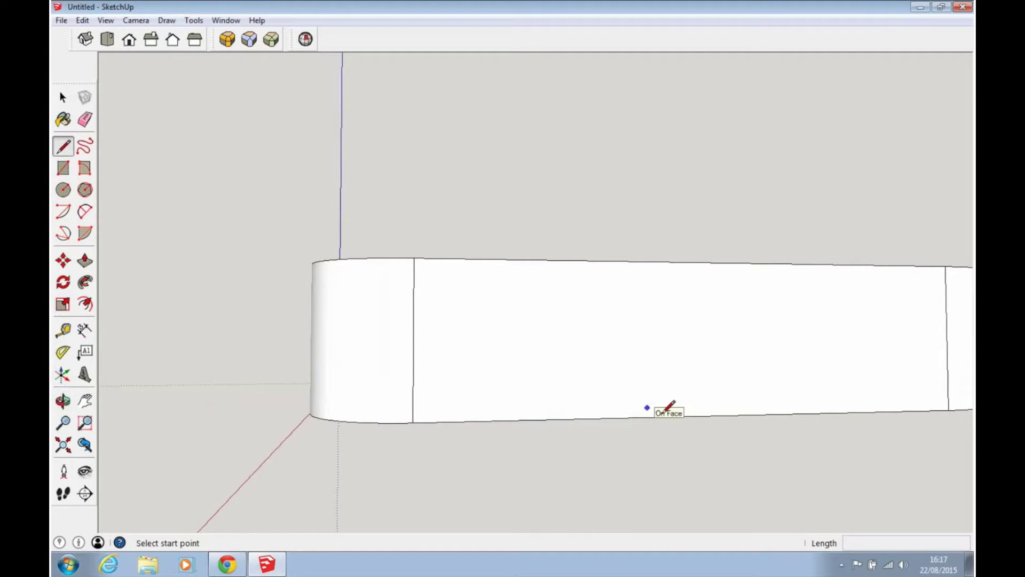
pyautogui.click(698, 416)
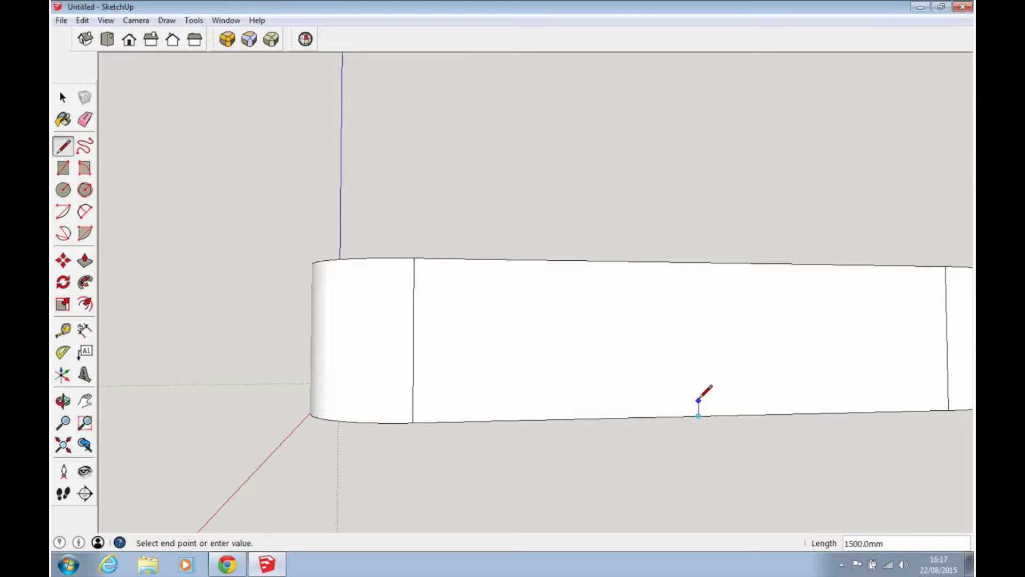
pyautogui.write('3300')
pyautogui.press('Return')
pyautogui.moveTo(710, 411)
pyautogui.mouseDown(button='middle')
pyautogui.moveTo(751, 359)
pyautogui.moveTo(840, 302)
pyautogui.moveTo(774, 357)
pyautogui.moveTo(826, 353)
pyautogui.mouseUp(button='middle')
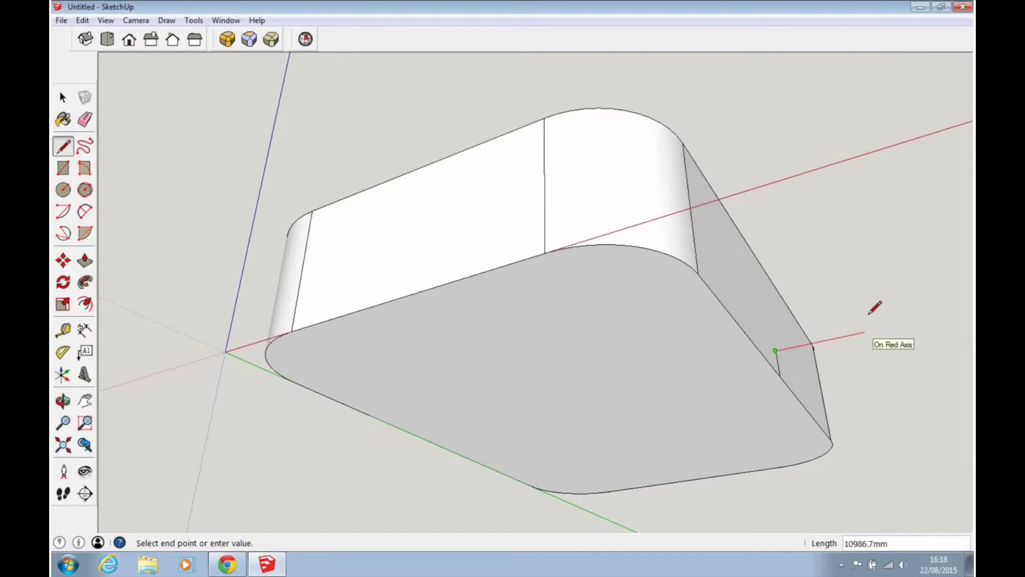
pyautogui.press('Escape')
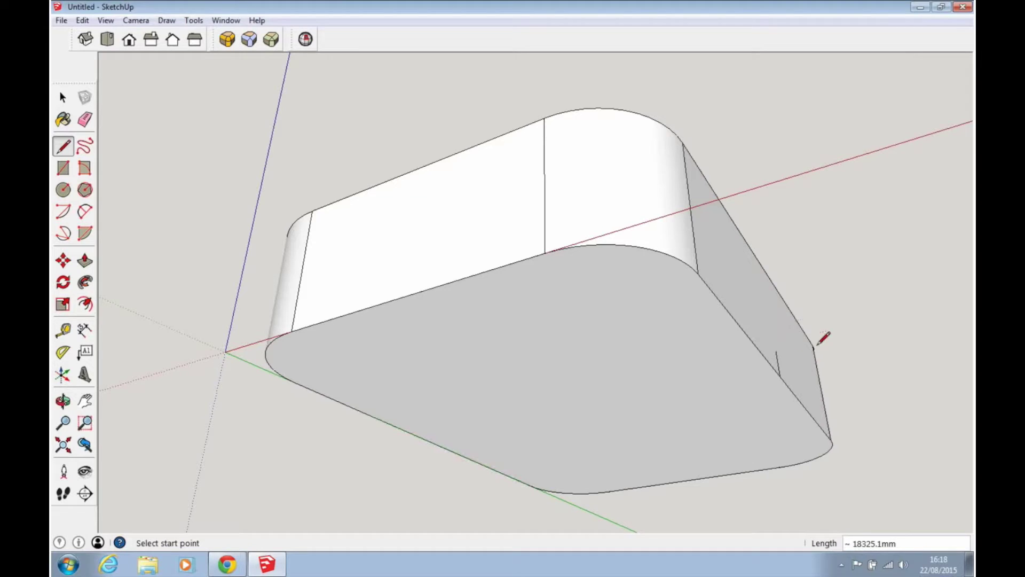
# Step: Draw a 3300 mm line from the same midpoint across the underside, perpendicular to the long wall
pyautogui.click(781, 376)
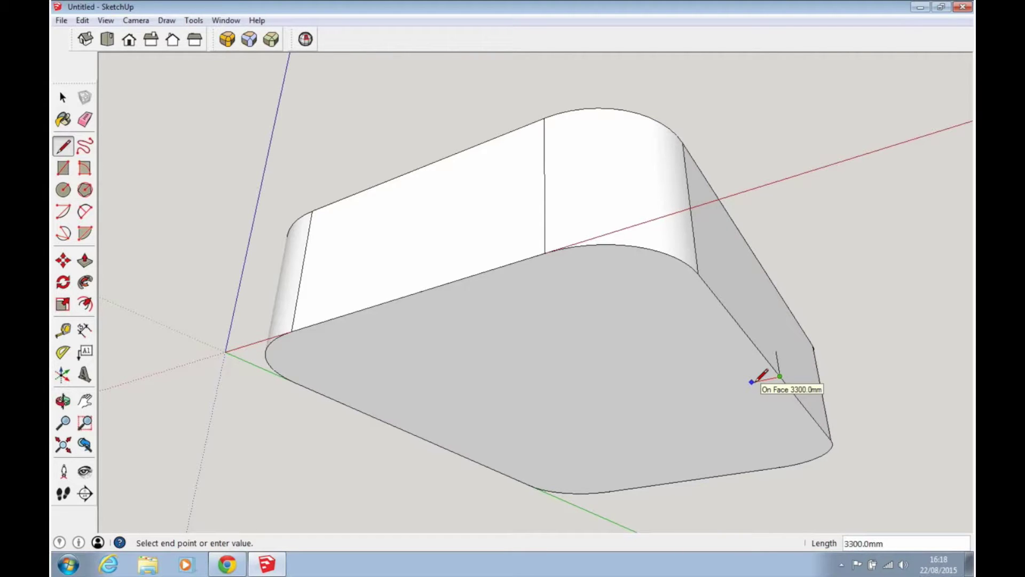
pyautogui.click(752, 382)
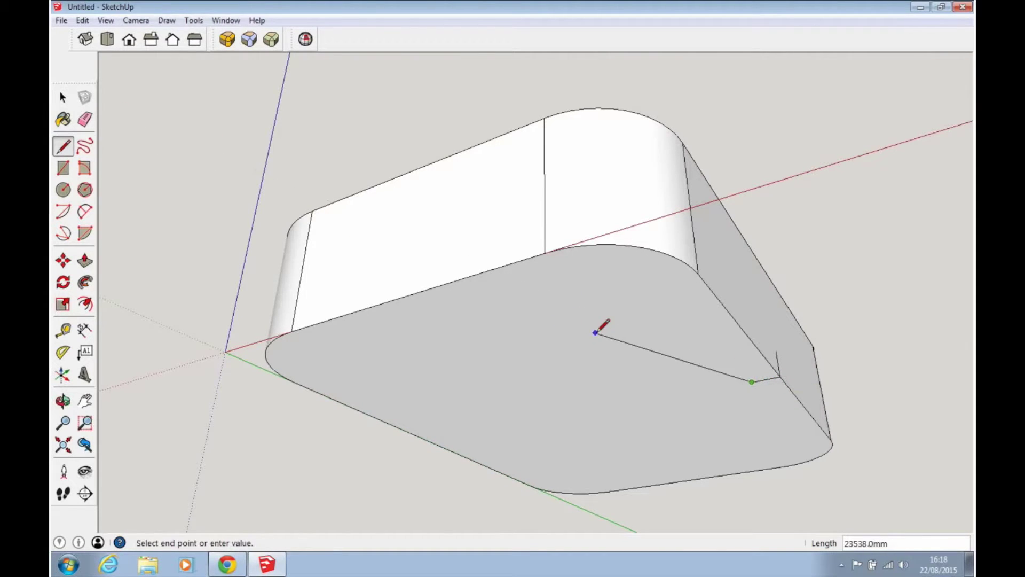
pyautogui.press('Escape')
# Step: Switch the face style to X-ray to show the construction lines through the box's outer wall
pyautogui.press('o')
pyautogui.moveTo(737, 389)
pyautogui.mouseDown()
pyautogui.moveTo(687, 504)
pyautogui.moveTo(615, 463)
pyautogui.moveTo(707, 309)
pyautogui.moveTo(716, 469)
pyautogui.moveTo(770, 362)
pyautogui.moveTo(753, 405)
pyautogui.mouseUp()
pyautogui.moveTo(753, 404); pyautogui.dragTo(719, 467, button='middle')
pyautogui.moveTo(677, 398); pyautogui.dragTo(652, 513, button='middle')
pyautogui.moveTo(699, 483)
pyautogui.mouseDown(button='middle')
pyautogui.moveTo(709, 466)
pyautogui.moveTo(705, 480)
pyautogui.mouseUp(button='middle')
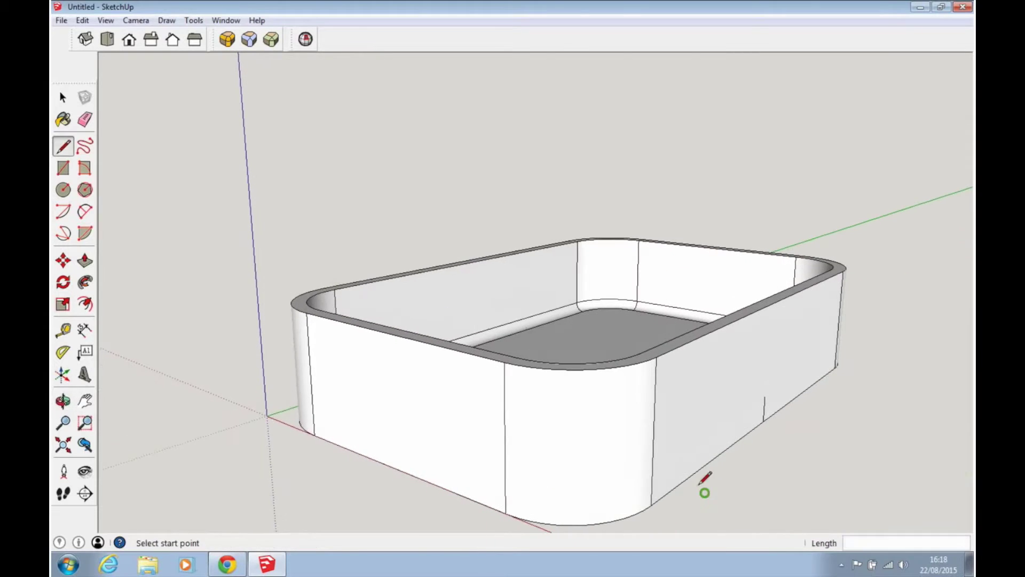
pyautogui.click(105, 20)
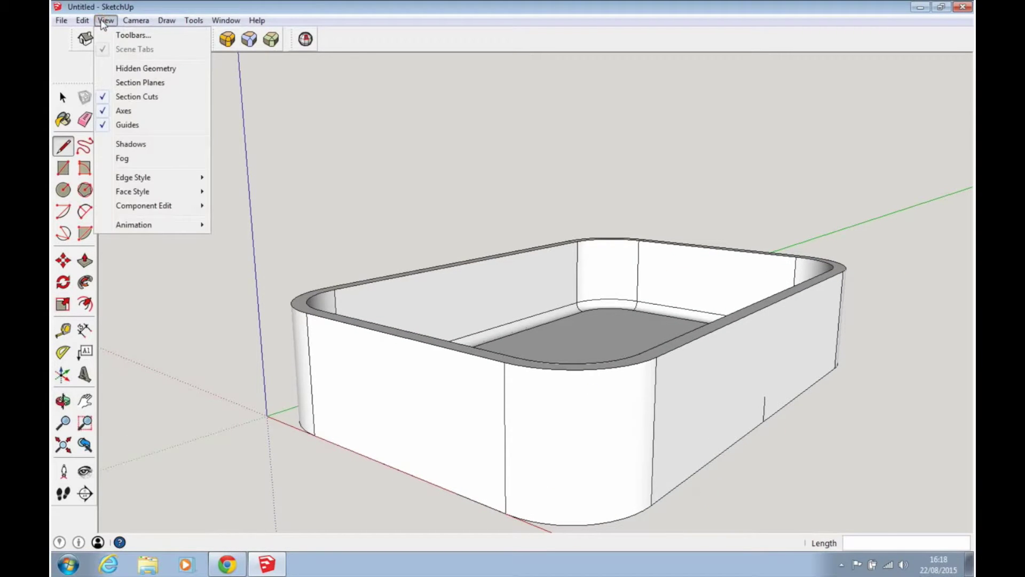
pyautogui.moveTo(128, 25)
pyautogui.moveTo(173, 192)
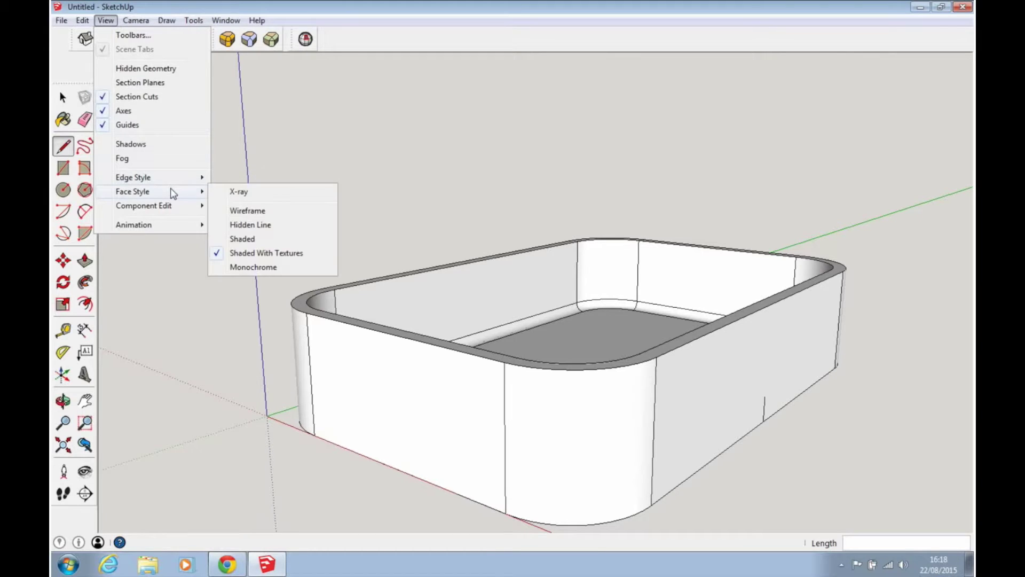
pyautogui.click(238, 191)
pyautogui.moveTo(591, 323)
pyautogui.mouseDown(button='middle')
pyautogui.moveTo(617, 281)
pyautogui.moveTo(615, 339)
pyautogui.mouseUp(button='middle')
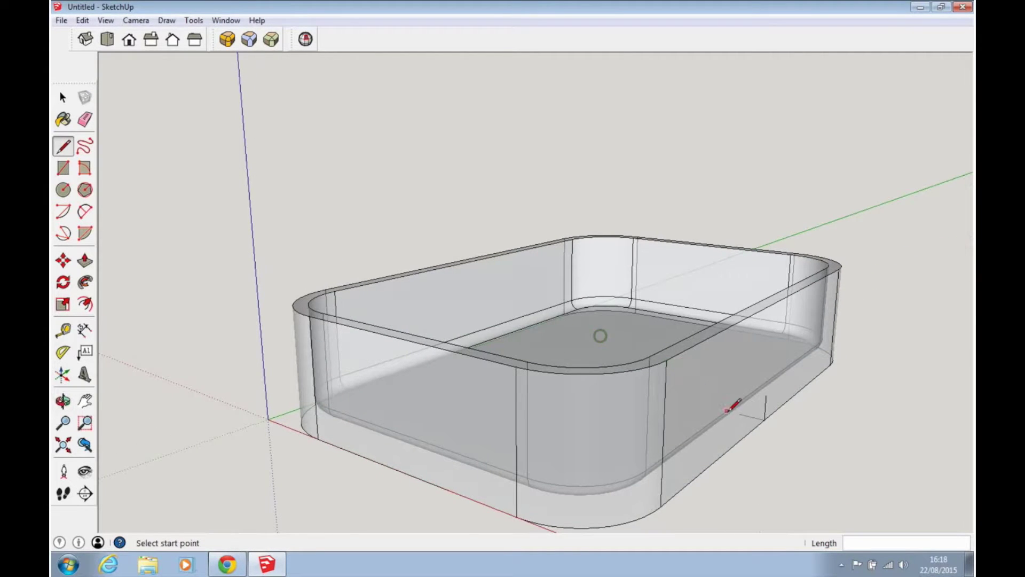
pyautogui.moveTo(781, 408); pyautogui.dragTo(736, 366, button='middle')
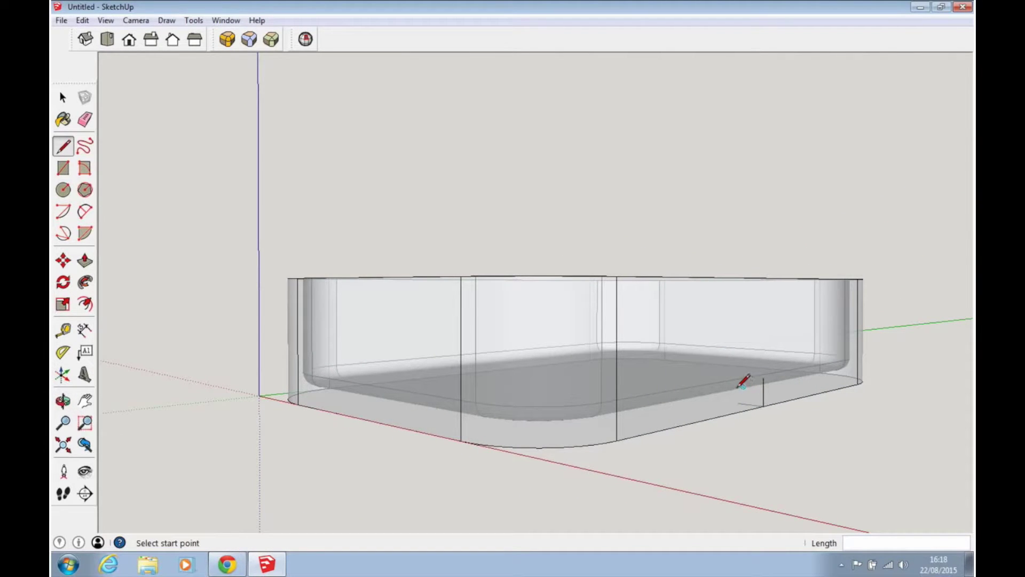
# Step: Join the free ends of the two 3300 mm lines with a 12-sided tangent arc to close the outer profile
pyautogui.moveTo(689, 390); pyautogui.dragTo(757, 448, button='middle')
pyautogui.moveTo(757, 406)
pyautogui.mouseDown(button='middle')
pyautogui.moveTo(744, 465)
pyautogui.moveTo(738, 454)
pyautogui.mouseUp(button='middle')
pyautogui.scroll(5, 746, 456)
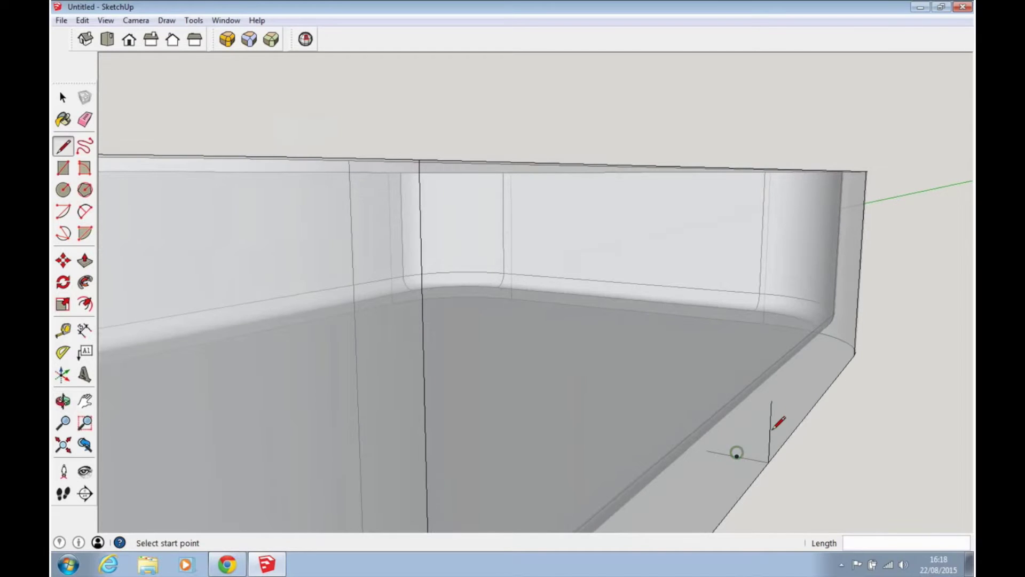
pyautogui.moveTo(817, 410)
pyautogui.mouseDown(button='middle')
pyautogui.moveTo(792, 325)
pyautogui.moveTo(774, 389)
pyautogui.moveTo(796, 423)
pyautogui.moveTo(743, 360)
pyautogui.mouseUp(button='middle')
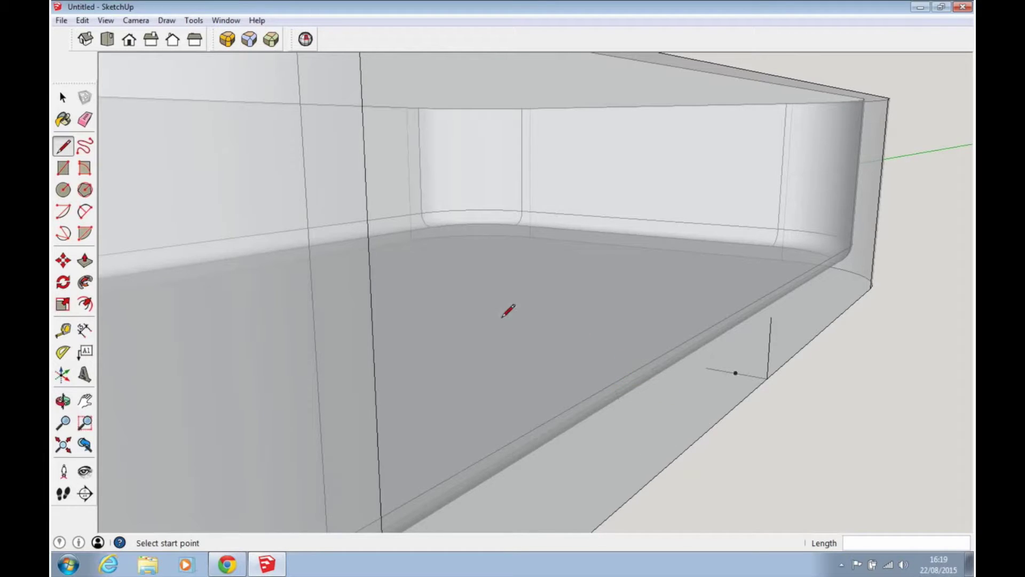
pyautogui.click(86, 212)
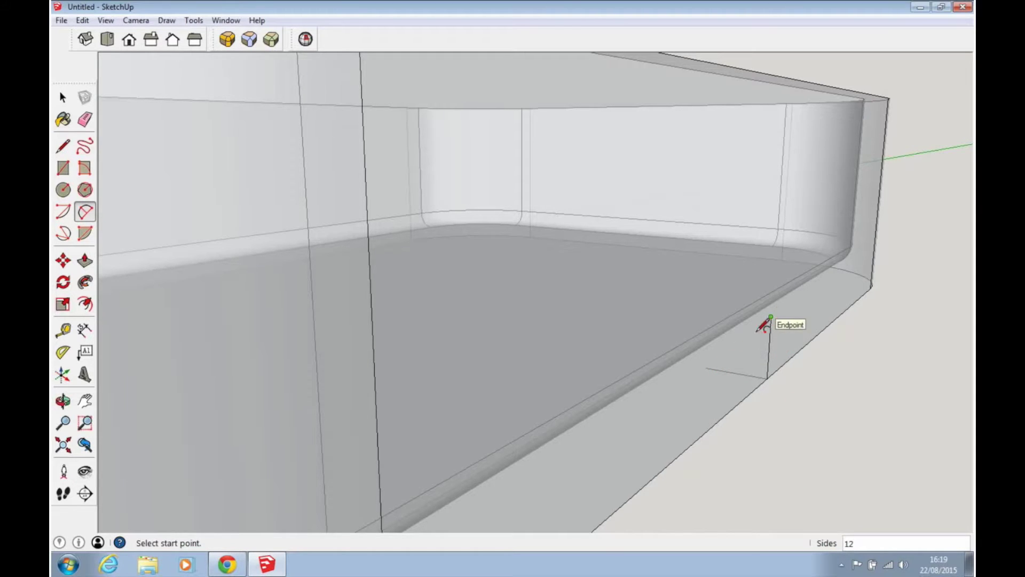
pyautogui.click(706, 367)
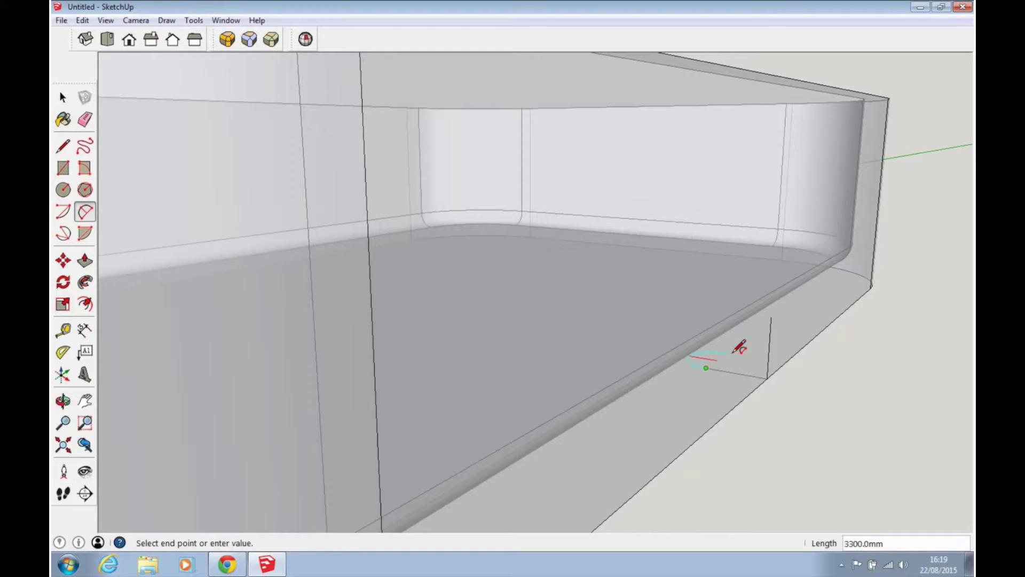
pyautogui.click(770, 316)
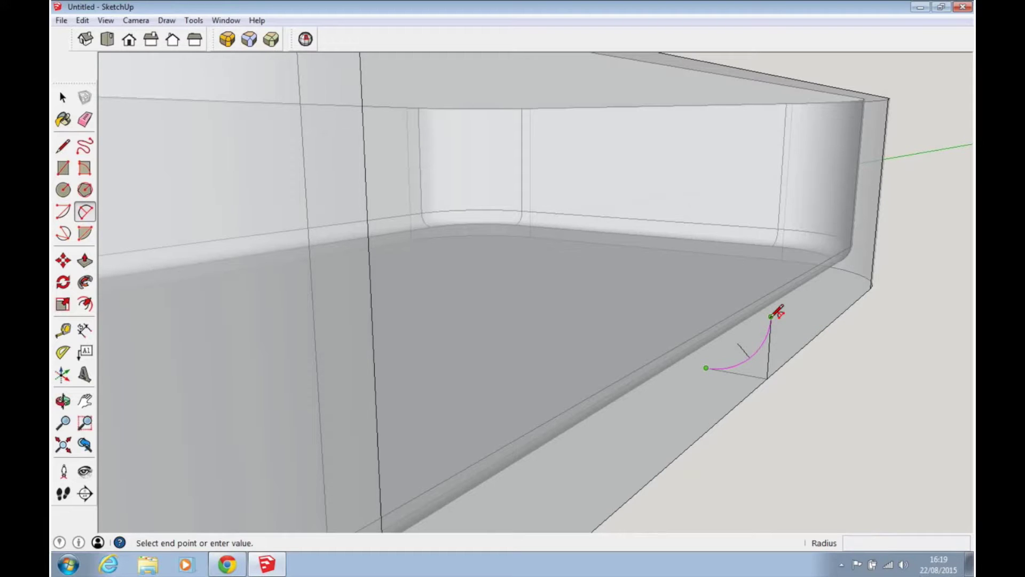
pyautogui.click(773, 315)
pyautogui.click(64, 98)
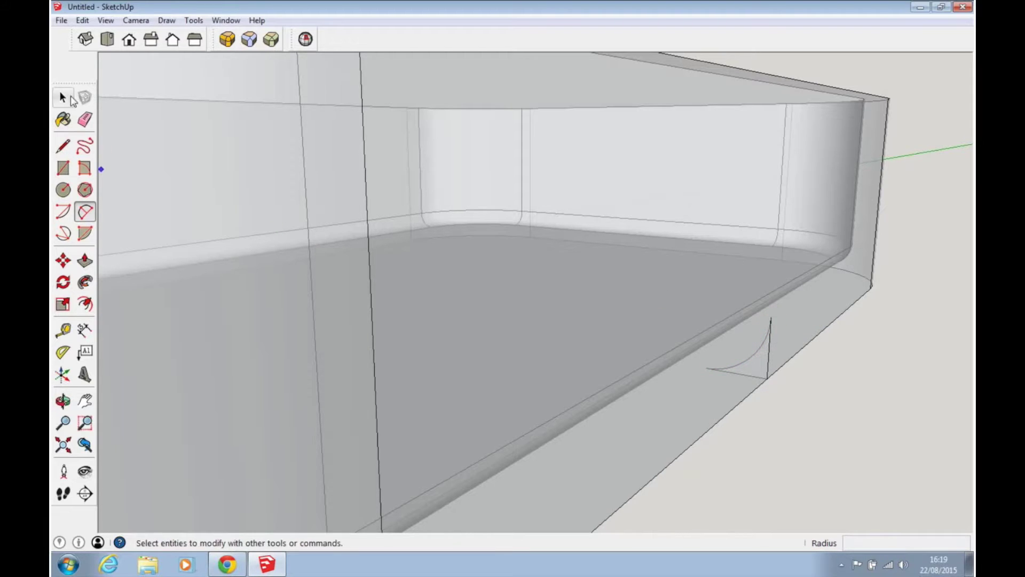
# Step: Turn off the X-ray face style to check the 3300 mm profile lines along the box's outer bottom edge
pyautogui.moveTo(546, 323); pyautogui.dragTo(661, 415, button='middle')
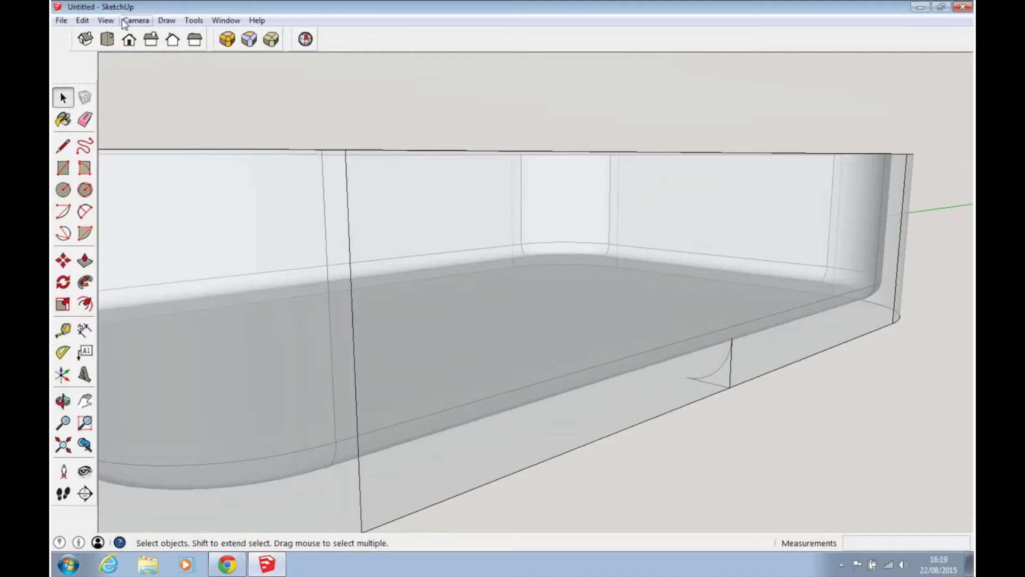
pyautogui.click(106, 21)
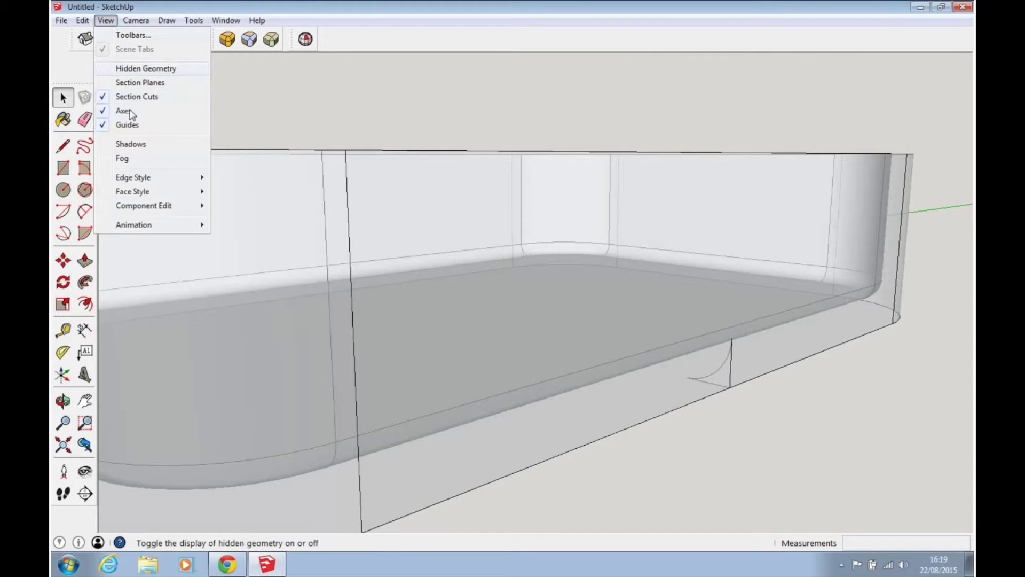
pyautogui.moveTo(164, 193)
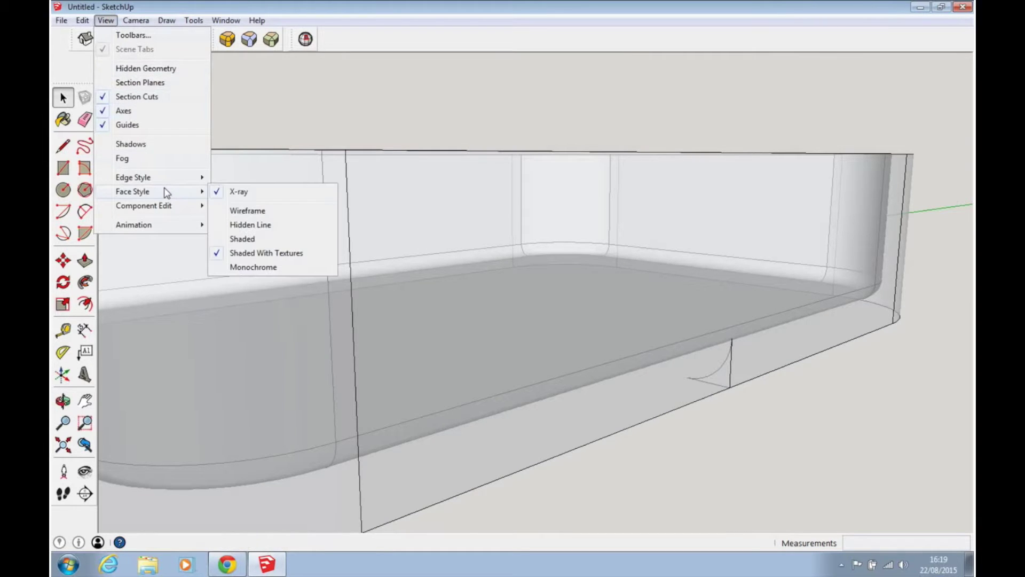
pyautogui.click(231, 194)
pyautogui.moveTo(370, 291); pyautogui.dragTo(402, 239, button='middle')
pyautogui.moveTo(529, 352)
pyautogui.mouseDown(button='middle')
pyautogui.moveTo(491, 259)
pyautogui.moveTo(489, 107)
pyautogui.mouseUp(button='middle')
pyautogui.moveTo(569, 249)
pyautogui.mouseDown(button='middle')
pyautogui.moveTo(613, 325)
pyautogui.moveTo(645, 336)
pyautogui.mouseUp(button='middle')
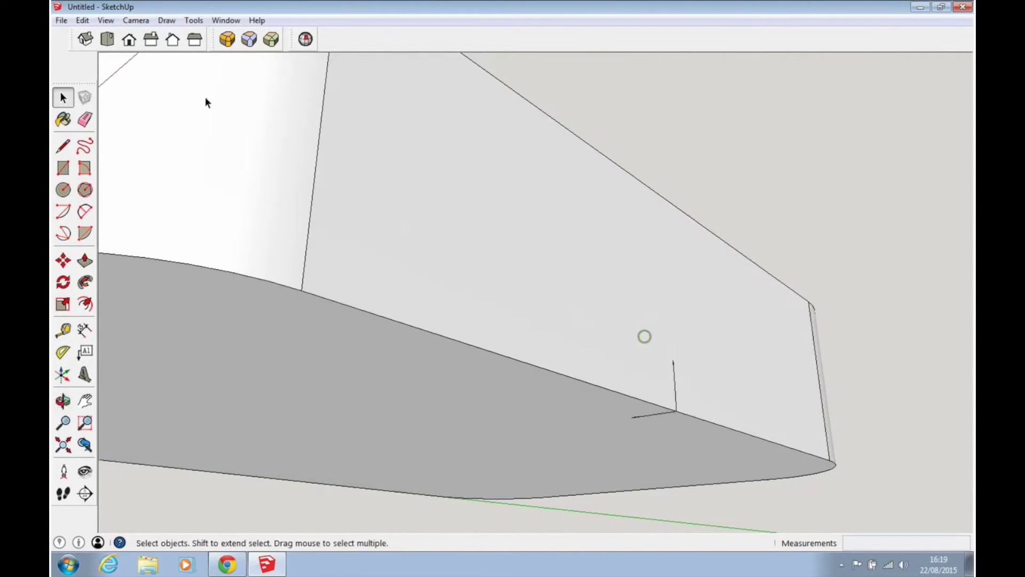
# Step: Turn the X-ray face style back on and examine the arc profile inside the long wall's bottom edge
pyautogui.click(105, 24)
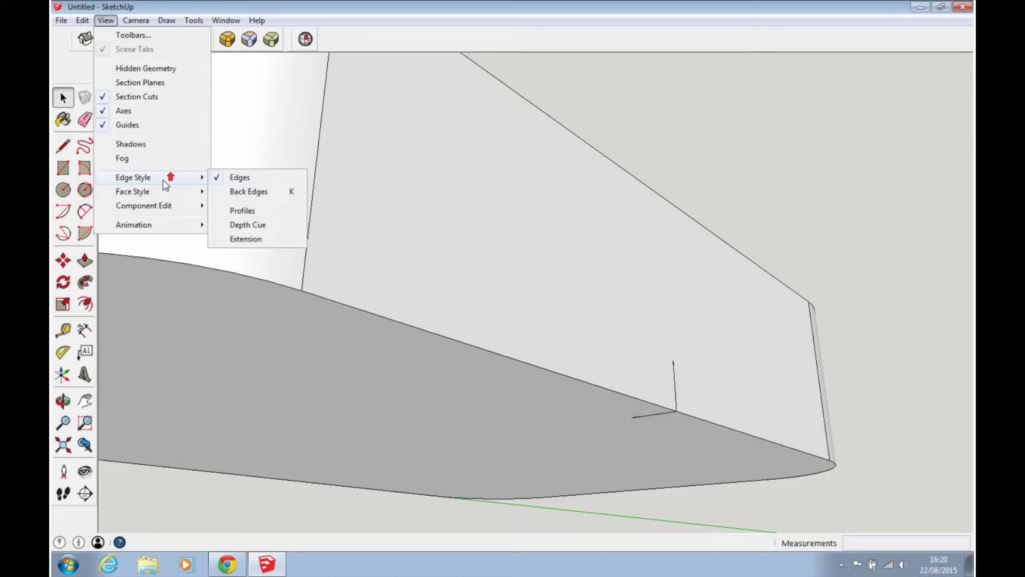
pyautogui.moveTo(165, 194)
pyautogui.click(218, 193)
pyautogui.moveTo(217, 194); pyautogui.dragTo(629, 479, button='middle')
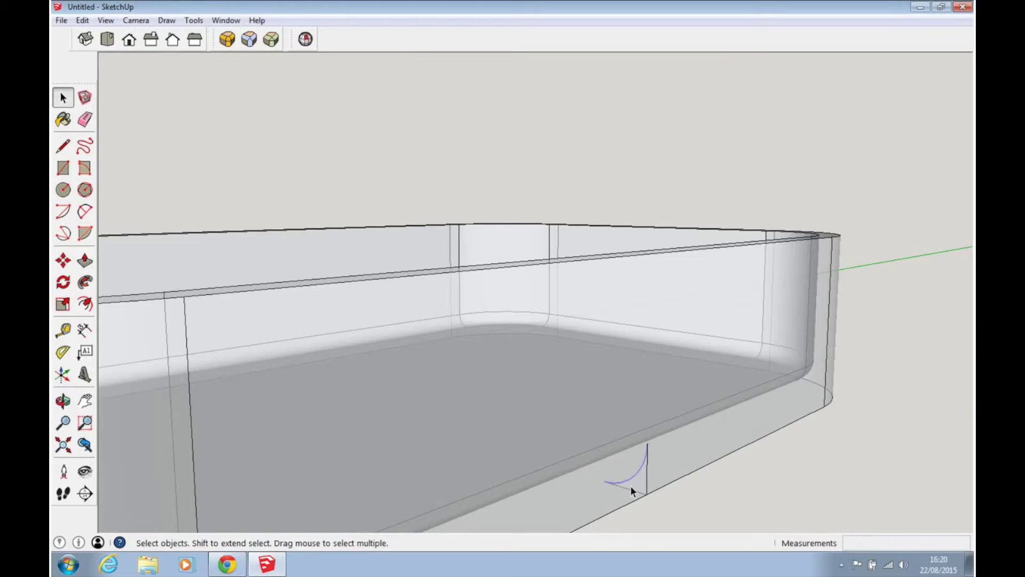
pyautogui.click(632, 485)
pyautogui.moveTo(632, 485); pyautogui.dragTo(661, 472, button='middle')
pyautogui.moveTo(651, 420); pyautogui.dragTo(604, 396)
pyautogui.press('space')
pyautogui.moveTo(613, 399); pyautogui.dragTo(634, 347, button='middle')
pyautogui.click(616, 297)
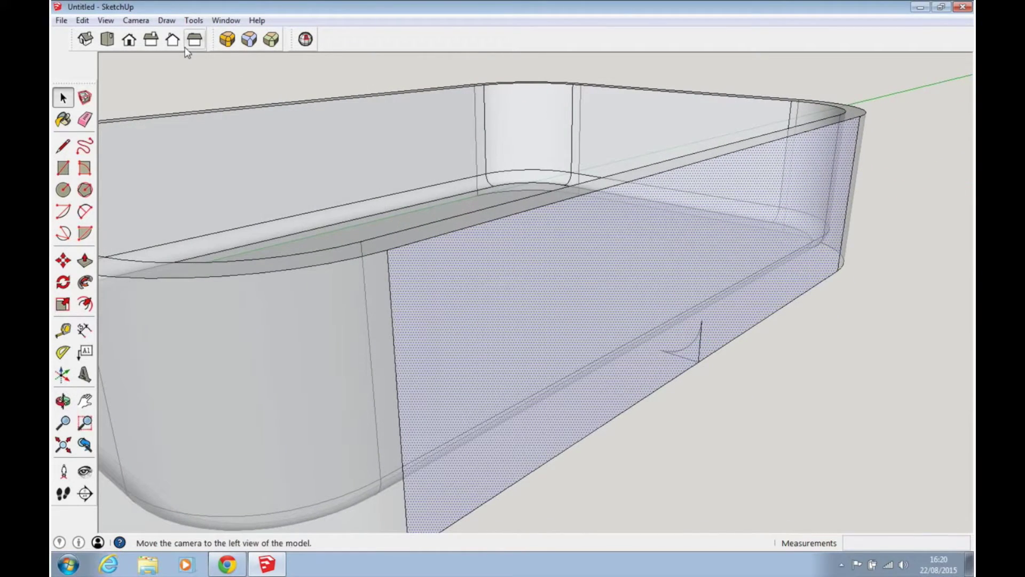
# Step: Turn off the X-ray face style to show the whole box with opaque faces
pyautogui.click(136, 21)
pyautogui.moveTo(106, 20)
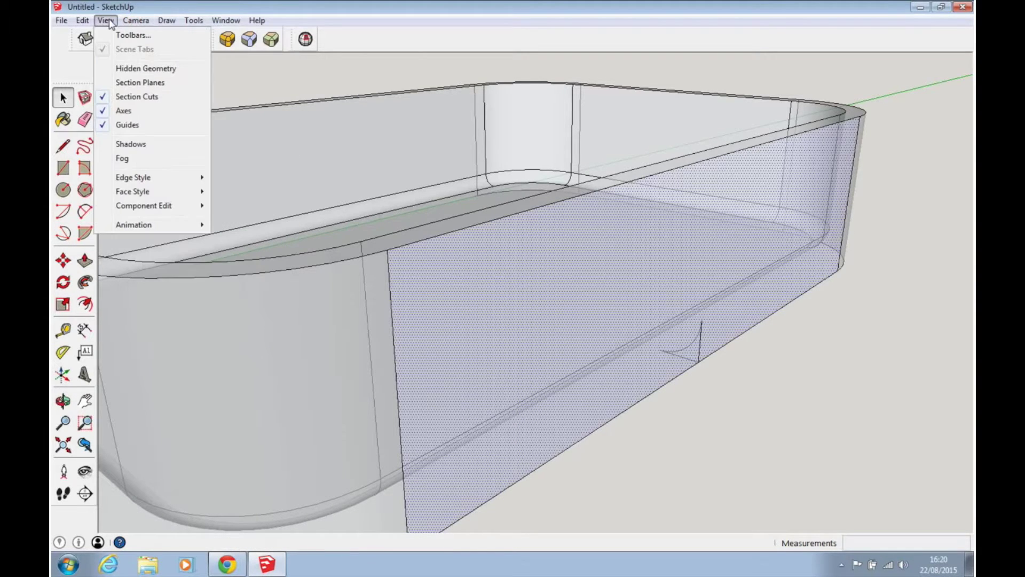
pyautogui.moveTo(142, 182)
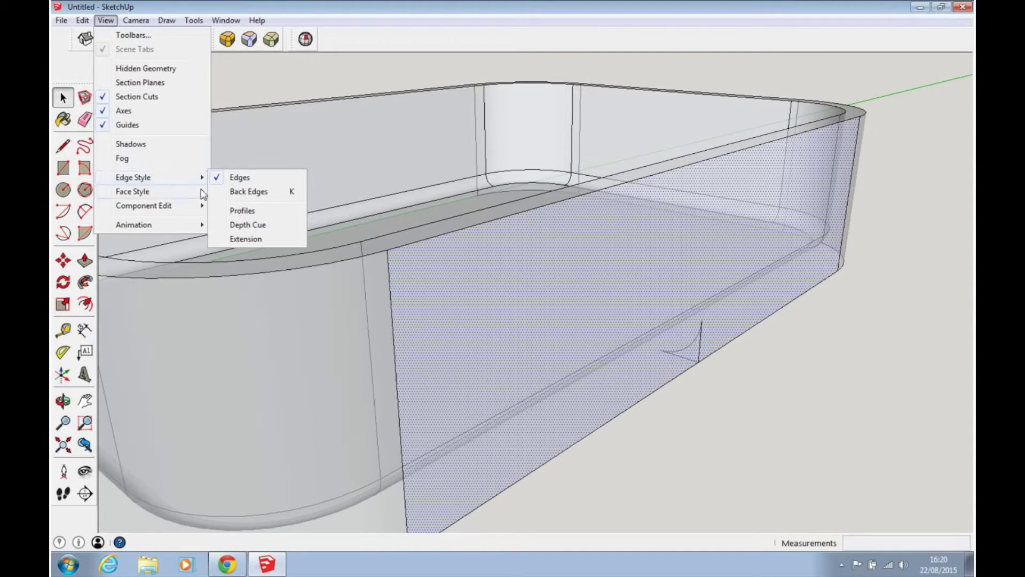
pyautogui.click(230, 192)
pyautogui.moveTo(458, 301); pyautogui.dragTo(543, 378, button='middle')
pyautogui.scroll(-4, 722, 274)
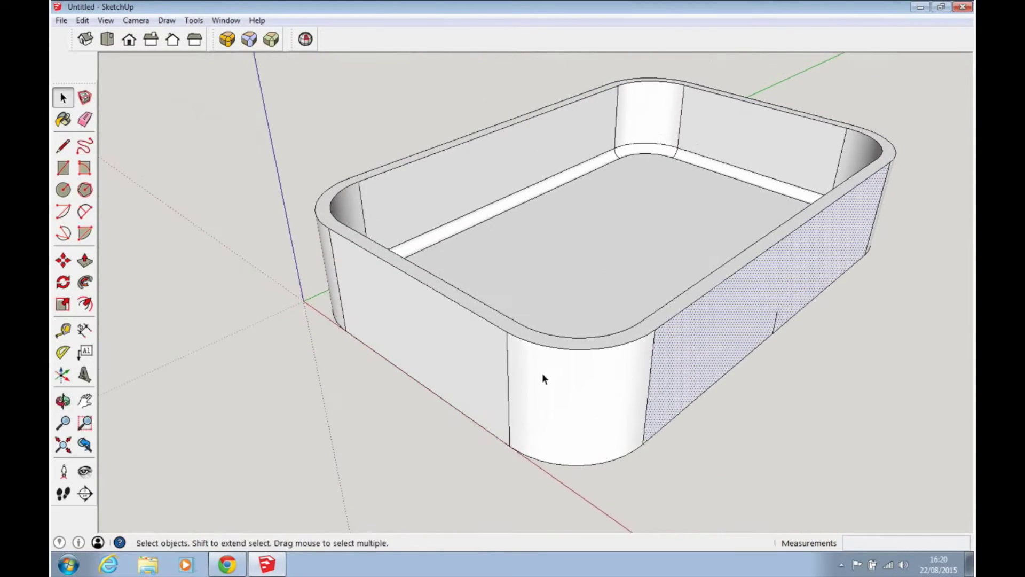
# Step: Place a section plane on the short end wall and move it about 36358 mm along the box's length
pyautogui.click(94, 493)
pyautogui.click(406, 331)
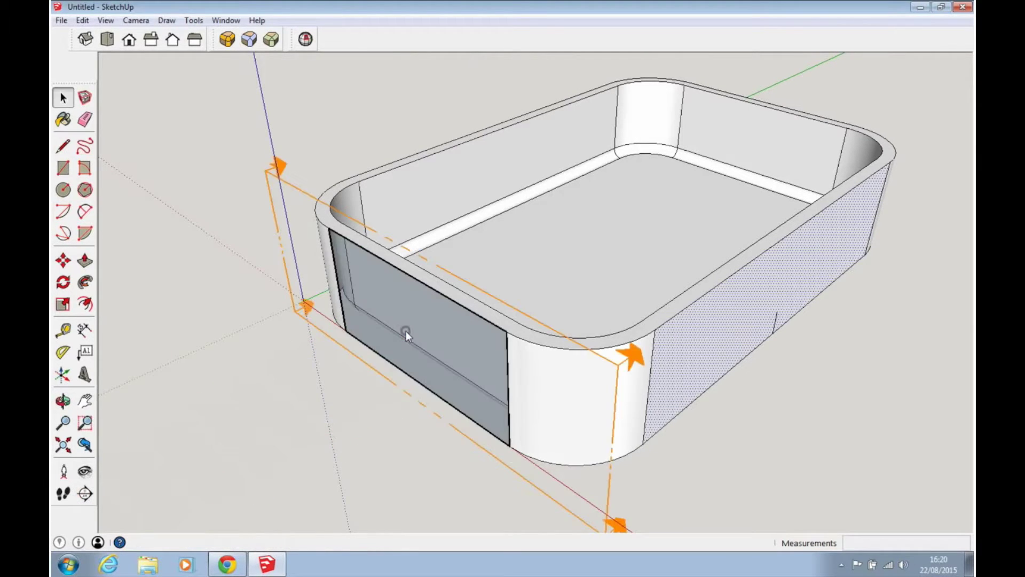
pyautogui.click(62, 261)
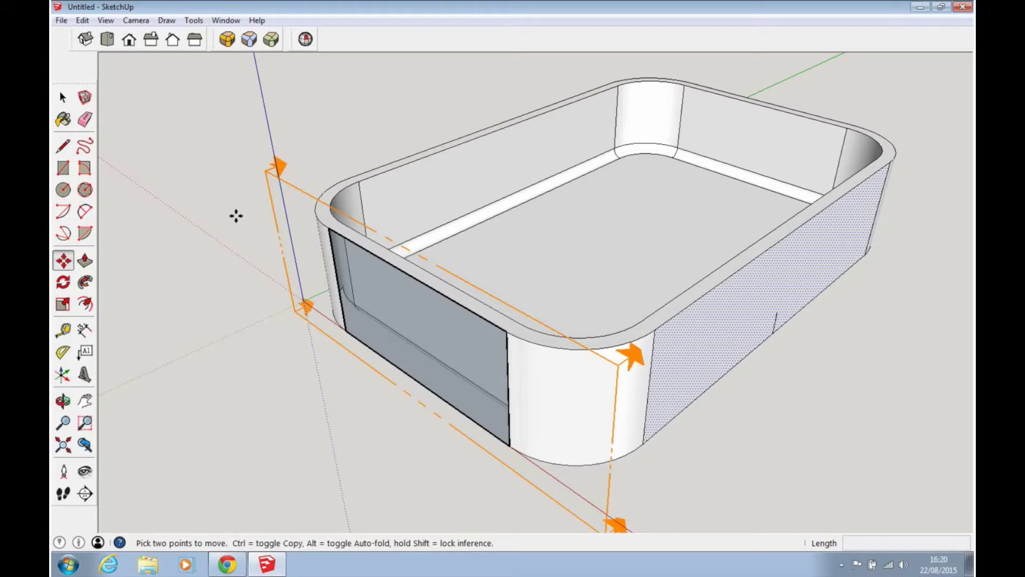
pyautogui.click(63, 98)
pyautogui.click(291, 187)
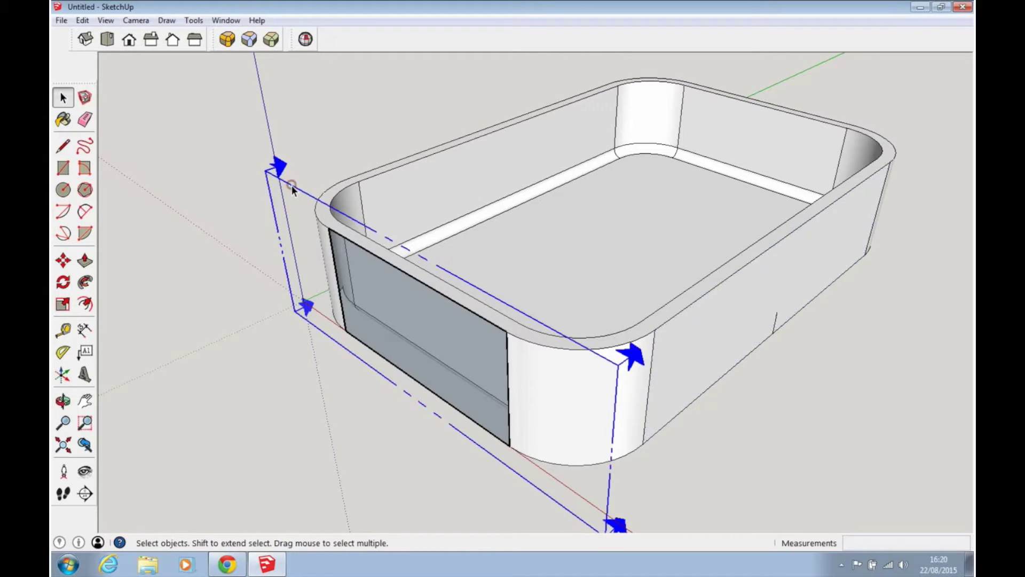
pyautogui.click(63, 261)
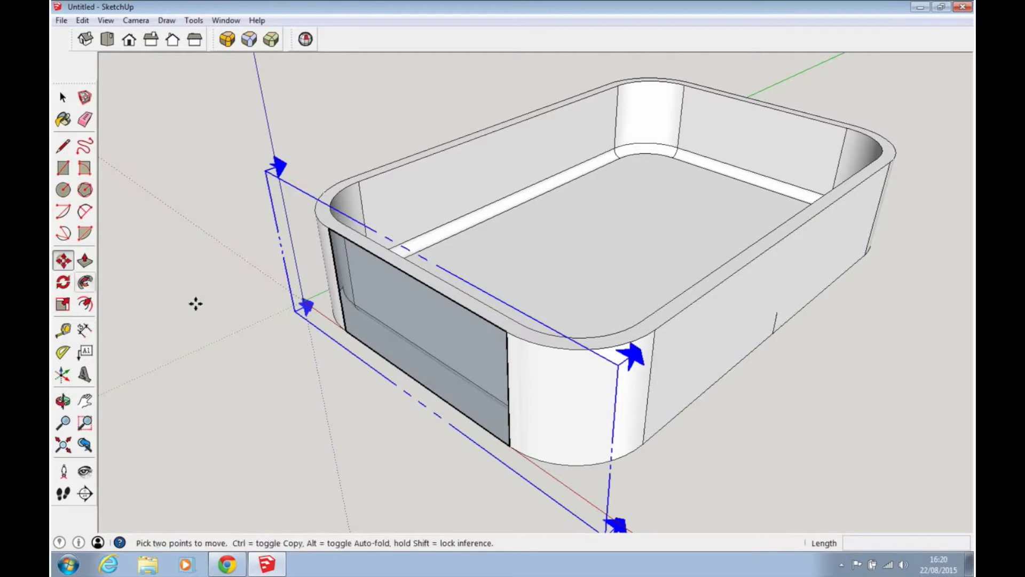
pyautogui.click(616, 363)
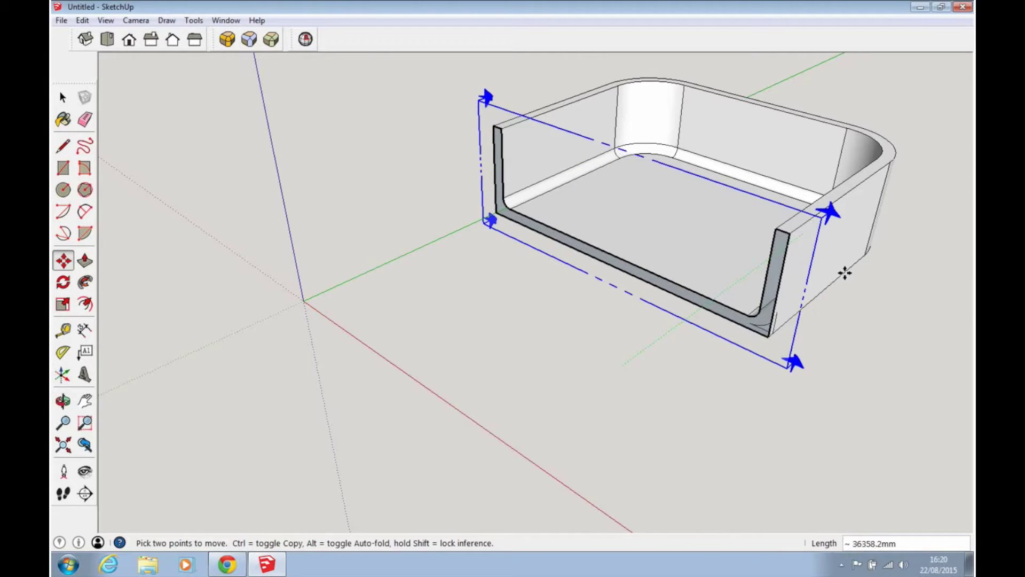
pyautogui.click(844, 273)
# Step: Sweep the 3300 mm corner profile around the perimeter of the underside face with Follow Me to round the outer bottom edge
pyautogui.click(58, 99)
pyautogui.moveTo(320, 270); pyautogui.dragTo(666, 361, button='middle')
pyautogui.scroll(5, 670, 326)
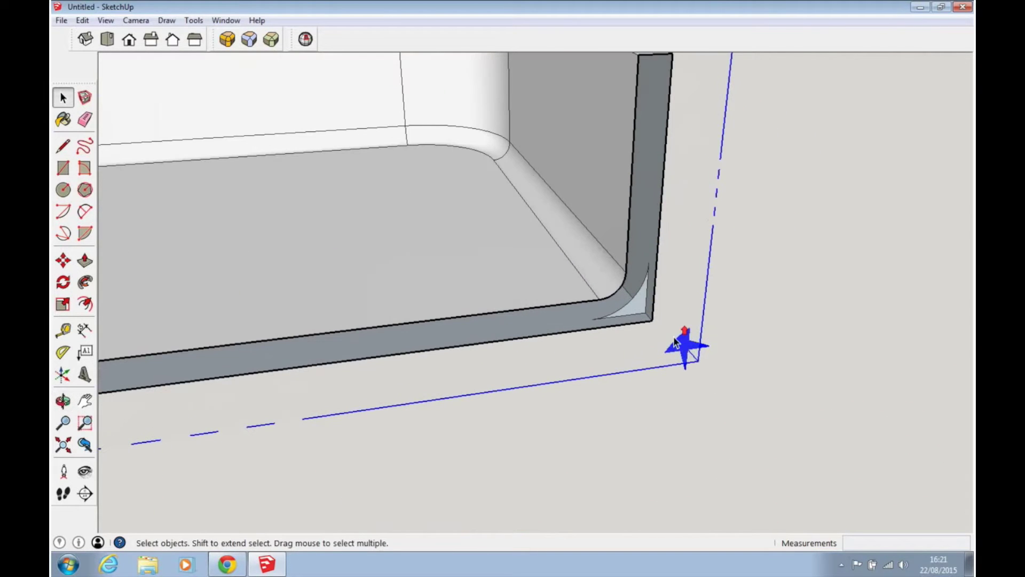
pyautogui.moveTo(599, 309); pyautogui.dragTo(276, 282, button='middle')
pyautogui.moveTo(482, 281); pyautogui.dragTo(414, 175, button='middle')
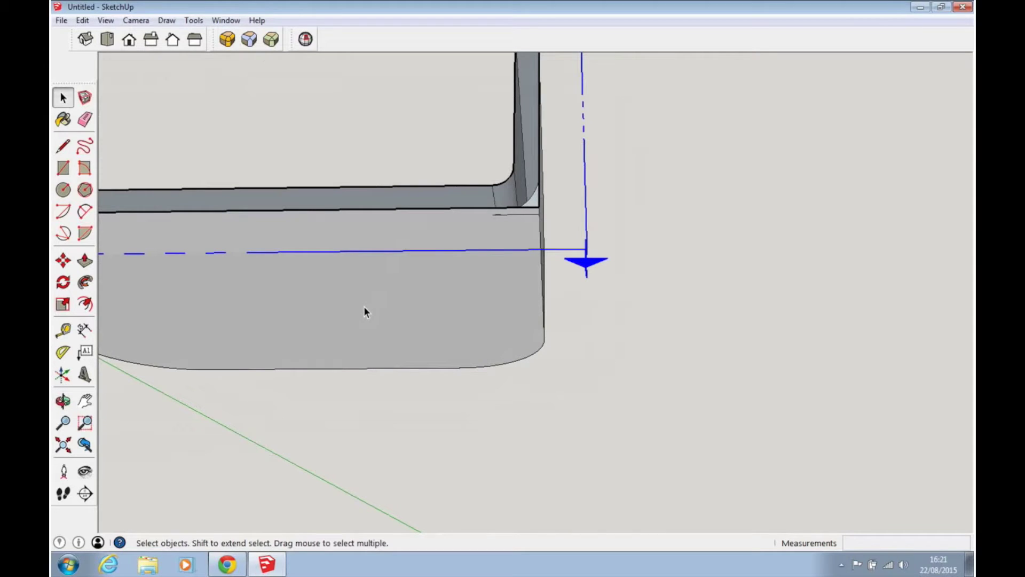
pyautogui.click(371, 292)
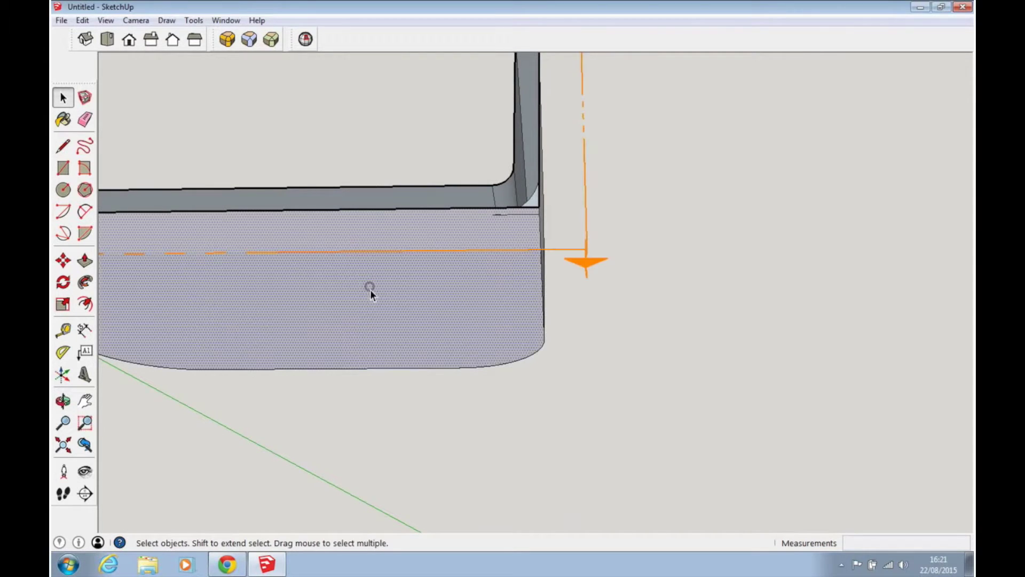
pyautogui.moveTo(422, 288); pyautogui.dragTo(447, 405, button='middle')
pyautogui.moveTo(332, 339); pyautogui.dragTo(470, 224, button='middle')
pyautogui.scroll(-3, 393, 206)
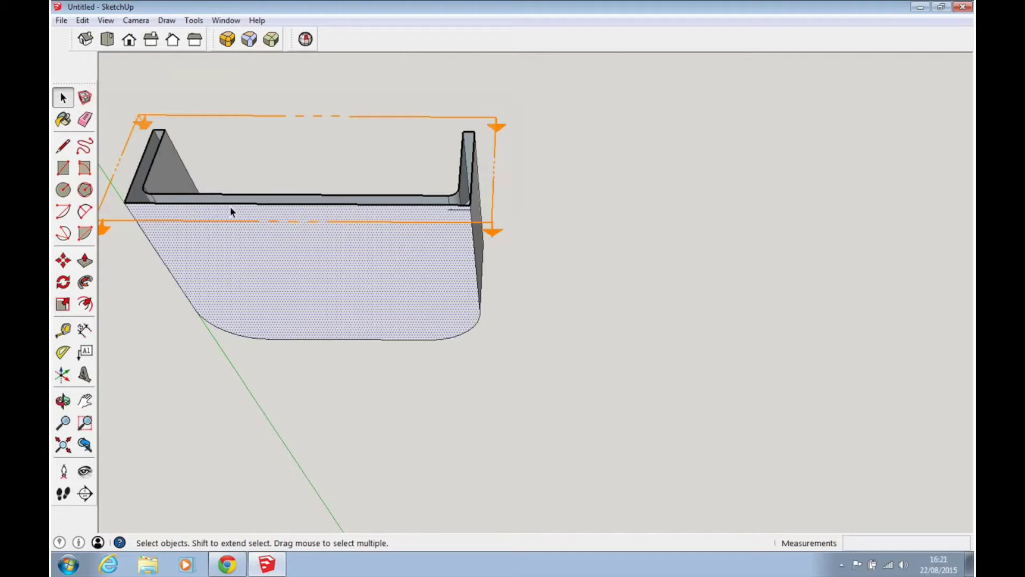
pyautogui.moveTo(368, 148); pyautogui.dragTo(532, 366, button='middle')
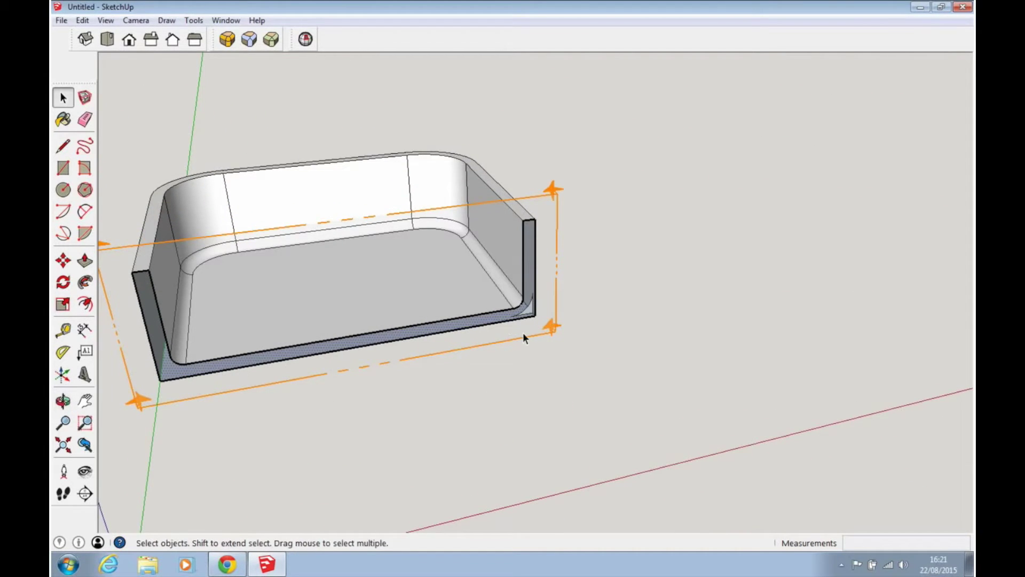
pyautogui.click(84, 282)
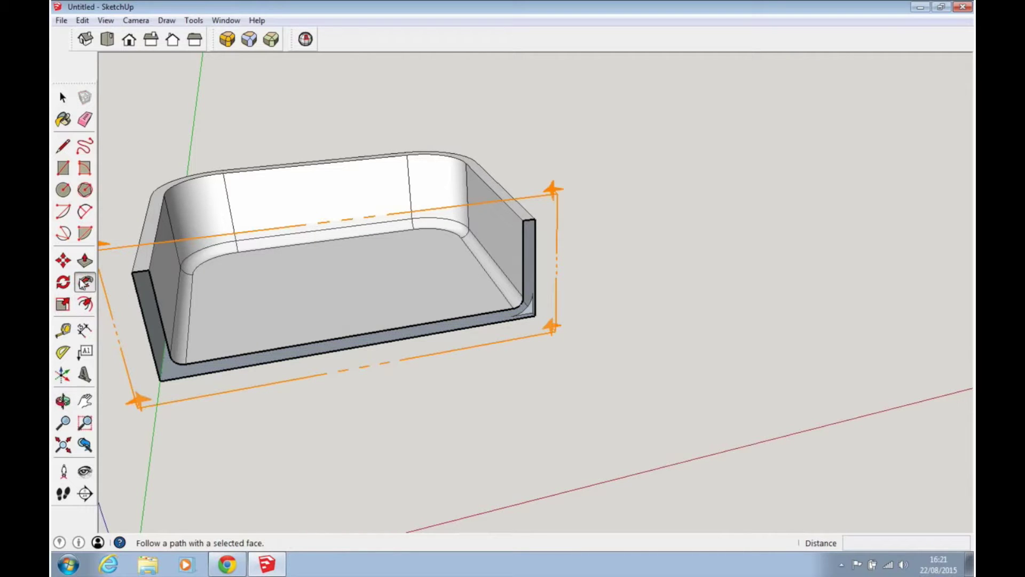
pyautogui.keyDown('shift'); pyautogui.moveTo(486, 377); pyautogui.dragTo(360, 373, button='middle'); pyautogui.keyUp('shift')
pyautogui.scroll(5, 422, 348)
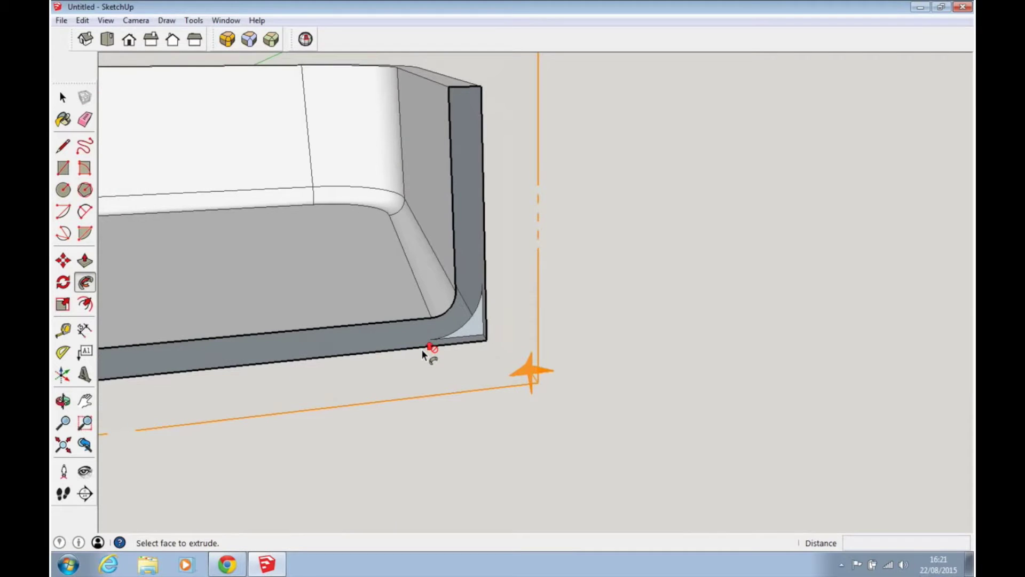
pyautogui.click(472, 326)
pyautogui.moveTo(472, 334); pyautogui.dragTo(203, 261, button='middle')
pyautogui.moveTo(588, 332); pyautogui.dragTo(381, 383, button='middle')
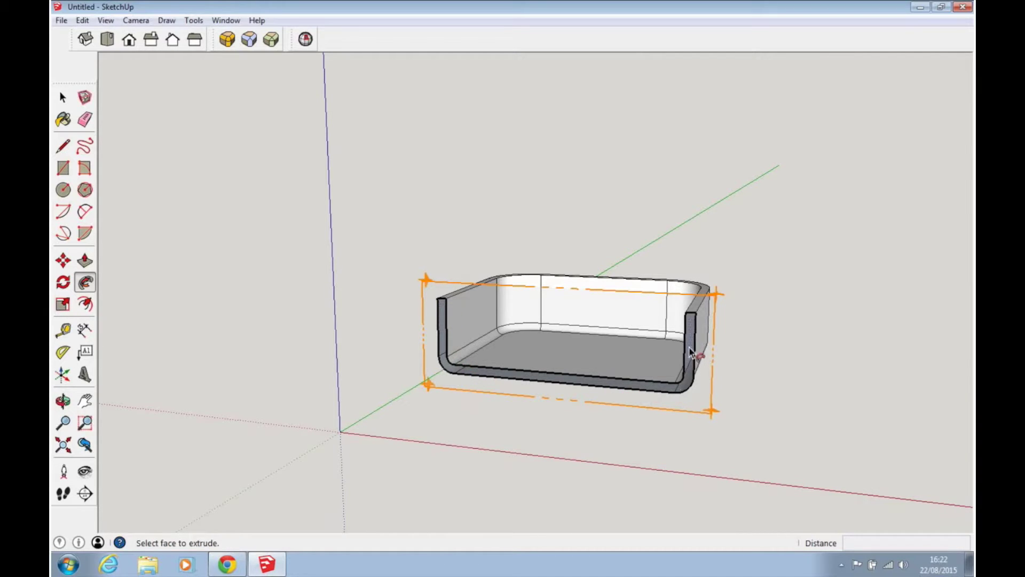
pyautogui.moveTo(425, 291); pyautogui.dragTo(380, 346, button='middle')
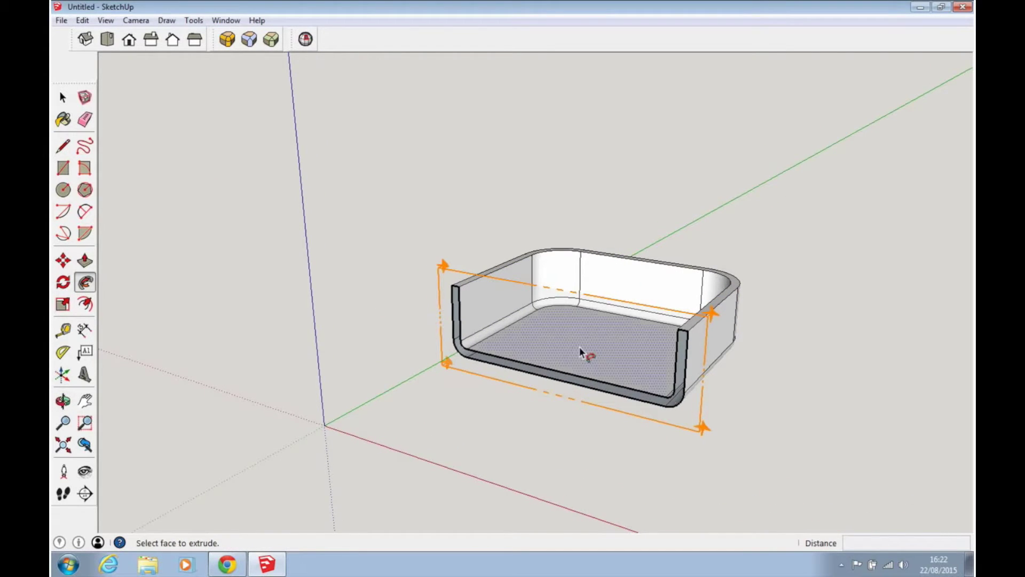
# Step: Turn off the display of section planes and section cuts to show the complete box
pyautogui.click(63, 97)
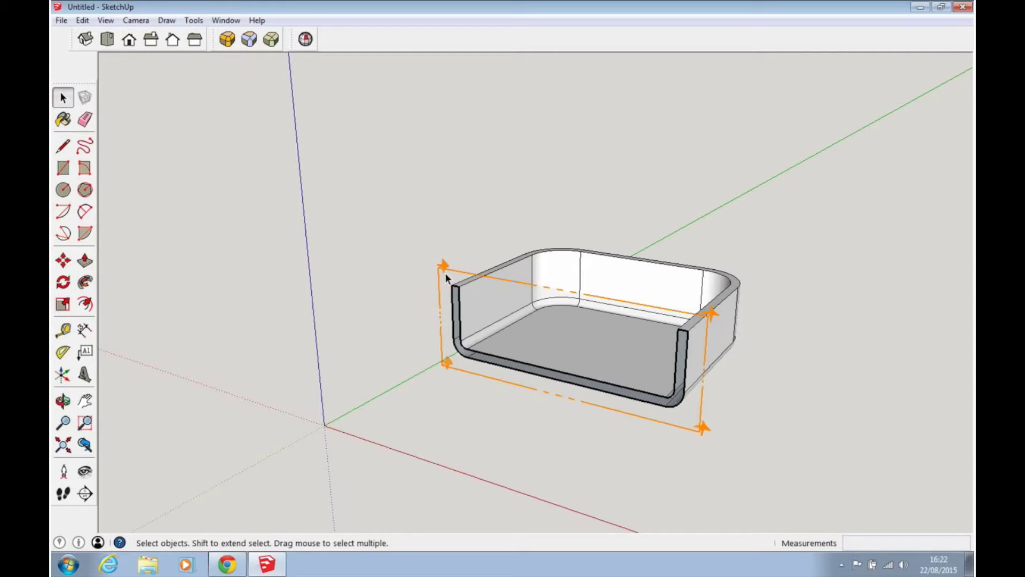
pyautogui.click(97, 22)
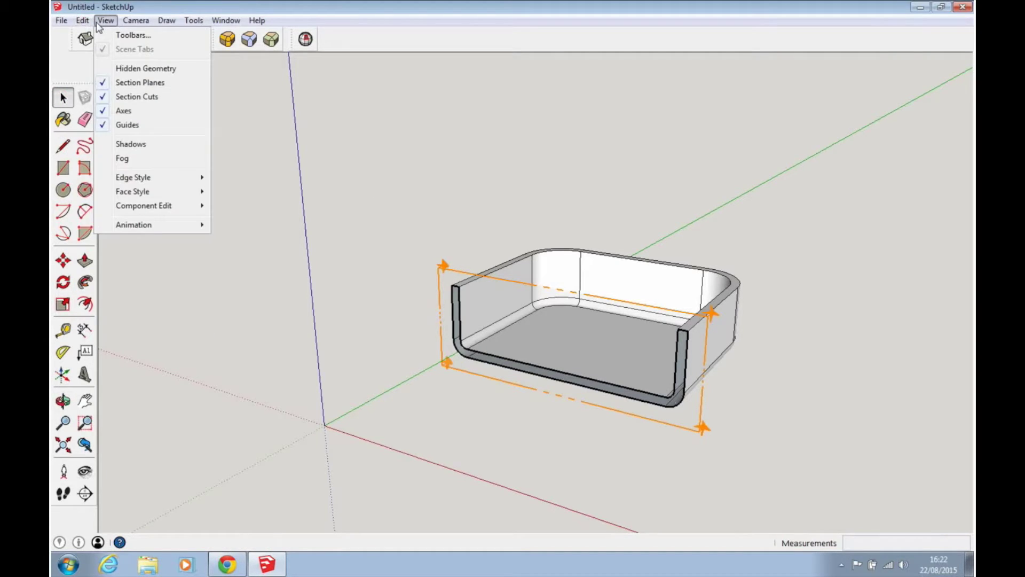
pyautogui.click(117, 82)
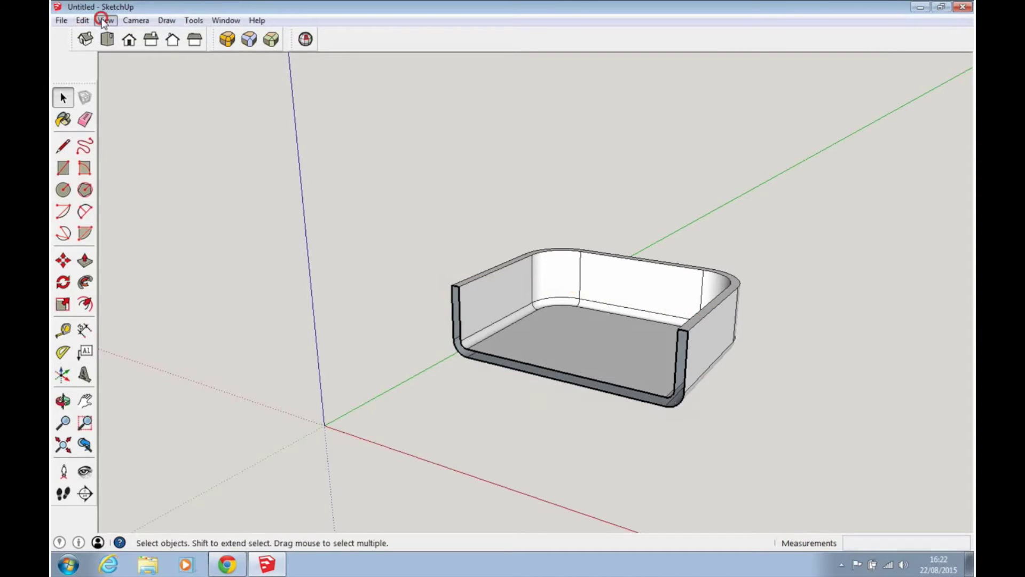
pyautogui.click(102, 21)
pyautogui.click(121, 97)
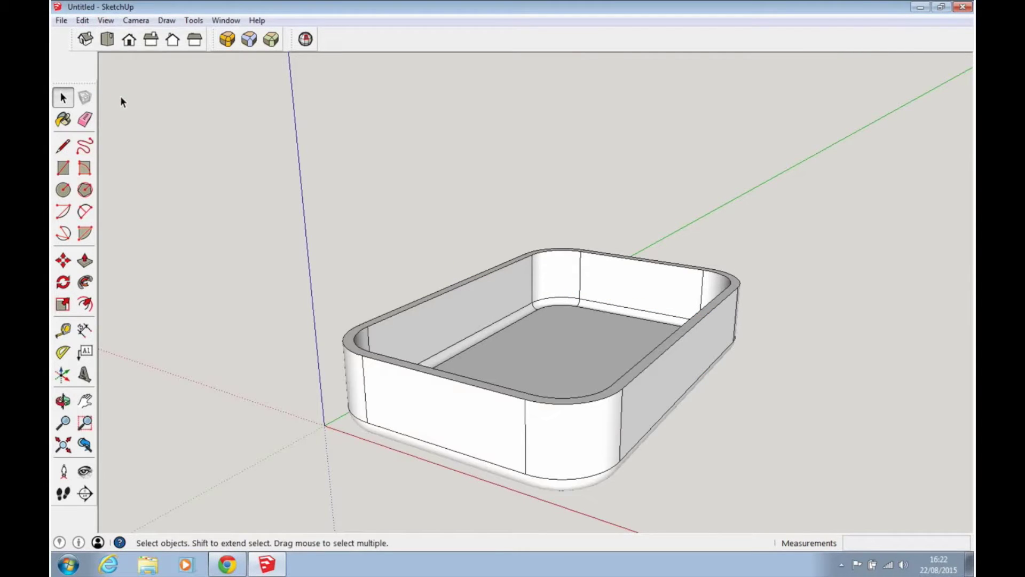
pyautogui.moveTo(486, 293); pyautogui.dragTo(354, 338, button='middle')
pyautogui.moveTo(588, 380); pyautogui.dragTo(179, 353, button='middle')
pyautogui.moveTo(440, 393); pyautogui.dragTo(524, 419, button='middle')
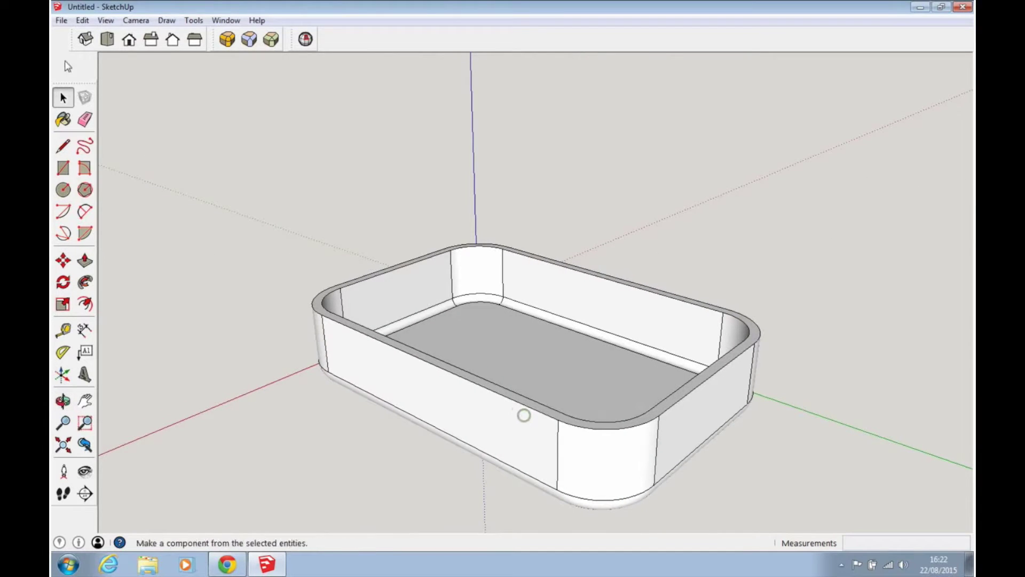
# Step: Turn on the X-ray face style and examine the box's inner cove and rounded outer bottom edge from several sides
pyautogui.click(136, 21)
pyautogui.moveTo(113, 23)
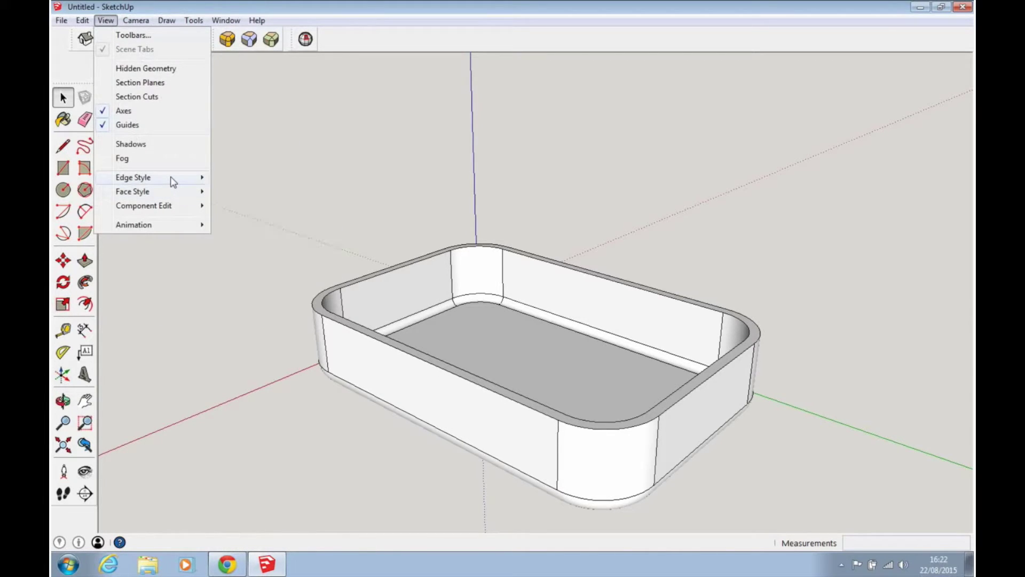
pyautogui.moveTo(172, 192)
pyautogui.click(242, 192)
pyautogui.moveTo(555, 338); pyautogui.dragTo(736, 300, button='middle')
pyautogui.moveTo(444, 368); pyautogui.dragTo(794, 437, button='middle')
pyautogui.moveTo(411, 389); pyautogui.dragTo(286, 393, button='middle')
pyautogui.moveTo(580, 339); pyautogui.dragTo(588, 283, button='middle')
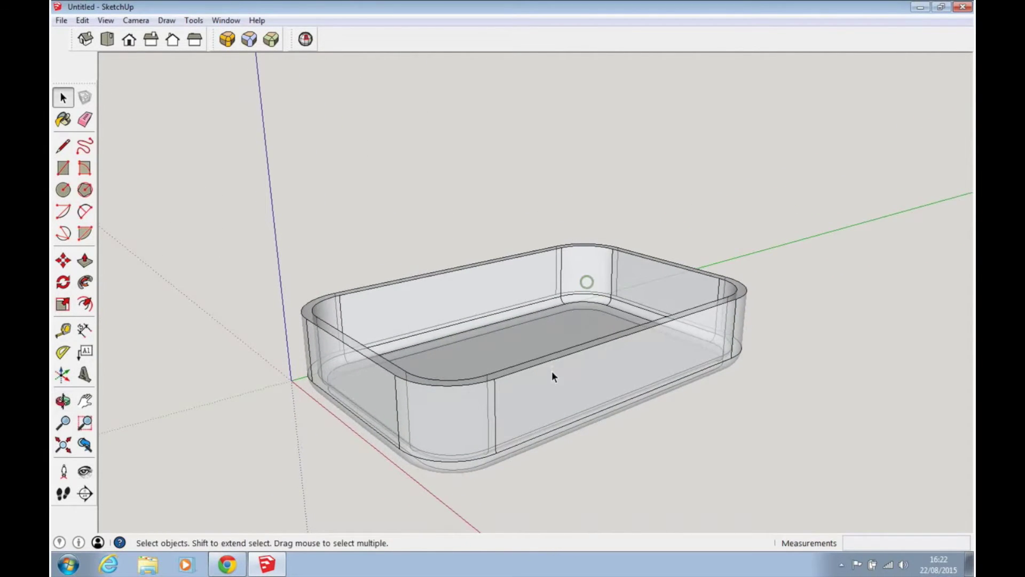
pyautogui.moveTo(574, 386); pyautogui.dragTo(570, 355, button='middle')
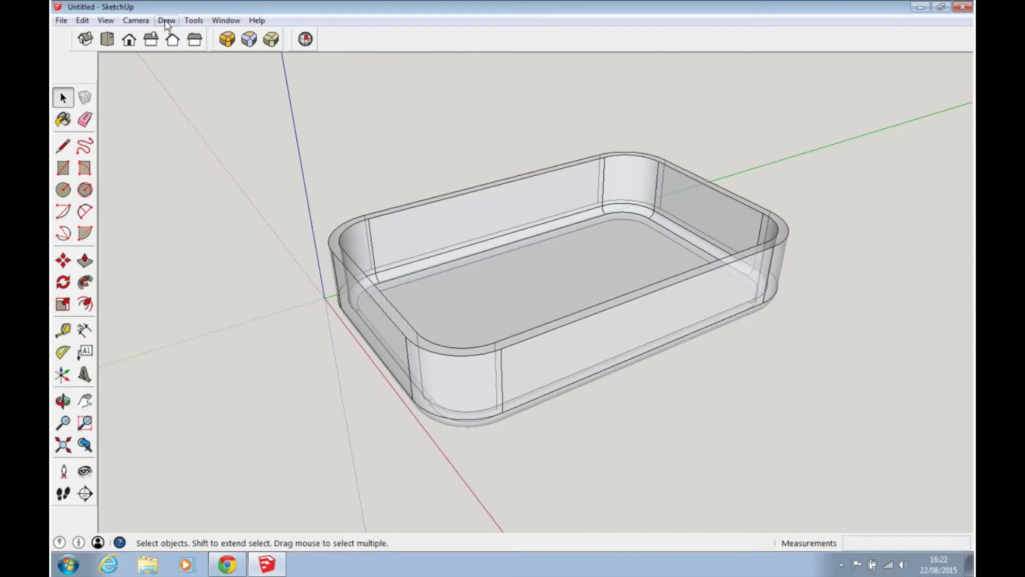
# Step: Return the box to opaque faces by turning off X-ray, and select its inner floor face
pyautogui.click(107, 20)
pyautogui.moveTo(155, 193)
pyautogui.click(230, 191)
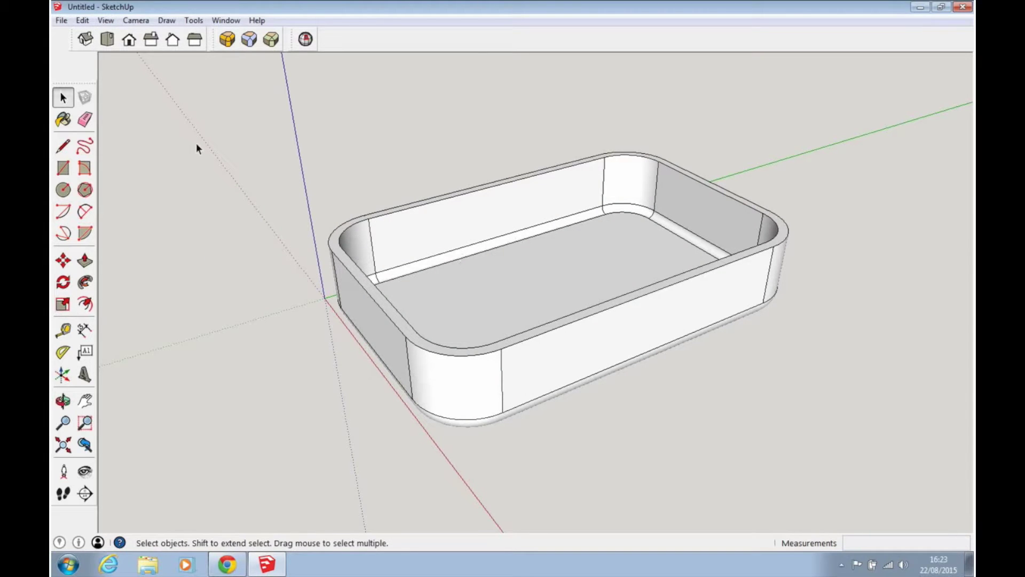
pyautogui.scroll(-5, 425, 283)
pyautogui.moveTo(434, 291); pyautogui.dragTo(519, 262, button='middle')
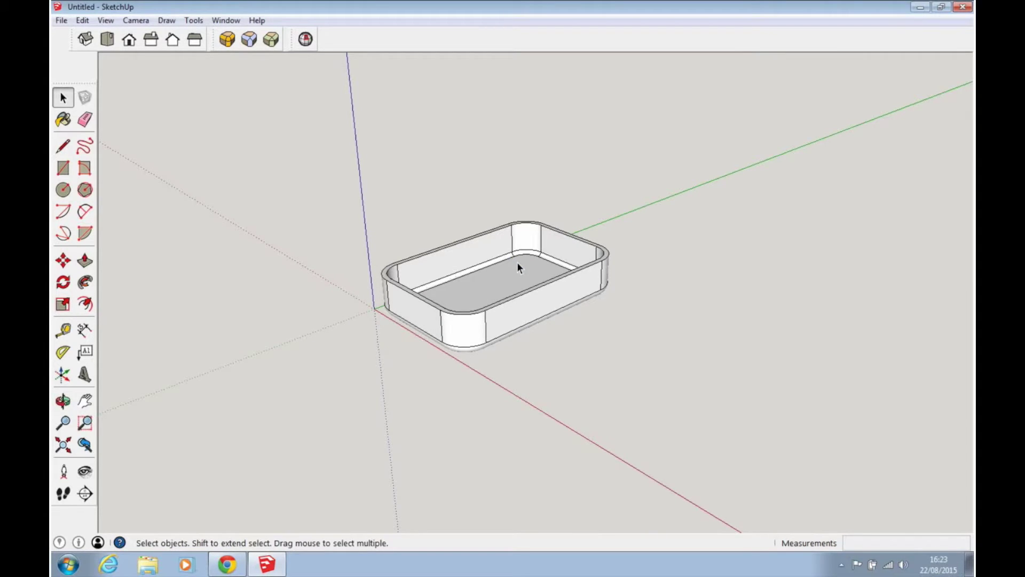
pyautogui.moveTo(492, 284); pyautogui.dragTo(550, 302, button='middle')
pyautogui.click(491, 300)
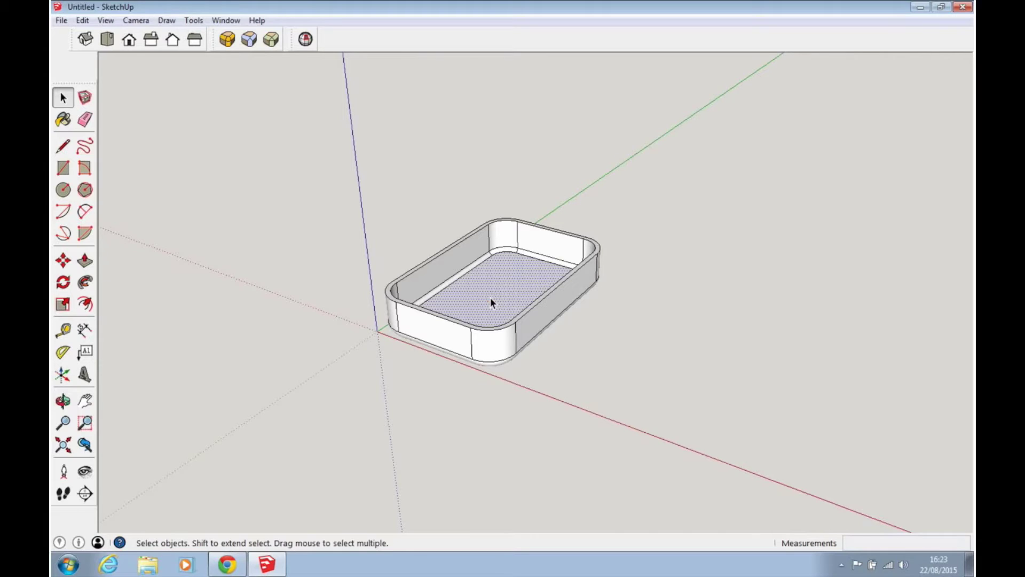
# Step: Copy the entire rounded box about 66891 mm along the red axis, beside the original, and clear the selection
pyautogui.tripleClick(491, 299)
pyautogui.moveTo(449, 286); pyautogui.dragTo(413, 328, button='middle')
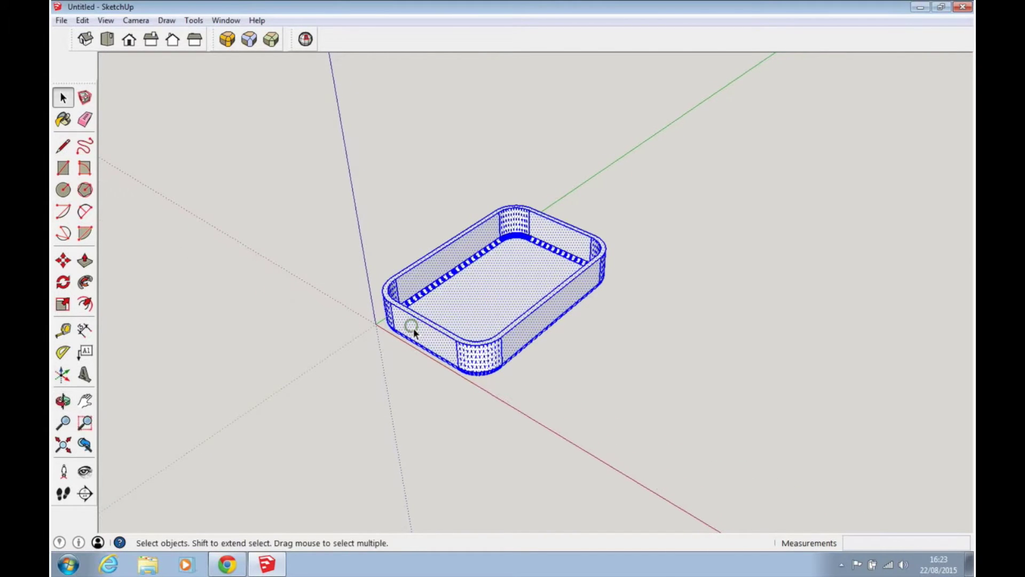
pyautogui.click(63, 261)
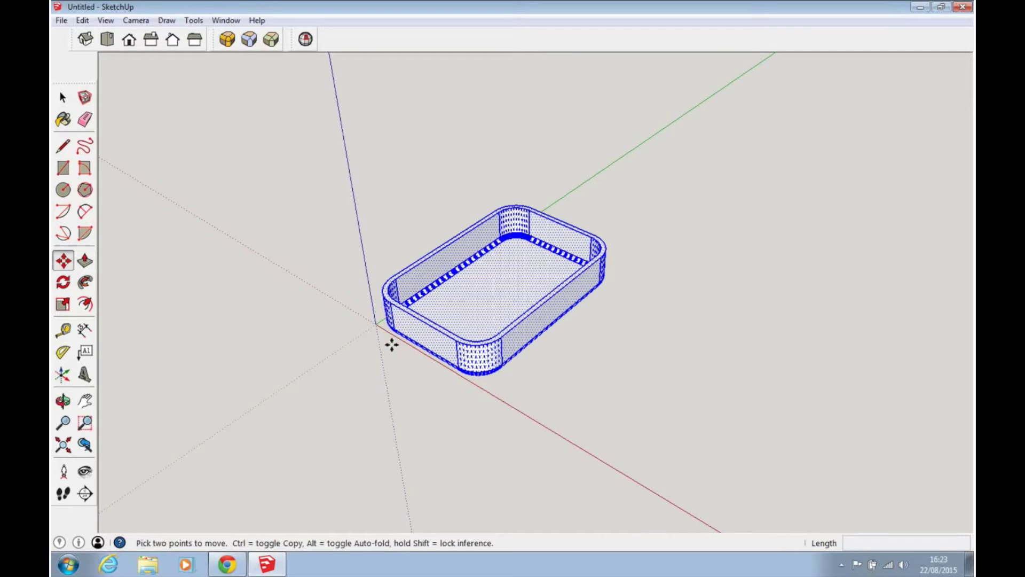
pyautogui.scroll(2, 383, 324)
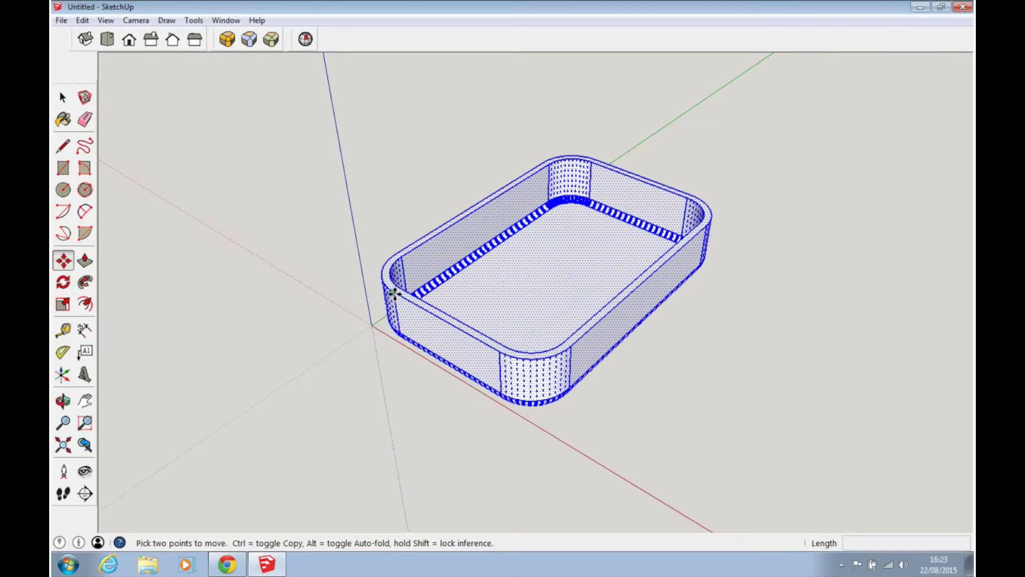
pyautogui.moveTo(399, 316); pyautogui.dragTo(345, 348, button='middle')
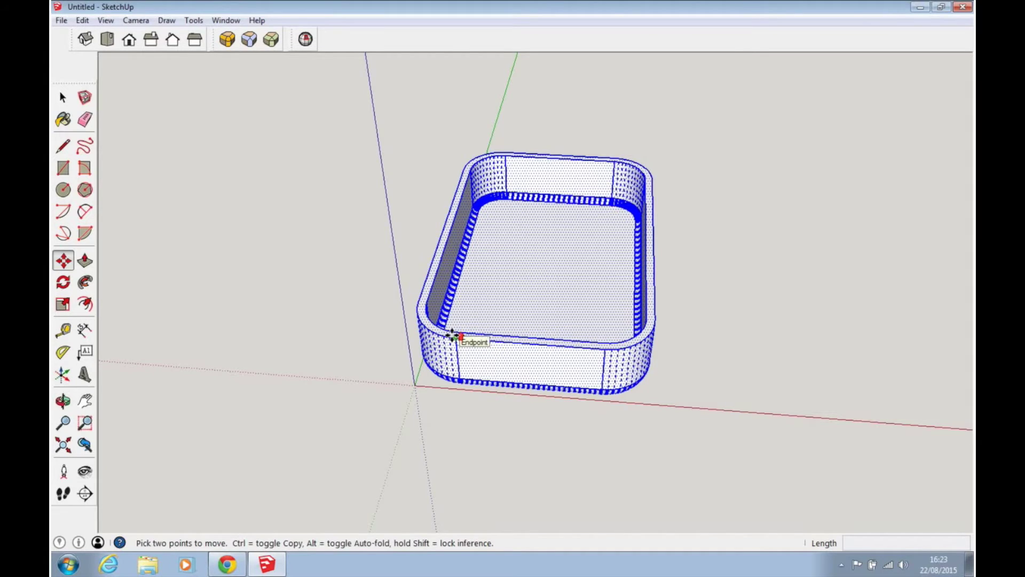
pyautogui.scroll(3, 453, 335)
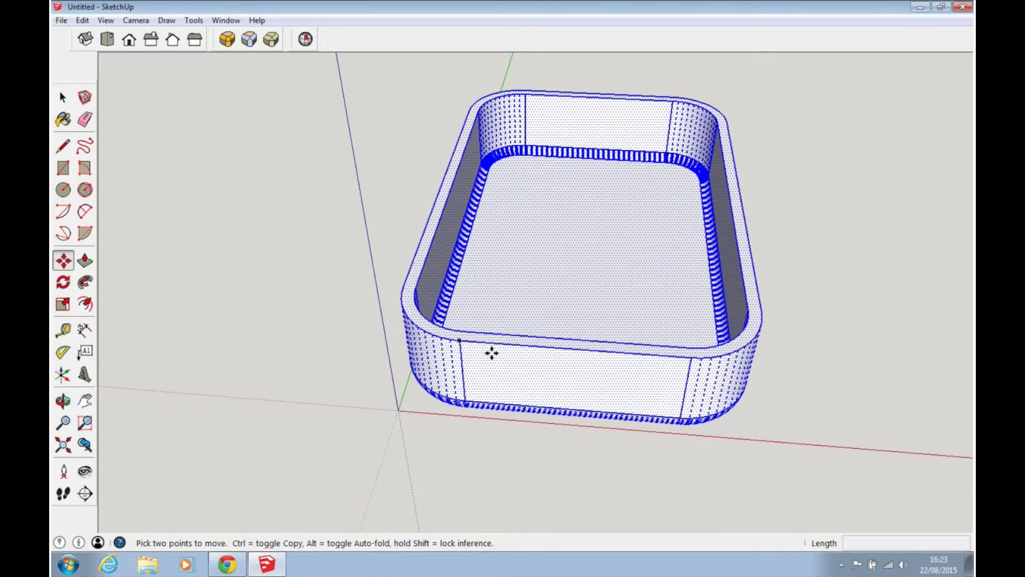
pyautogui.click(459, 340)
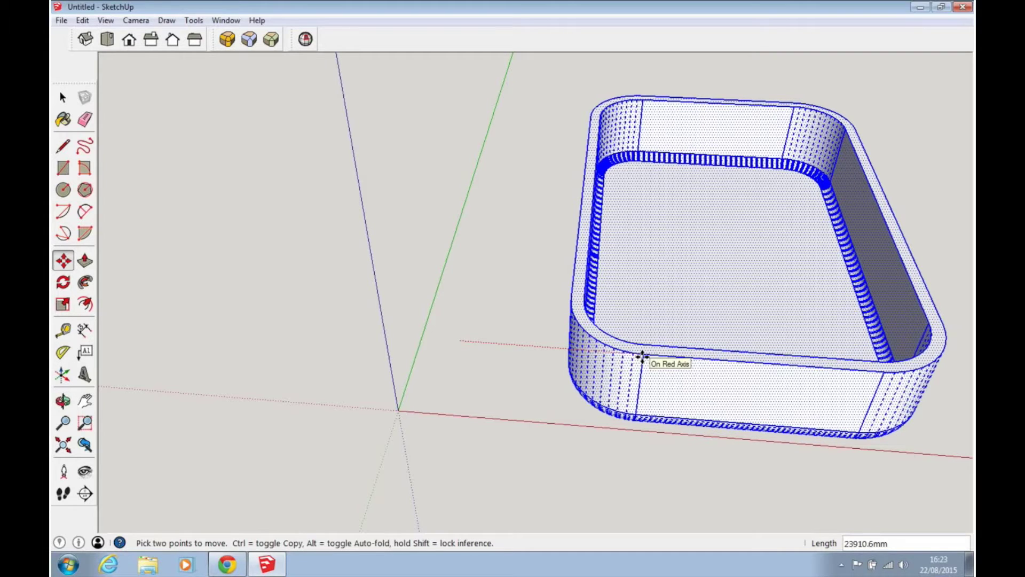
pyautogui.press('ctrl')
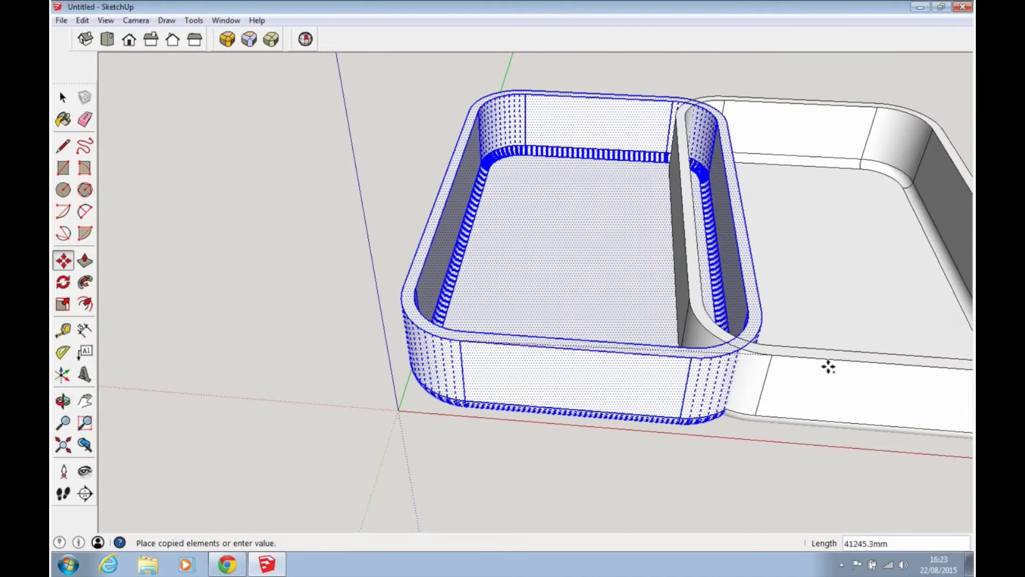
pyautogui.press('Escape')
pyautogui.keyDown('shift'); pyautogui.moveTo(806, 359); pyautogui.dragTo(588, 331, button='middle'); pyautogui.keyUp('shift')
pyautogui.keyDown('shift'); pyautogui.moveTo(723, 343); pyautogui.dragTo(680, 338, button='middle'); pyautogui.keyUp('shift')
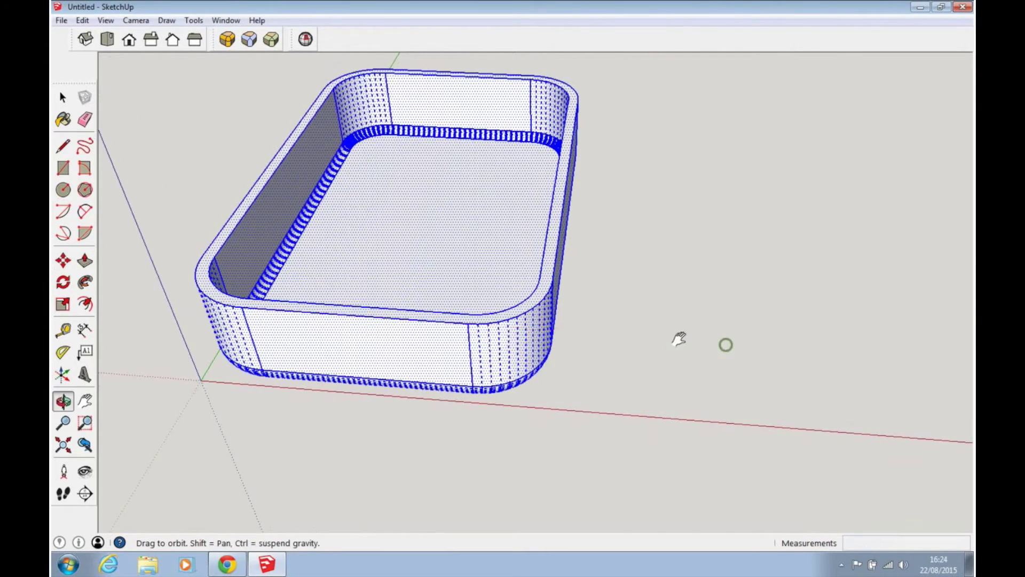
pyautogui.scroll(1, 618, 336)
pyautogui.scroll(-4, 625, 338)
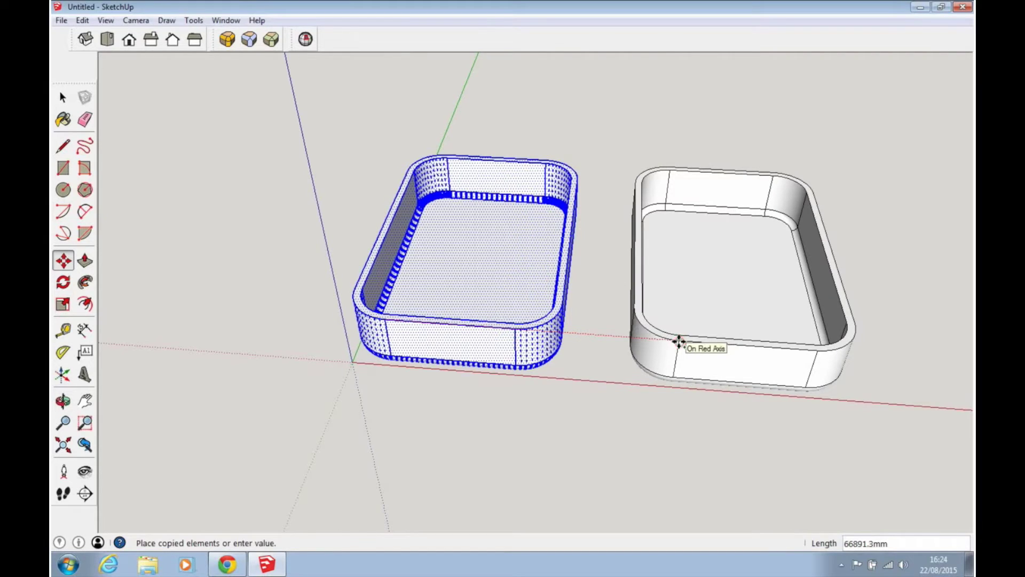
pyautogui.click(680, 342)
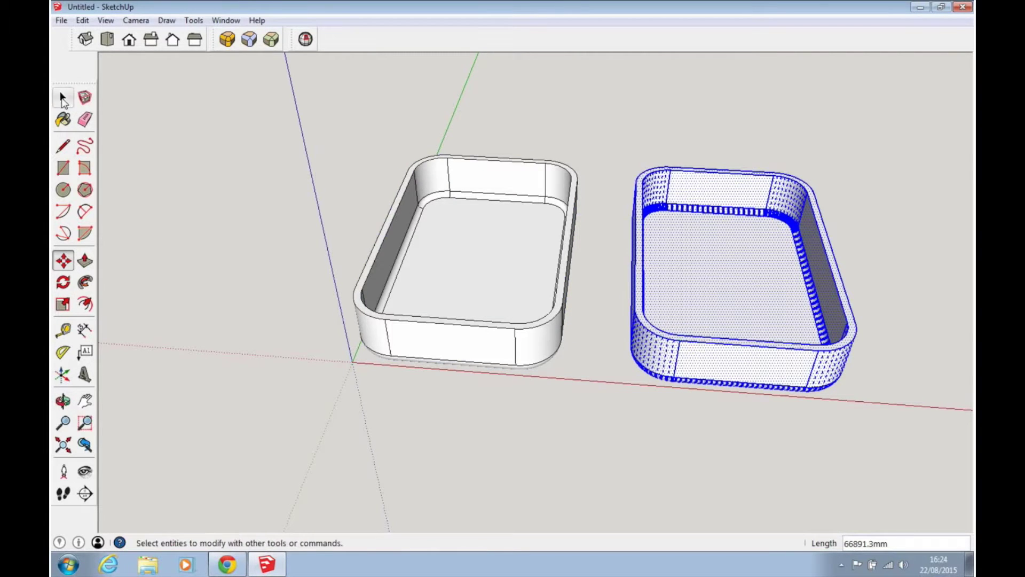
pyautogui.click(62, 98)
pyautogui.click(508, 405)
# Step: Measure the copied box's height from its top rim to its underside with the Tape Measure
pyautogui.moveTo(749, 434); pyautogui.dragTo(520, 370, button='middle')
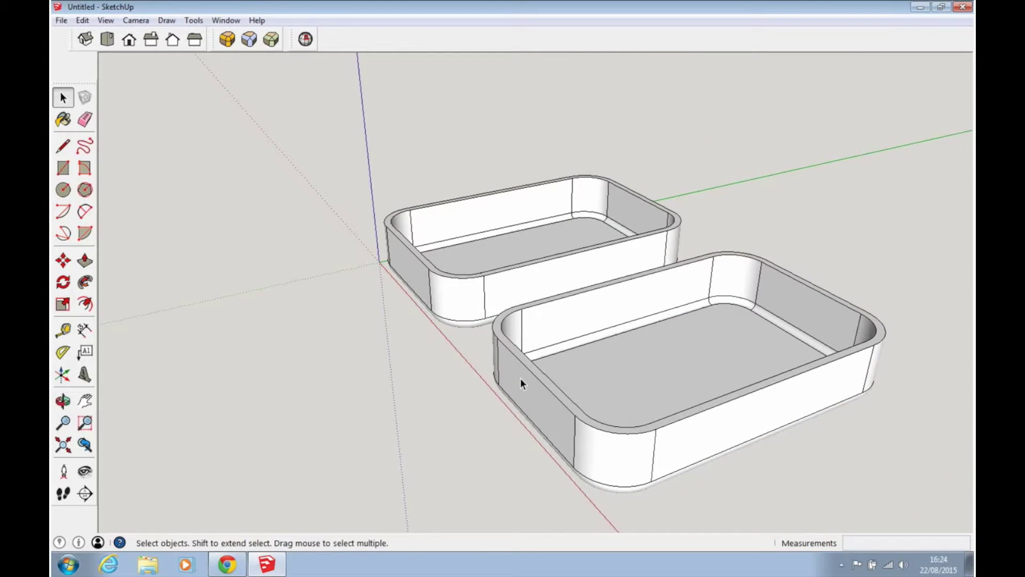
pyautogui.moveTo(535, 386); pyautogui.dragTo(487, 336, button='middle')
pyautogui.press('space')
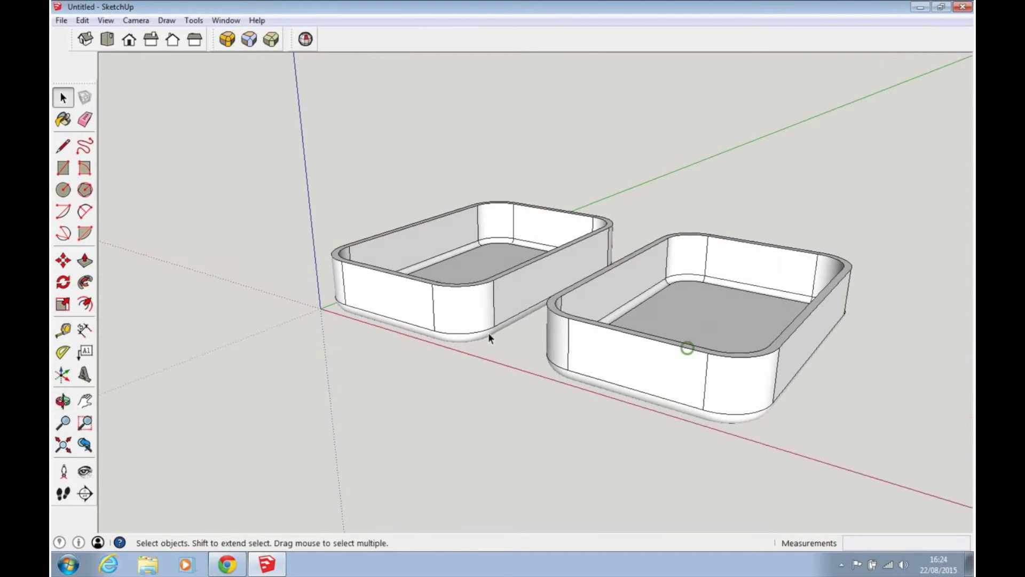
pyautogui.click(63, 330)
pyautogui.click(577, 314)
pyautogui.moveTo(561, 377); pyautogui.dragTo(604, 231, button='middle')
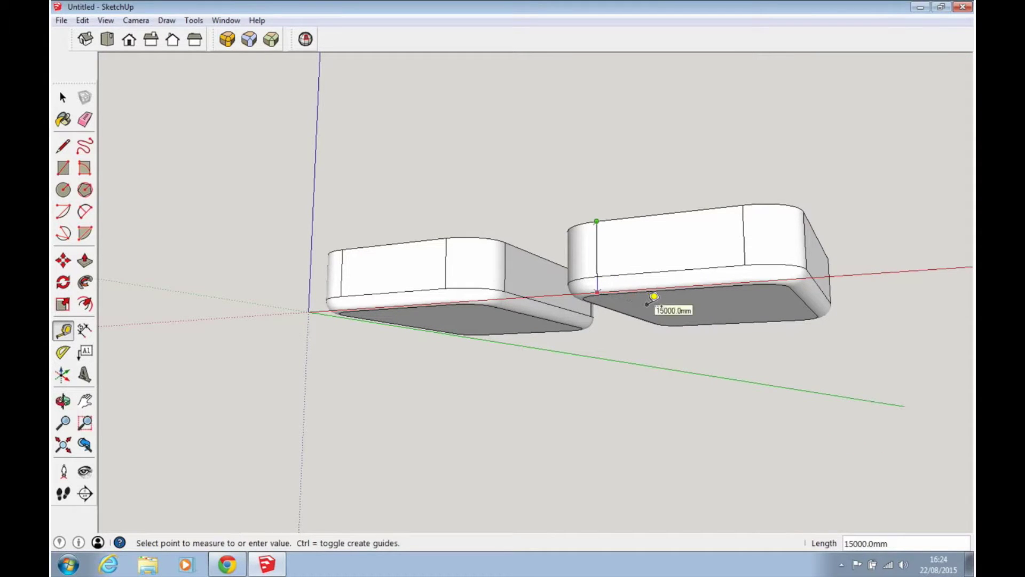
pyautogui.click(652, 298)
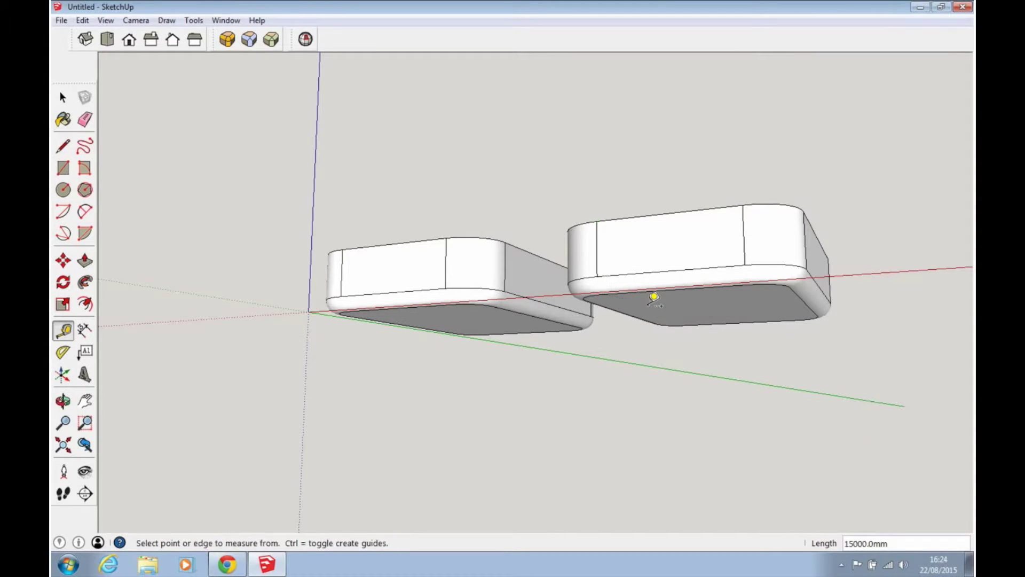
pyautogui.moveTo(652, 297); pyautogui.dragTo(584, 394, button='middle')
pyautogui.click(63, 97)
# Step: Push the copied box's top rim face down 5000 mm with Push/Pull
pyautogui.moveTo(302, 201); pyautogui.dragTo(571, 466, button='middle')
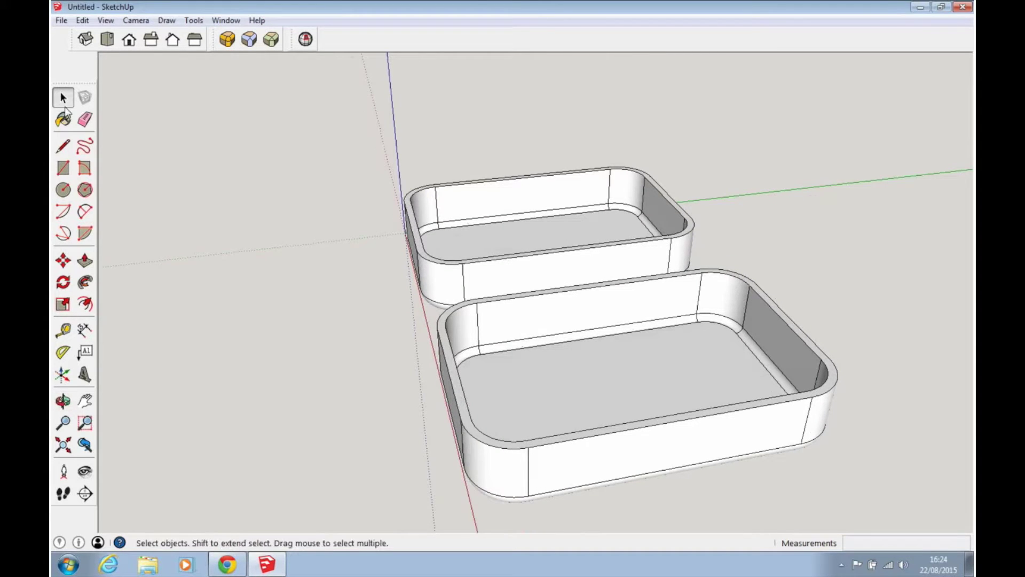
pyautogui.click(466, 422)
pyautogui.moveTo(553, 374); pyautogui.dragTo(691, 383, button='middle')
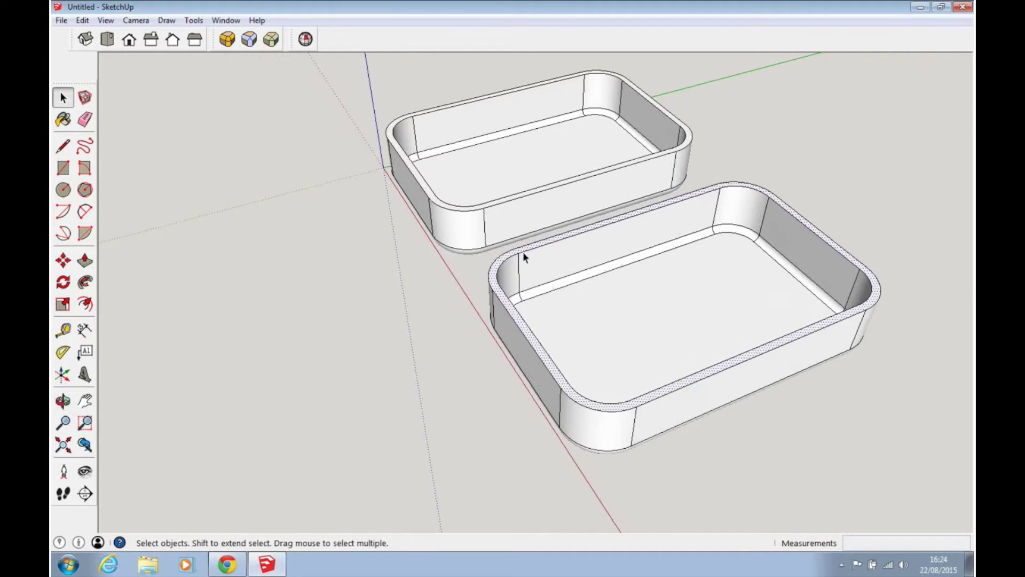
pyautogui.click(85, 261)
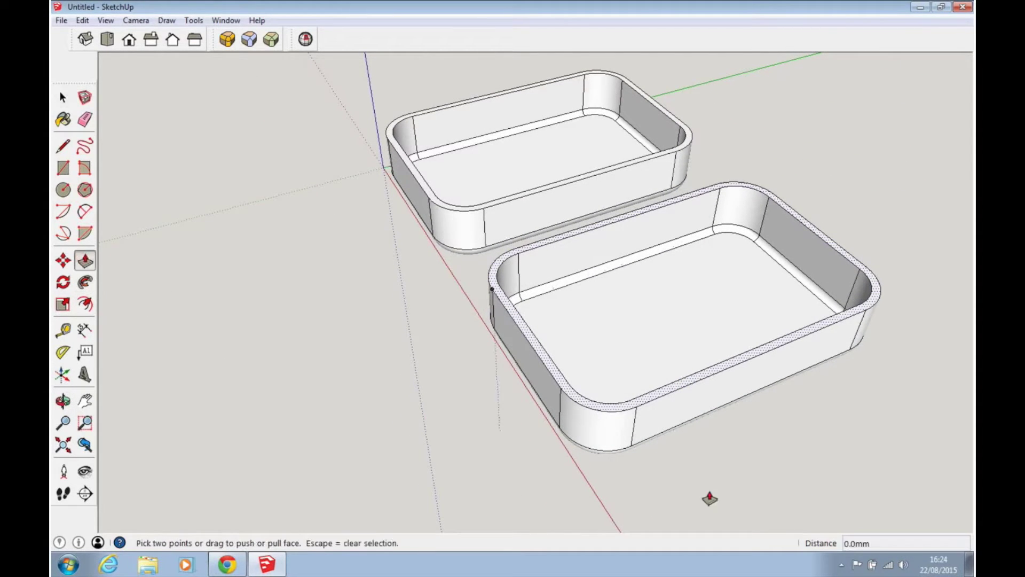
pyautogui.scroll(3, 819, 388)
pyautogui.moveTo(819, 388); pyautogui.dragTo(614, 394, button='middle')
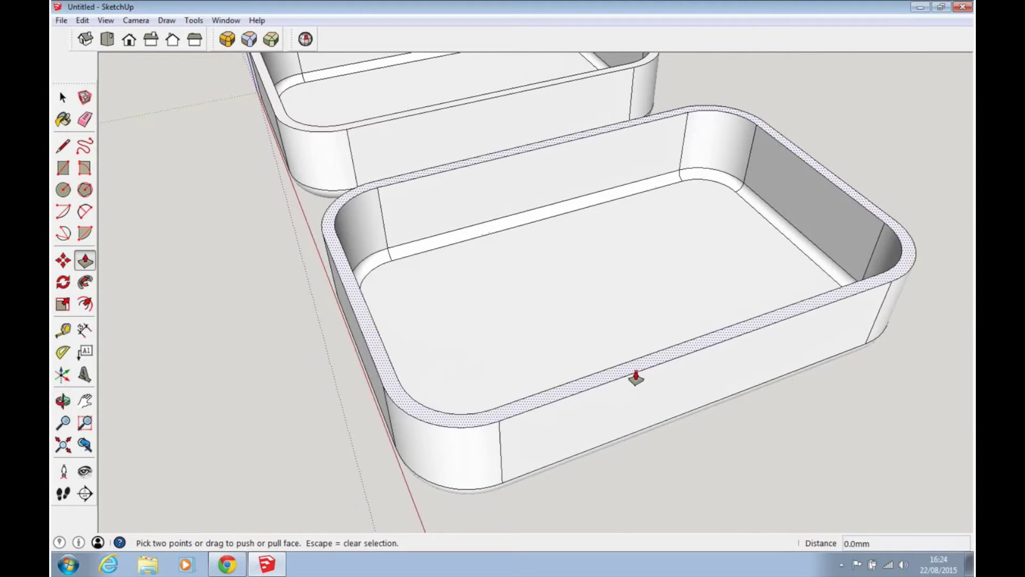
pyautogui.click(637, 373)
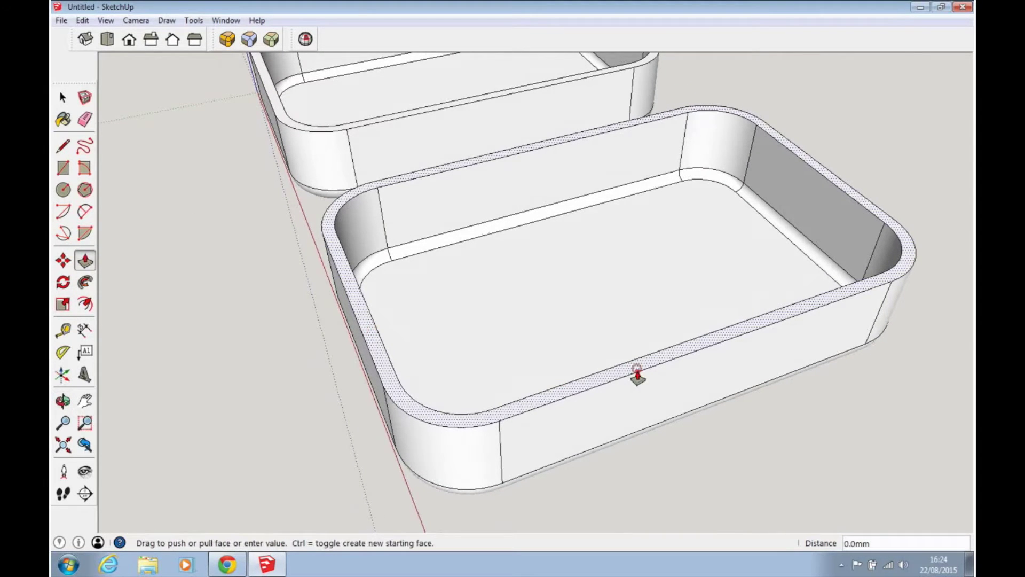
pyautogui.click(641, 408)
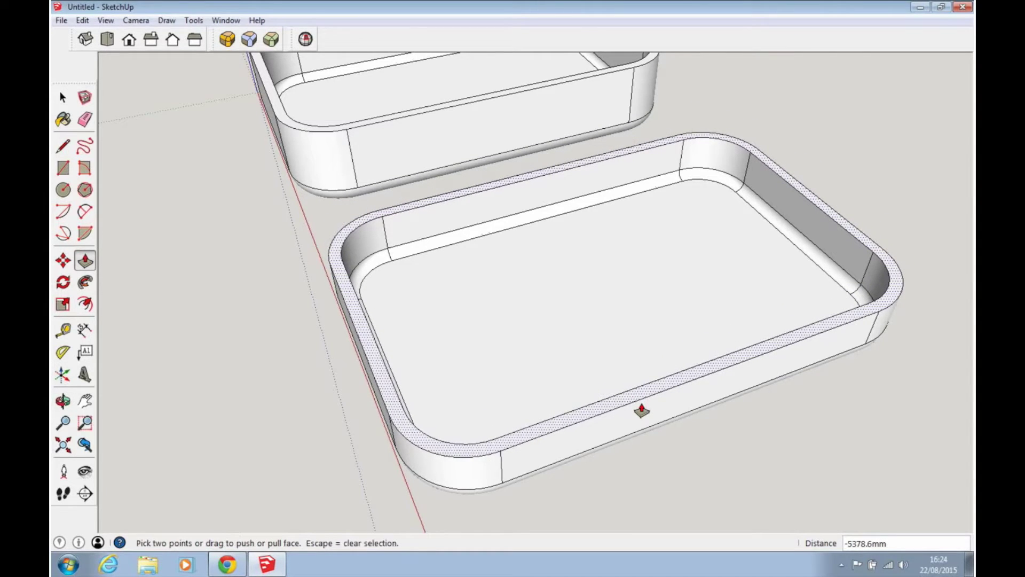
pyautogui.write('5000')
pyautogui.press('Return')
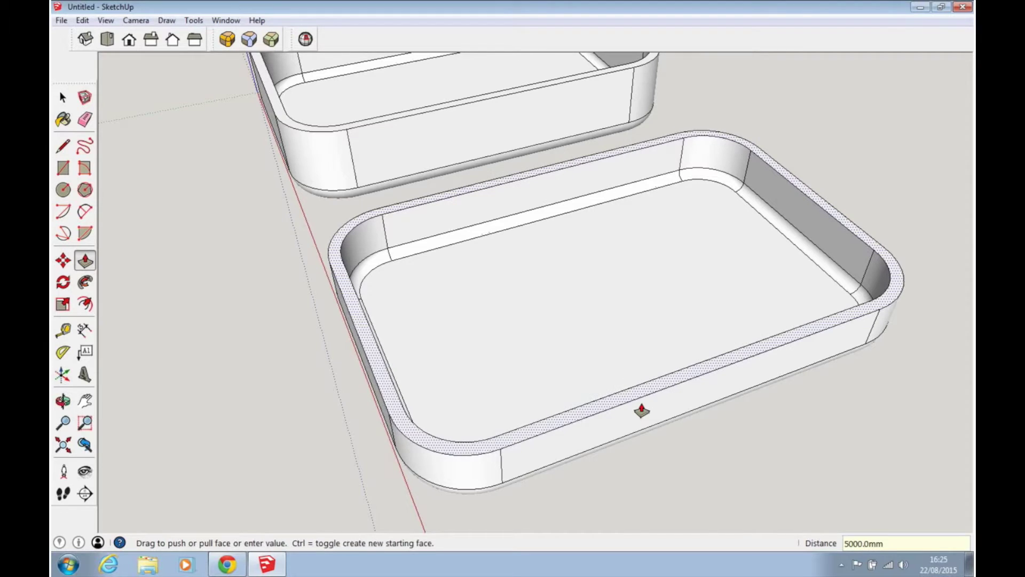
pyautogui.click(62, 96)
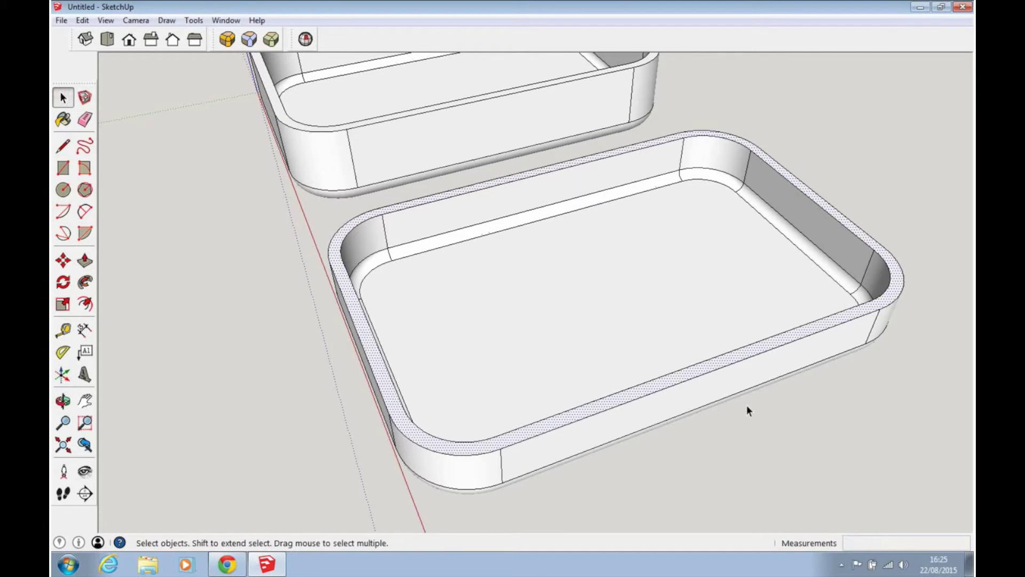
# Step: Lower the copied box's top rim face by a further 5000 mm with Push/Pull to make a shallow lid
pyautogui.moveTo(826, 424); pyautogui.dragTo(348, 240, button='middle')
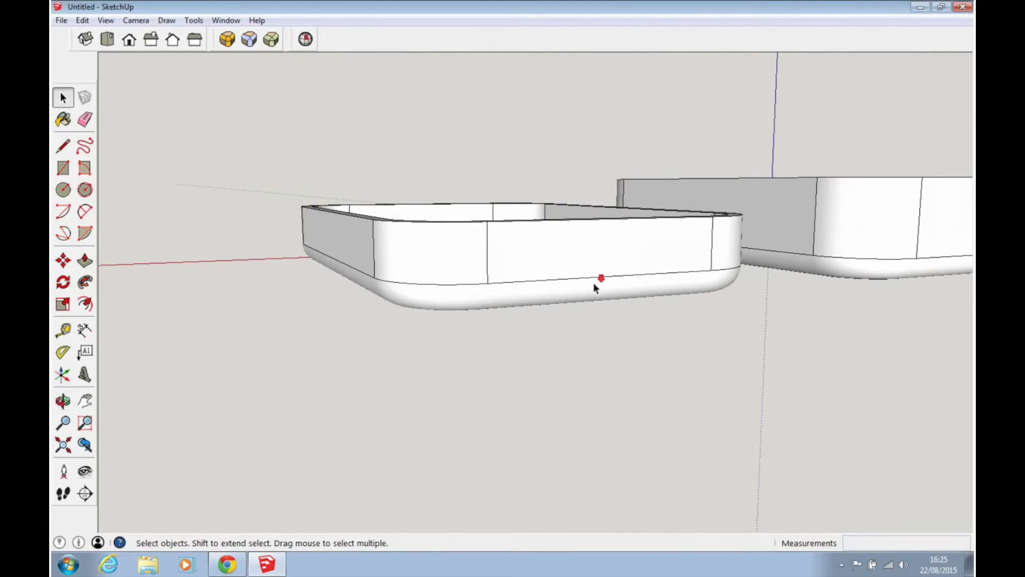
pyautogui.scroll(-3, 594, 283)
pyautogui.moveTo(758, 281); pyautogui.dragTo(885, 337, button='middle')
pyautogui.moveTo(607, 300); pyautogui.dragTo(712, 404, button='middle')
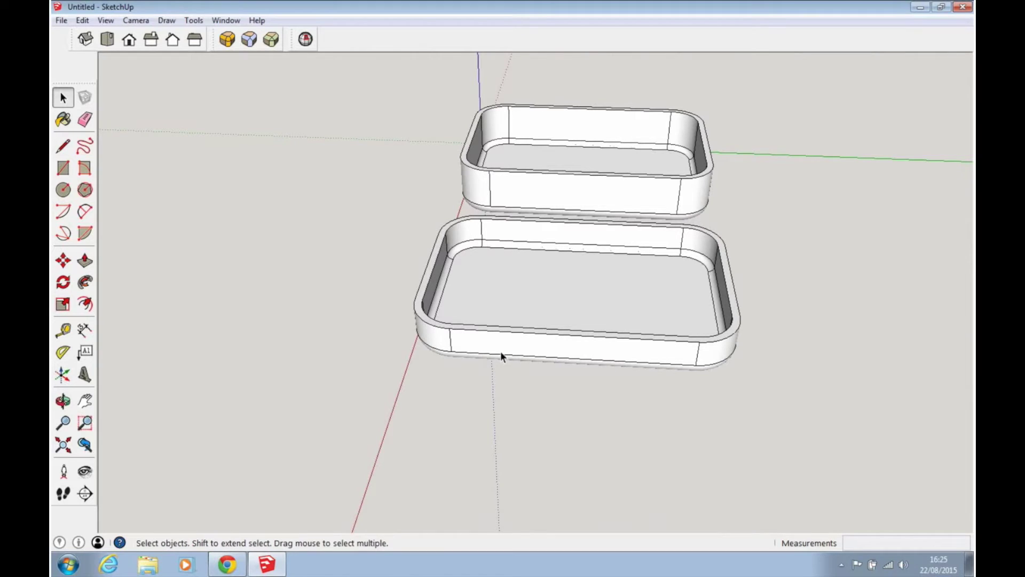
pyautogui.moveTo(273, 271); pyautogui.dragTo(321, 293, button='middle')
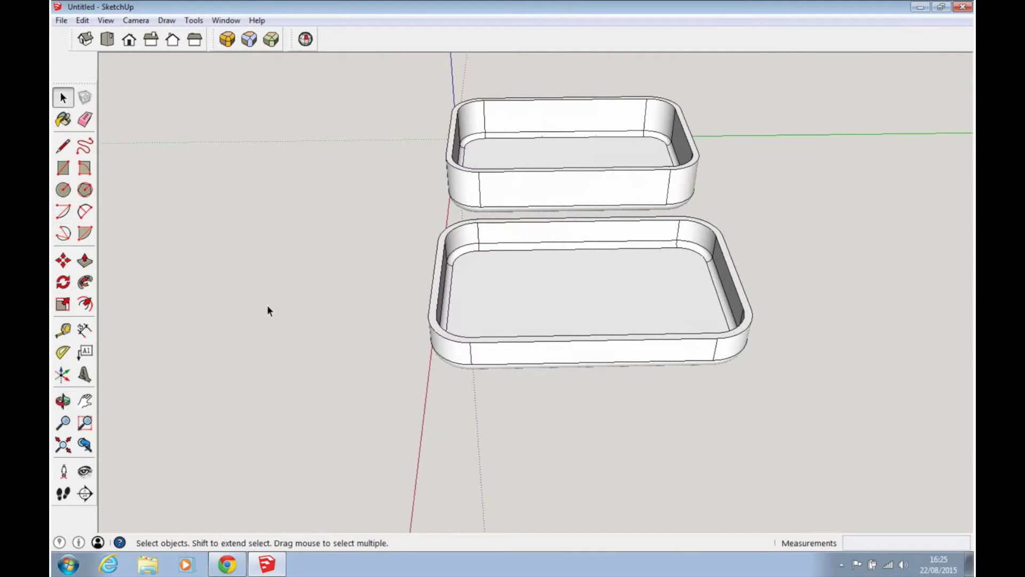
pyautogui.click(433, 309)
pyautogui.scroll(5, 445, 332)
pyautogui.click(420, 316)
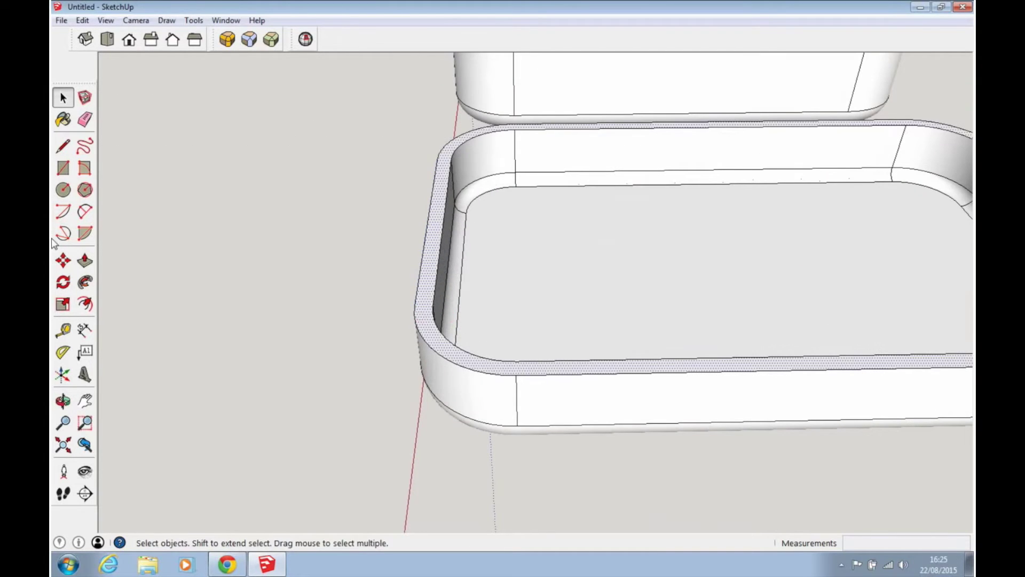
pyautogui.click(85, 261)
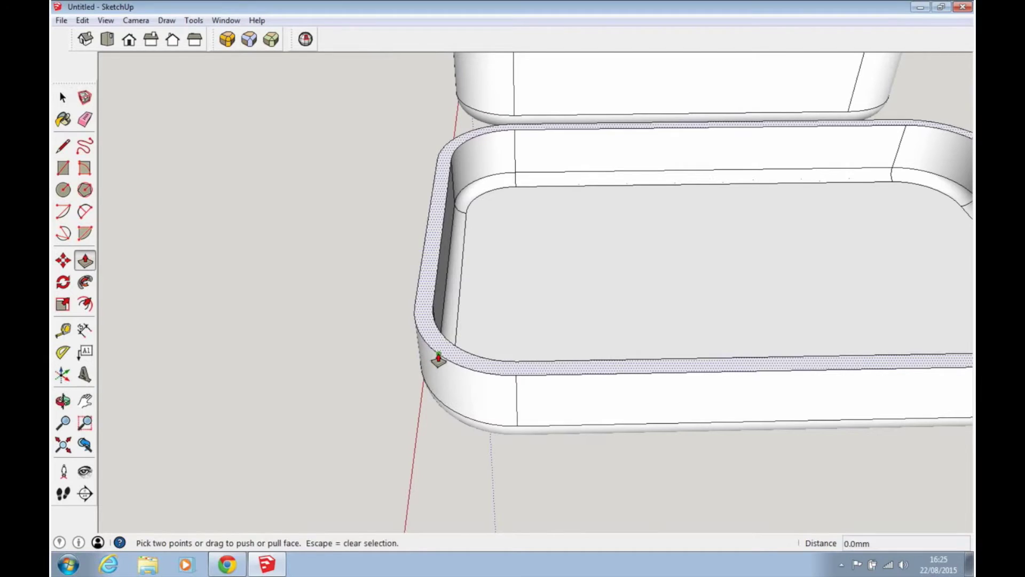
pyautogui.click(436, 360)
pyautogui.click(440, 369)
pyautogui.write('5000')
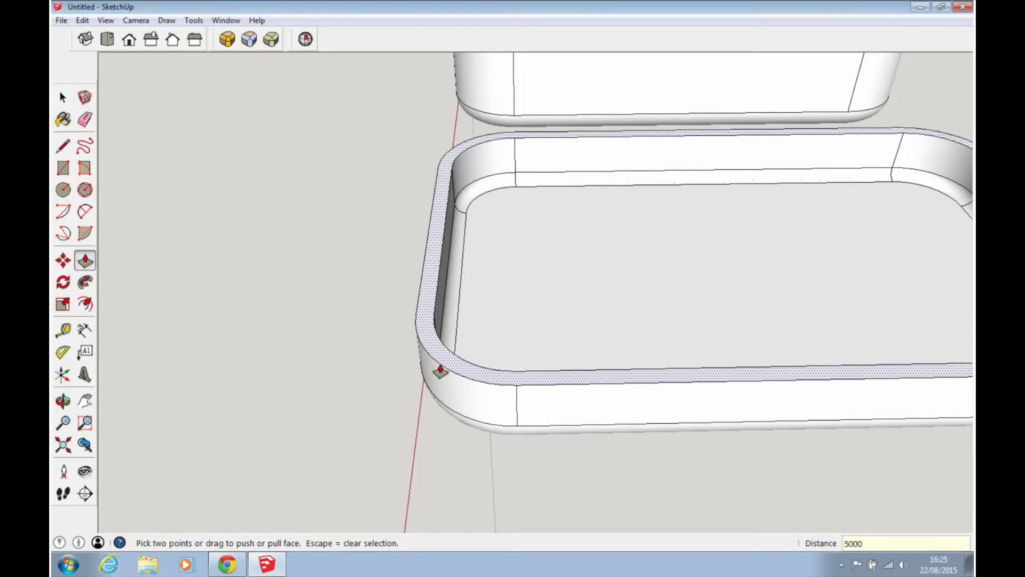
pyautogui.press('Return')
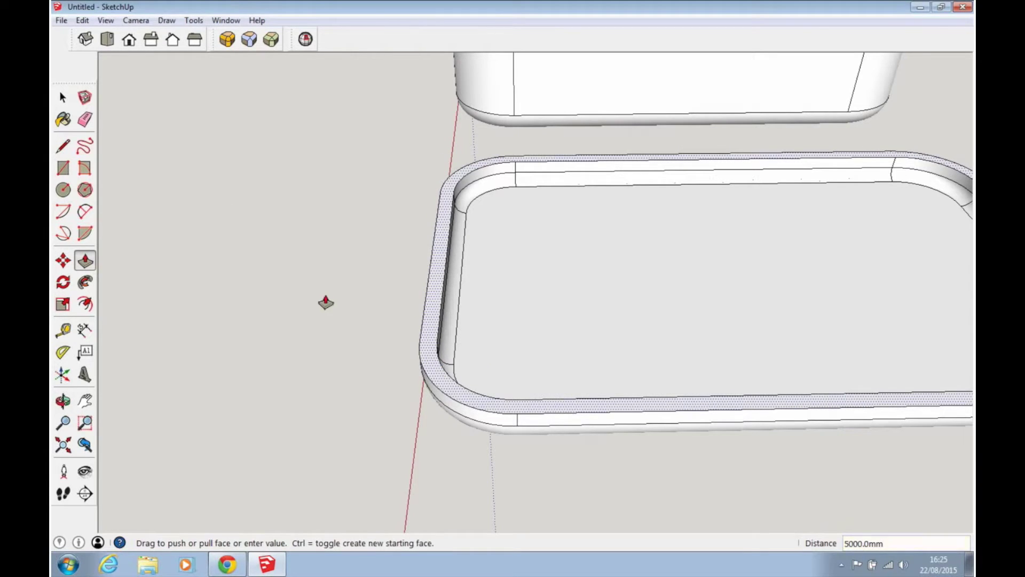
pyautogui.click(63, 97)
# Step: Clear the rim selection and examine the shallow copy beside the original deep box from several sides
pyautogui.scroll(-3, 706, 390)
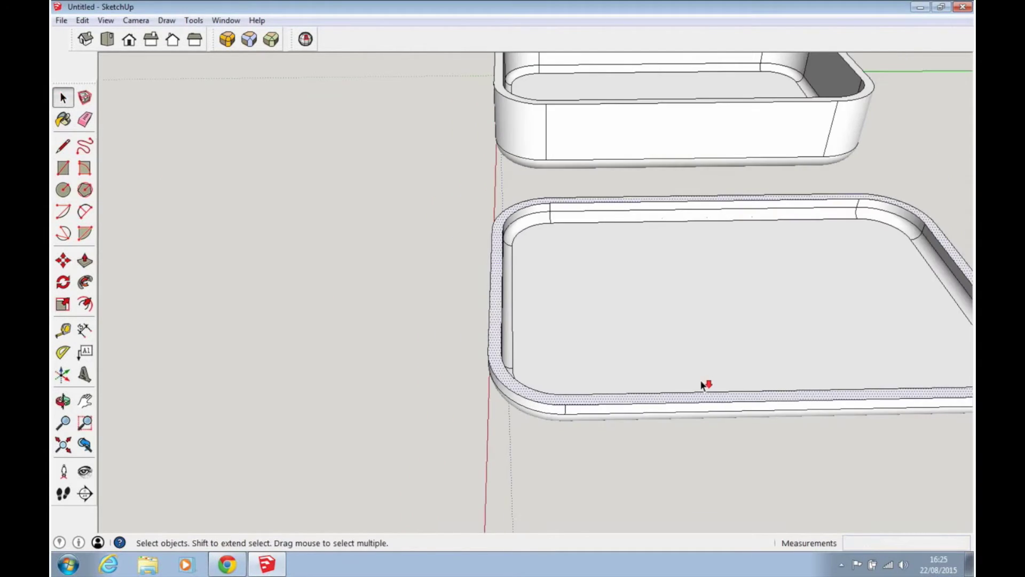
pyautogui.moveTo(705, 385); pyautogui.dragTo(805, 358, button='middle')
pyautogui.moveTo(785, 267)
pyautogui.mouseDown(button='middle')
pyautogui.moveTo(780, 318)
pyautogui.moveTo(515, 142)
pyautogui.moveTo(406, 167)
pyautogui.moveTo(401, 229)
pyautogui.moveTo(416, 238)
pyautogui.moveTo(394, 238)
pyautogui.mouseUp(button='middle')
pyautogui.click(265, 389)
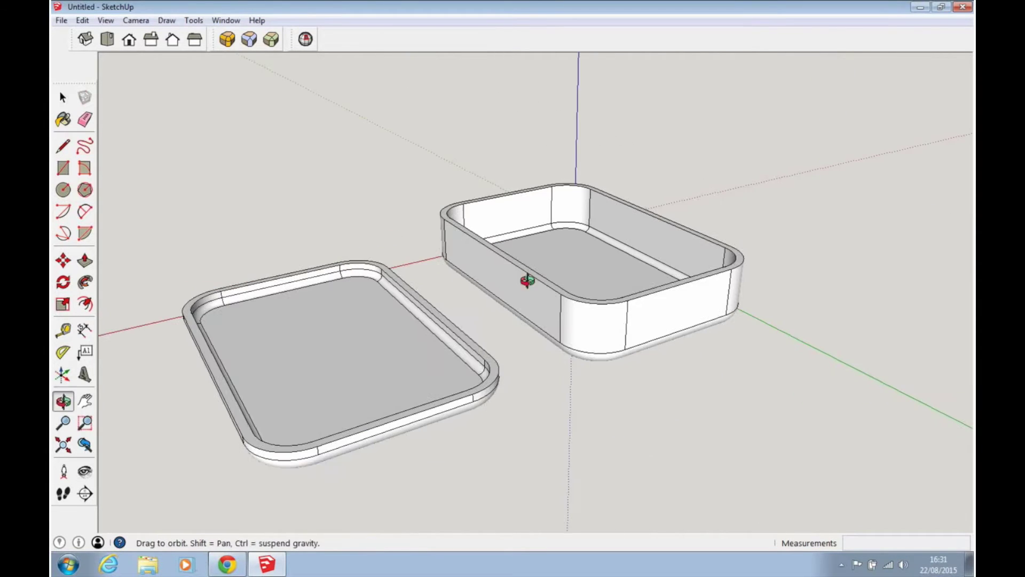
pyautogui.moveTo(522, 277); pyautogui.dragTo(546, 287, button='middle')
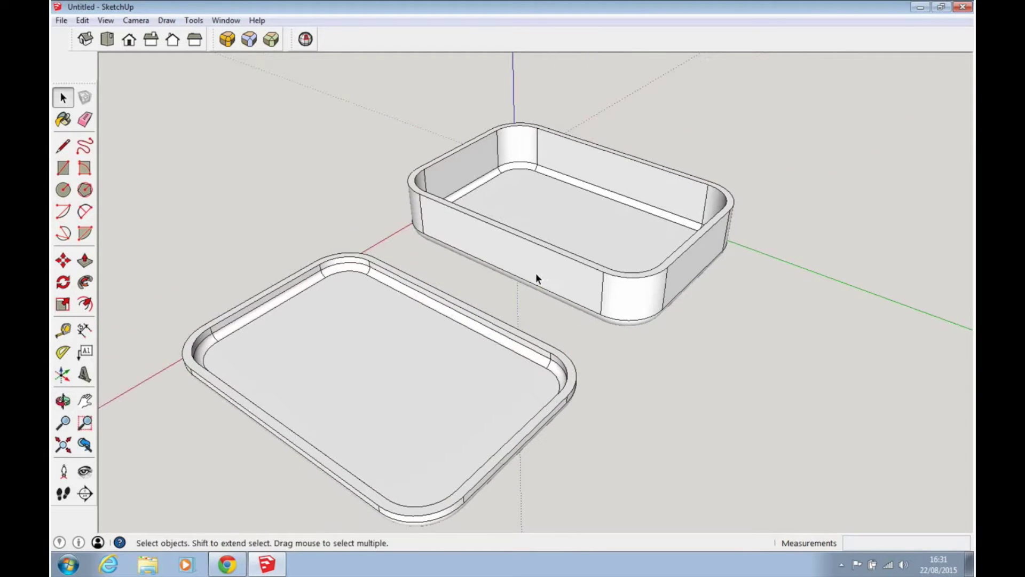
pyautogui.moveTo(539, 280); pyautogui.dragTo(451, 283, button='middle')
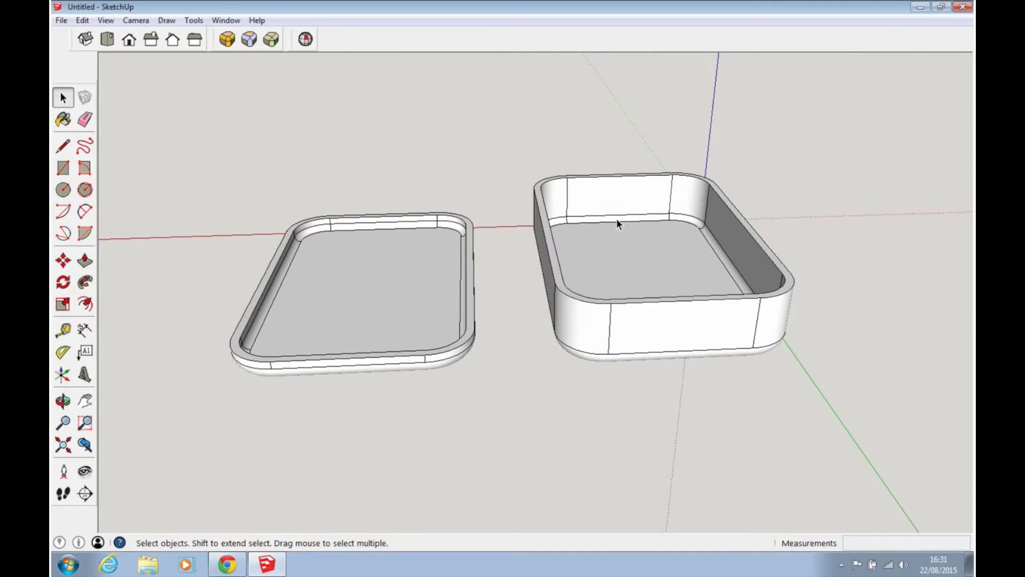
pyautogui.moveTo(468, 269); pyautogui.dragTo(596, 315, button='middle')
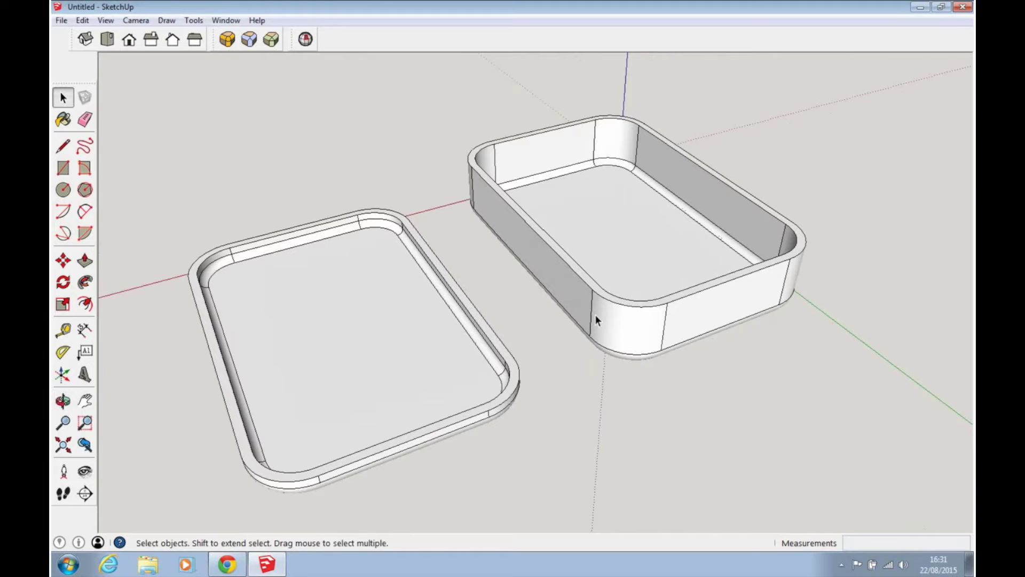
pyautogui.moveTo(578, 287); pyautogui.dragTo(425, 254, button='middle')
pyautogui.moveTo(490, 230); pyautogui.dragTo(519, 317, button='middle')
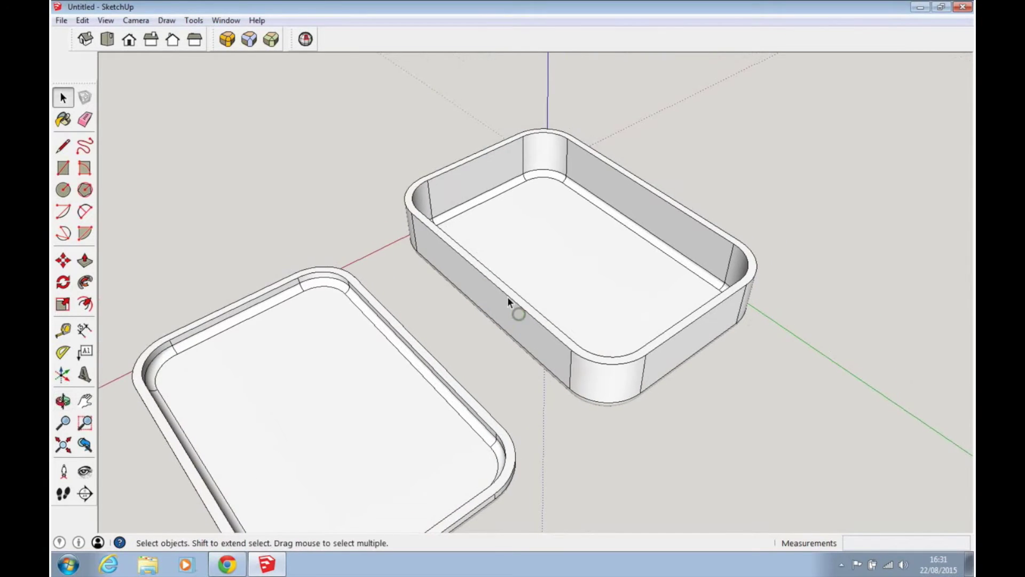
pyautogui.scroll(5, 507, 297)
pyautogui.click(508, 284)
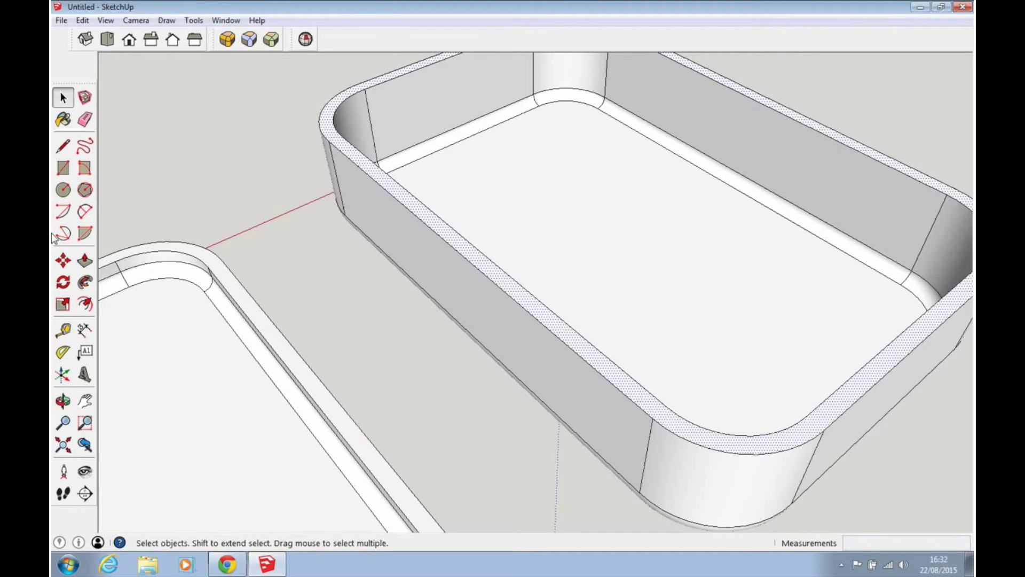
pyautogui.click(85, 261)
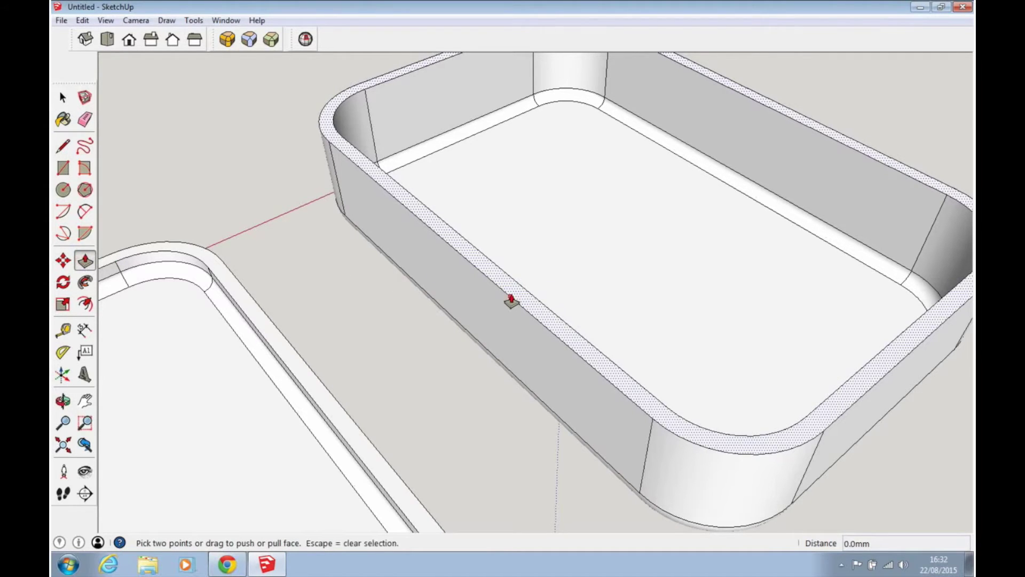
pyautogui.click(511, 301)
pyautogui.press('Escape')
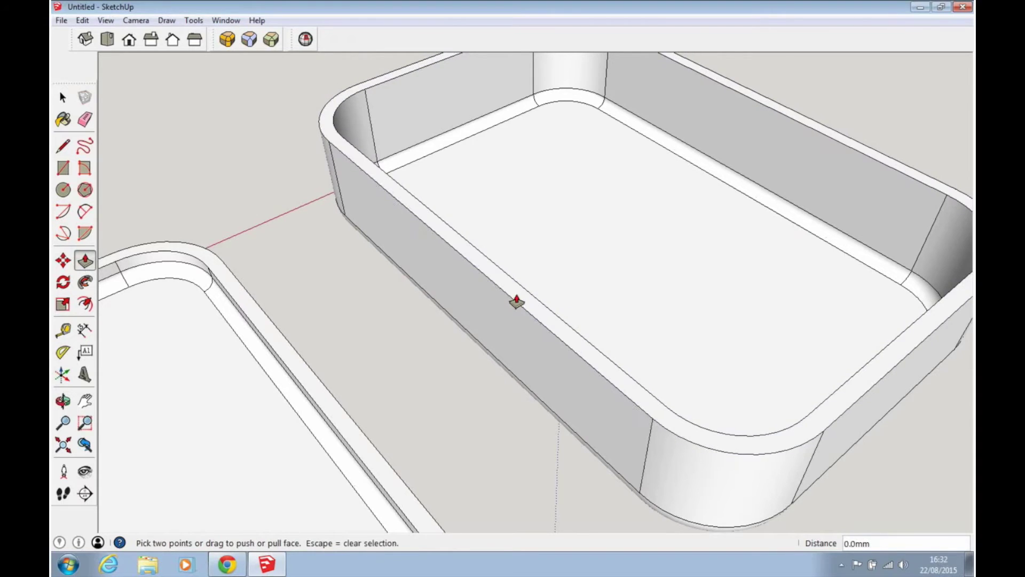
# Step: Offset the outer edge of the deep box's top rim face inward by 800 mm
pyautogui.click(86, 304)
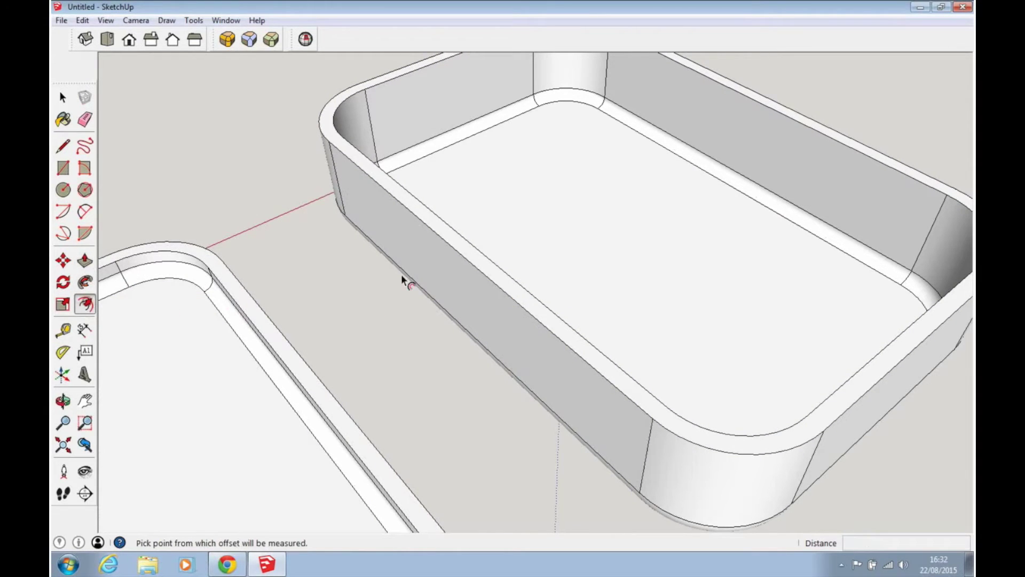
pyautogui.click(68, 101)
pyautogui.click(402, 197)
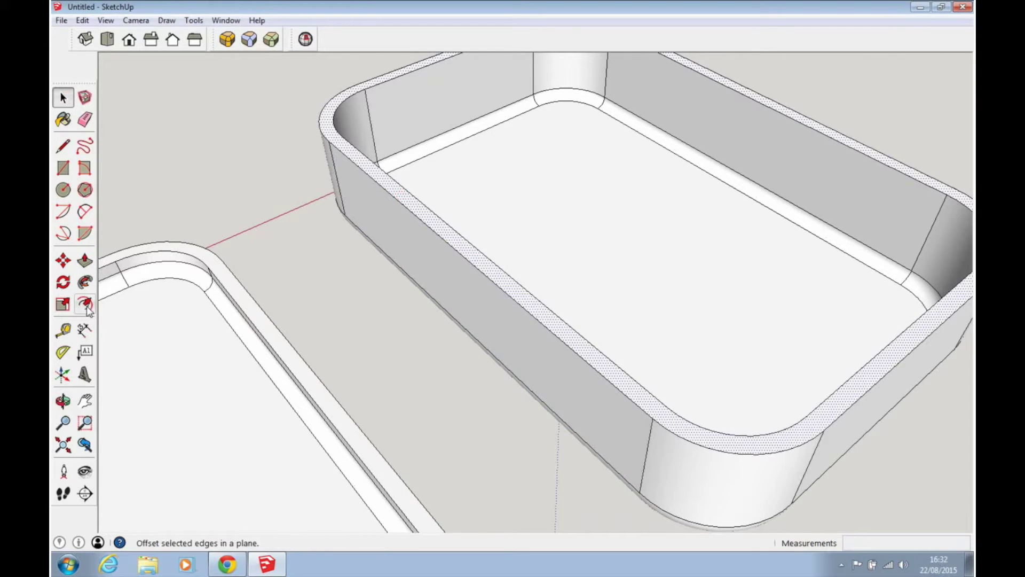
pyautogui.click(86, 304)
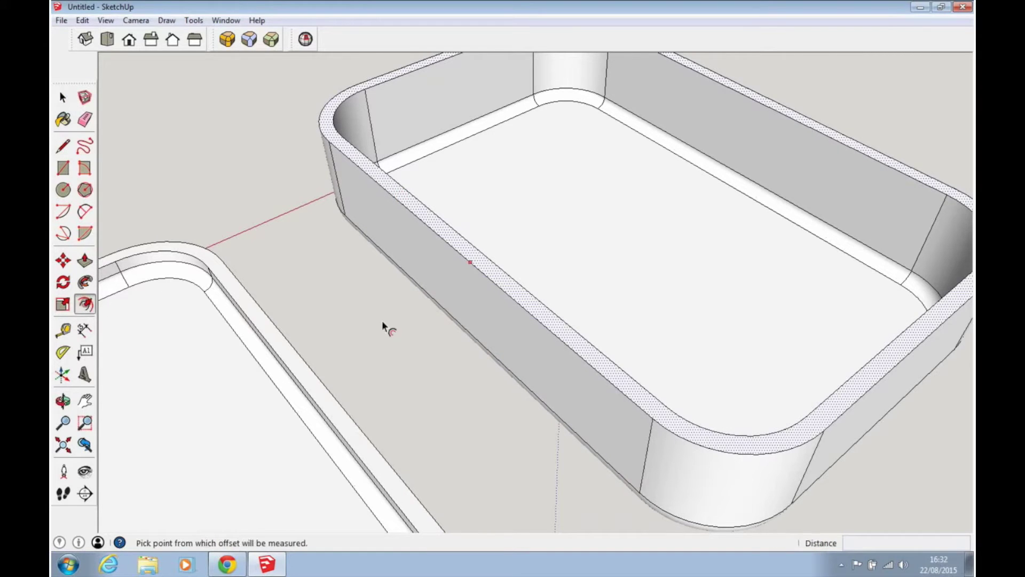
pyautogui.click(492, 281)
pyautogui.write('8')
pyautogui.press('Return')
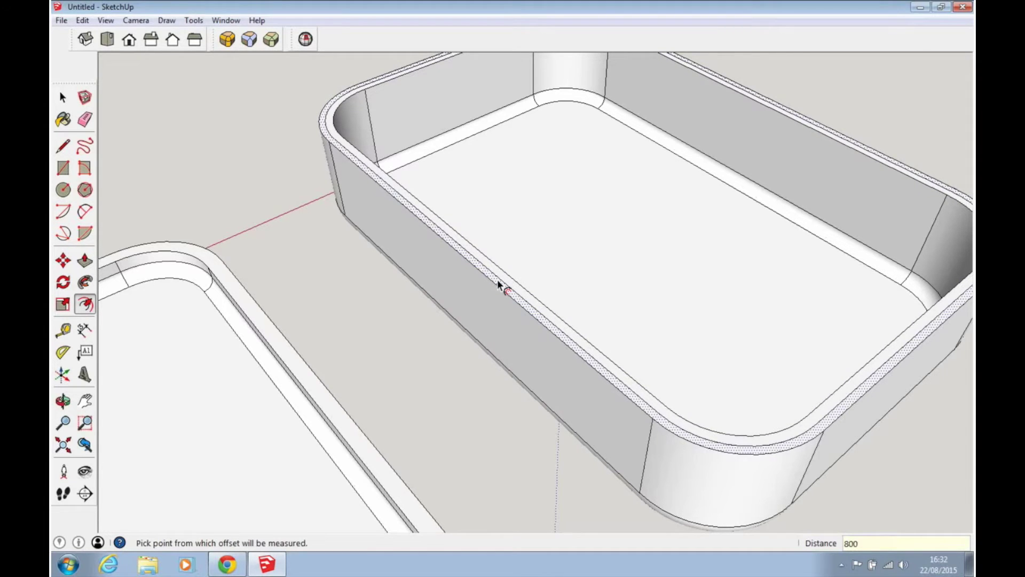
pyautogui.press('space')
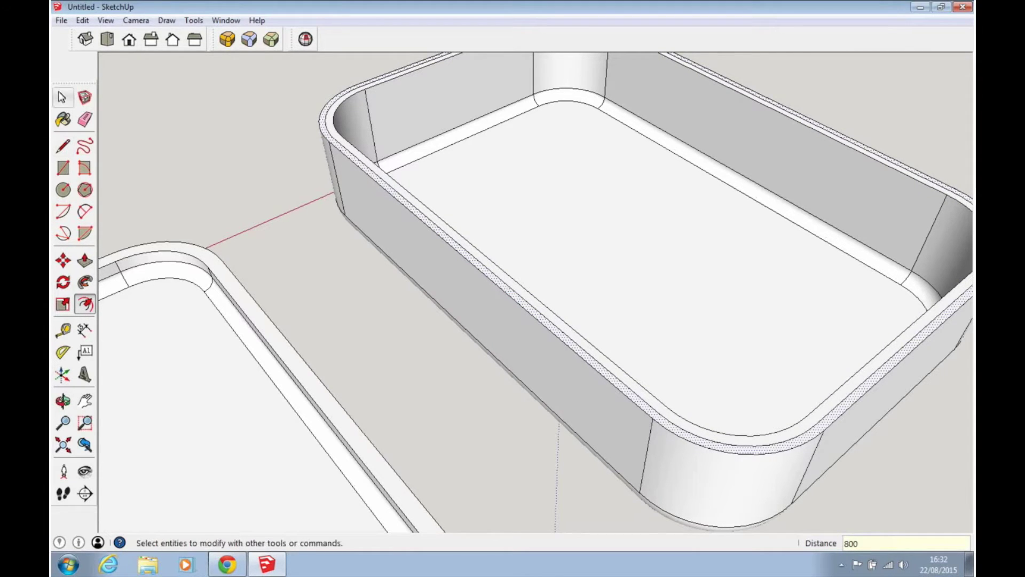
# Step: Offset the outer edge of the shallow lid's rim face inward by 1000 mm
pyautogui.click(63, 99)
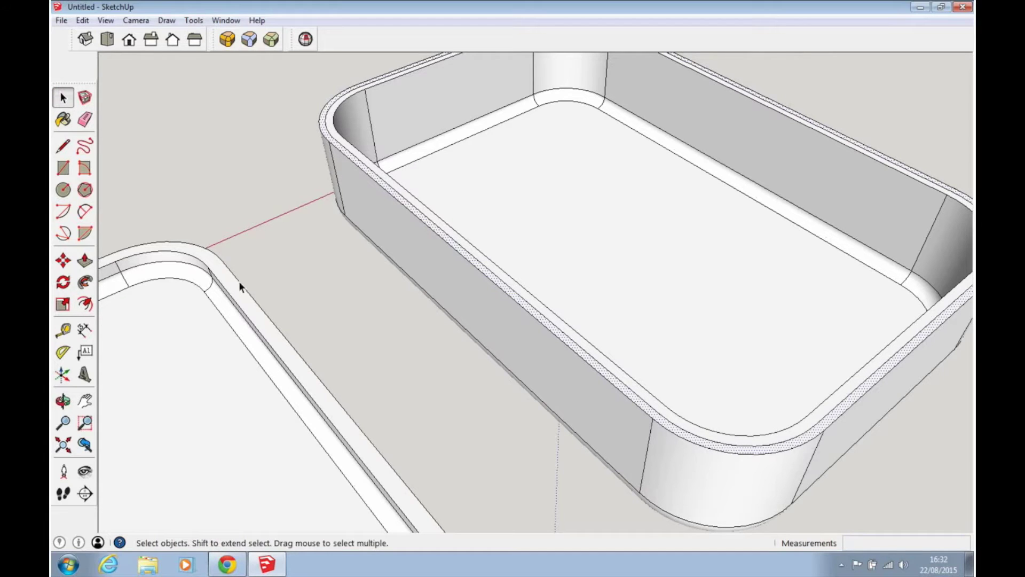
pyautogui.click(297, 360)
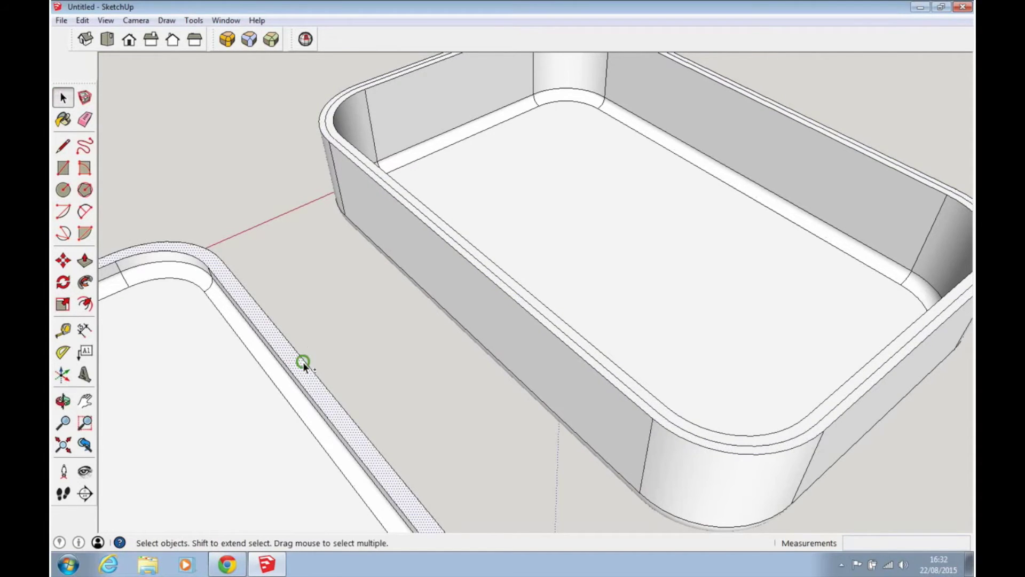
pyautogui.keyDown('shift'); pyautogui.moveTo(303, 361); pyautogui.dragTo(293, 217, button='middle'); pyautogui.keyUp('shift')
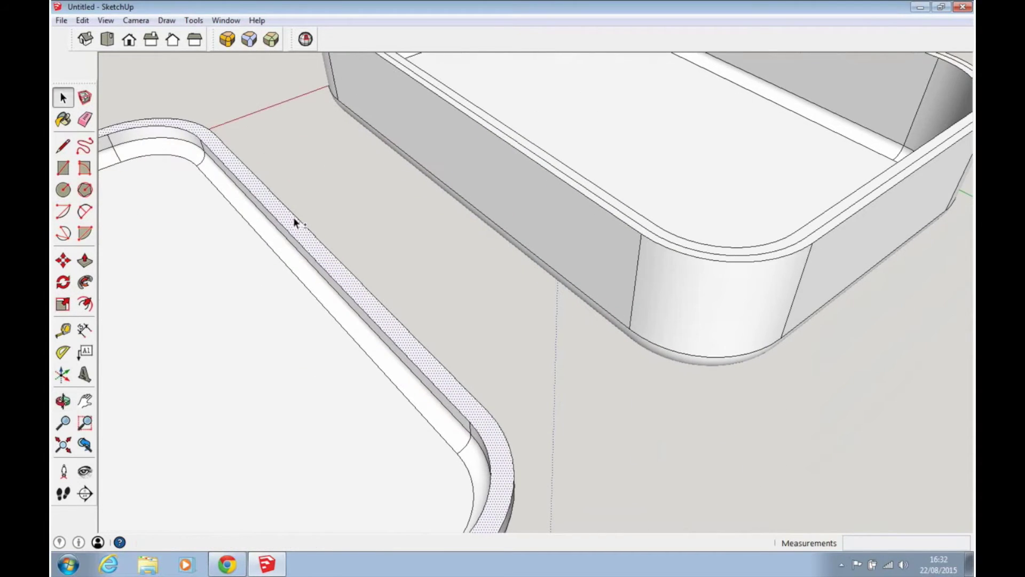
pyautogui.click(85, 305)
pyautogui.click(361, 287)
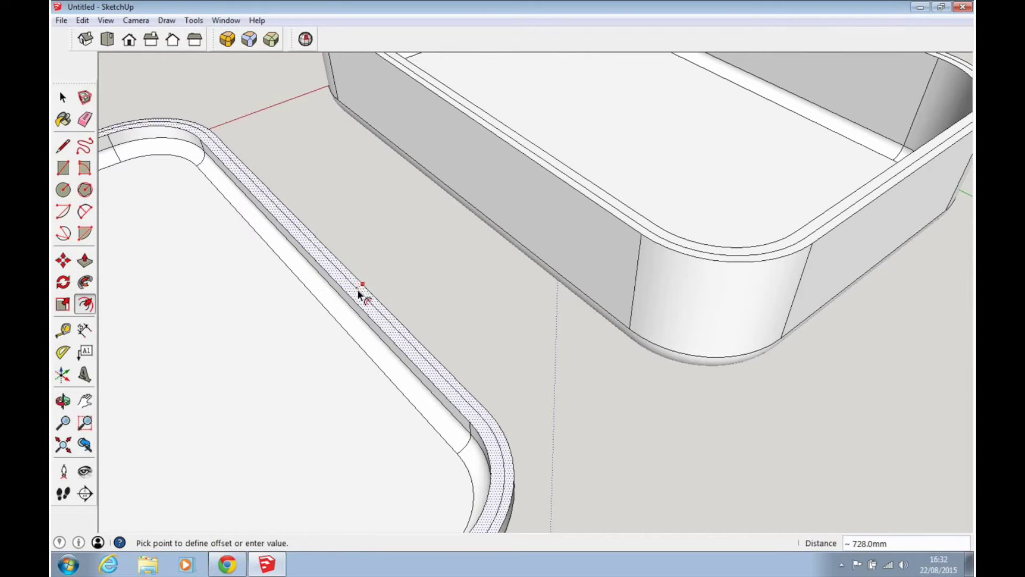
pyautogui.write('1000')
pyautogui.press('Return')
# Step: Push the inner strip of the deep box's rim down 1000 mm with Push/Pull to form a recessed ledge
pyautogui.click(63, 98)
pyautogui.moveTo(425, 226); pyautogui.dragTo(340, 291, button='middle')
pyautogui.scroll(4, 391, 264)
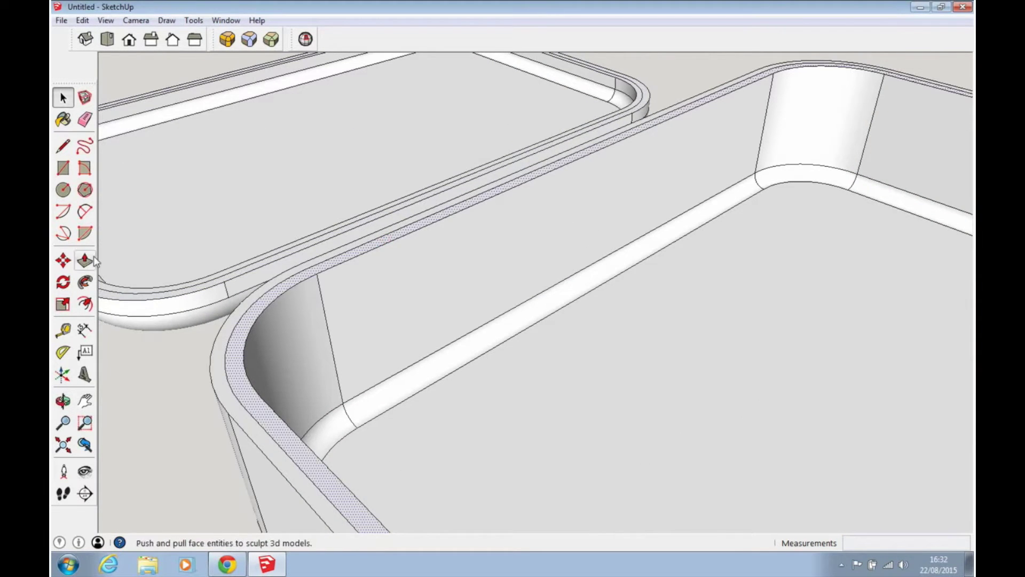
pyautogui.moveTo(335, 284); pyautogui.dragTo(406, 318, button='middle')
pyautogui.moveTo(466, 298)
pyautogui.keyDown('shift'); pyautogui.mouseDown(button='middle')
pyautogui.moveTo(352, 282)
pyautogui.moveTo(403, 246)
pyautogui.mouseUp(button='middle'); pyautogui.keyUp('shift')
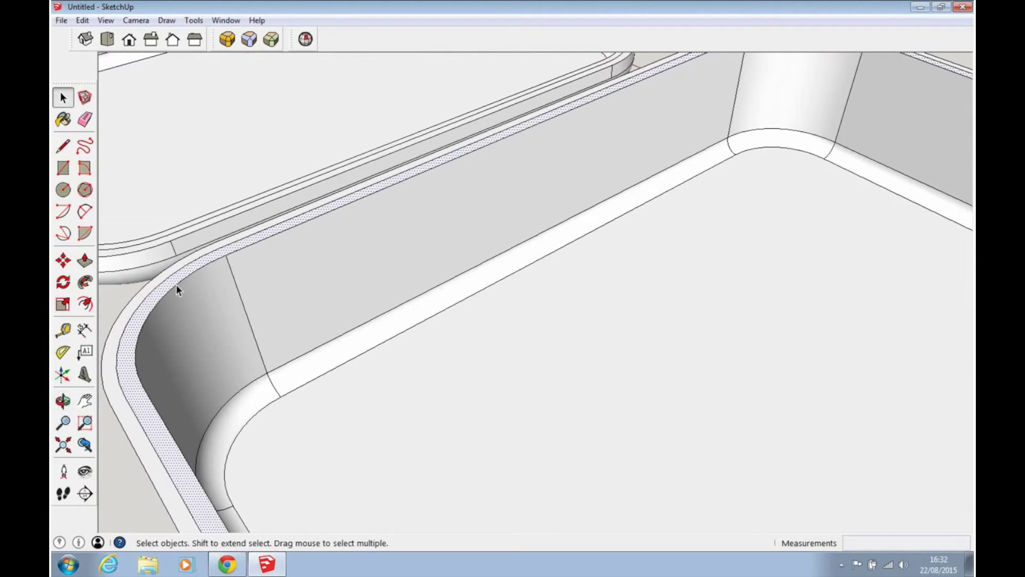
pyautogui.click(85, 261)
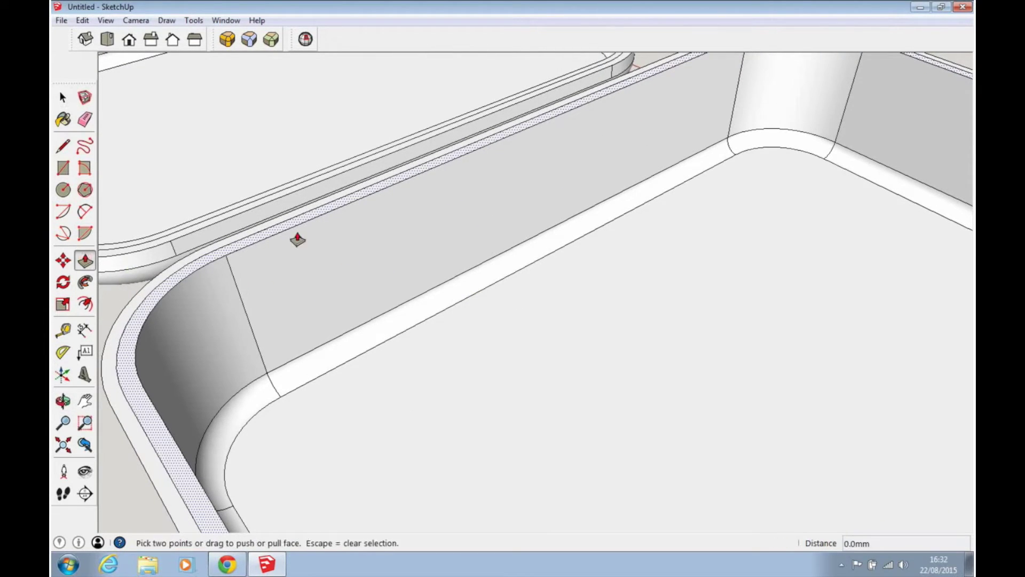
pyautogui.moveTo(297, 239); pyautogui.dragTo(298, 241)
pyautogui.write('1000')
pyautogui.press('Return')
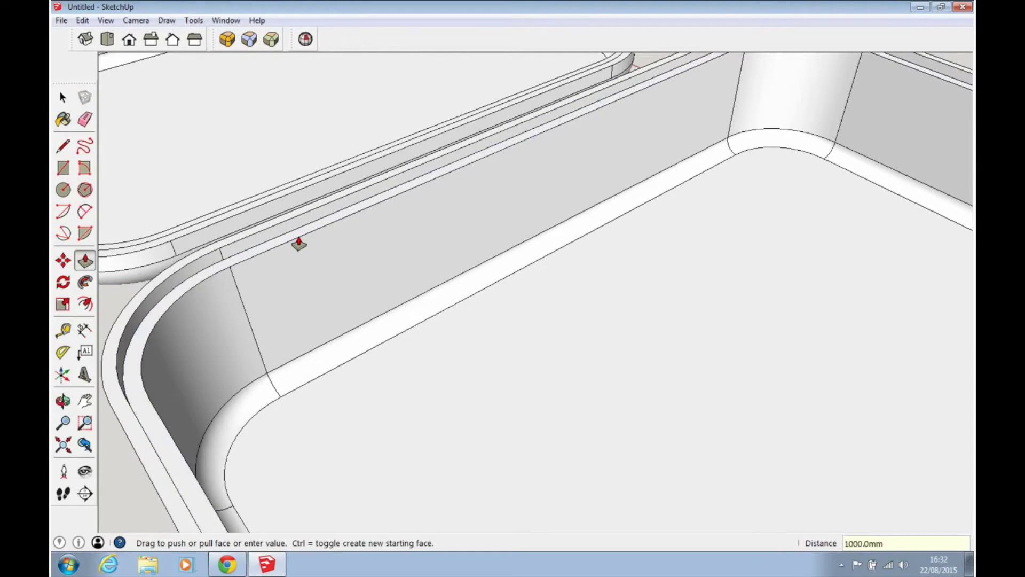
# Step: Pull the inner strip of the lid's rim up 800 mm with Push/Pull to form a raised lip
pyautogui.scroll(-5, 298, 241)
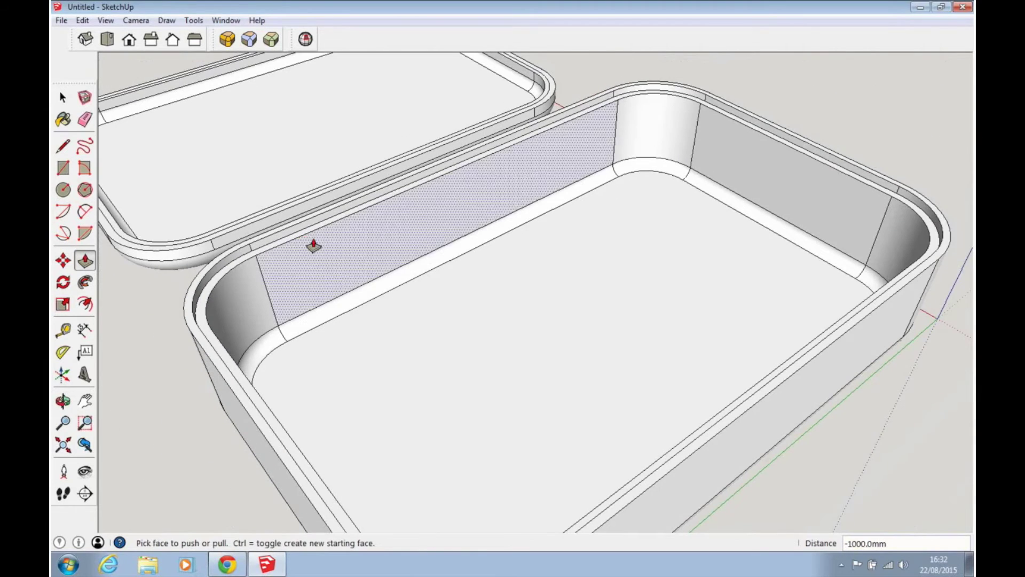
pyautogui.click(63, 98)
pyautogui.moveTo(225, 216); pyautogui.dragTo(379, 281, button='middle')
pyautogui.scroll(2, 387, 277)
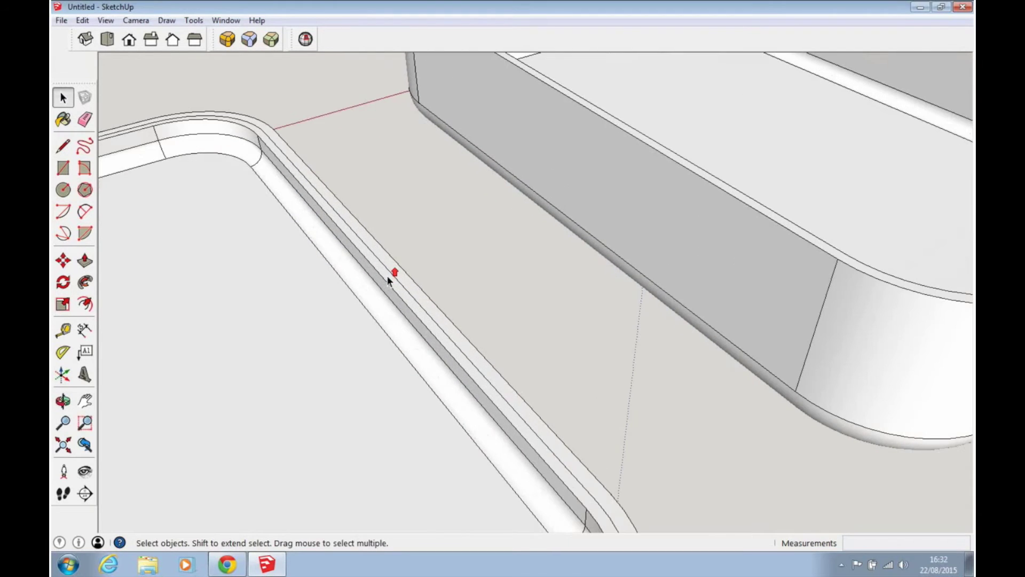
pyautogui.click(389, 277)
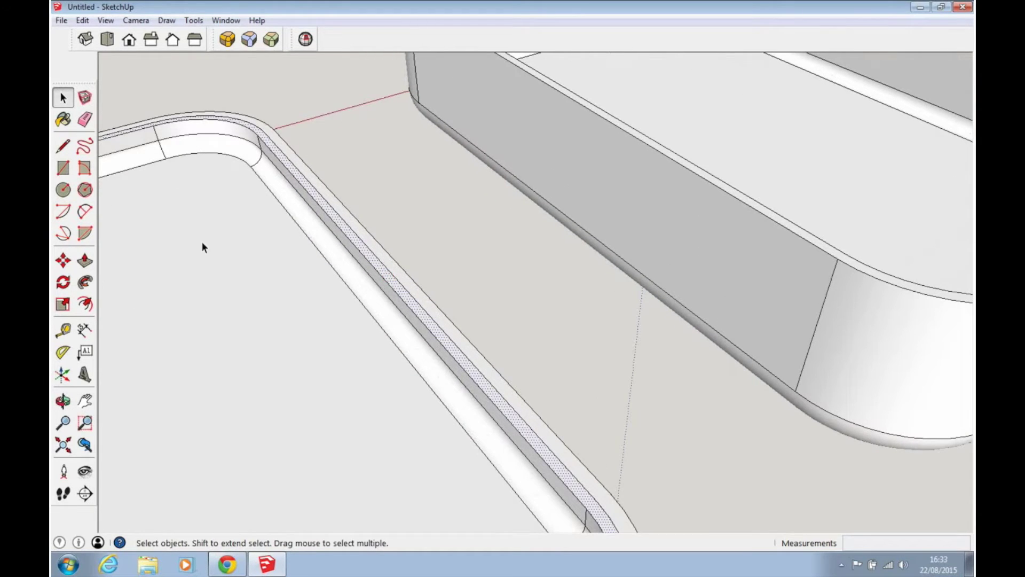
pyautogui.click(84, 260)
pyautogui.moveTo(390, 291); pyautogui.dragTo(389, 286)
pyautogui.write('800')
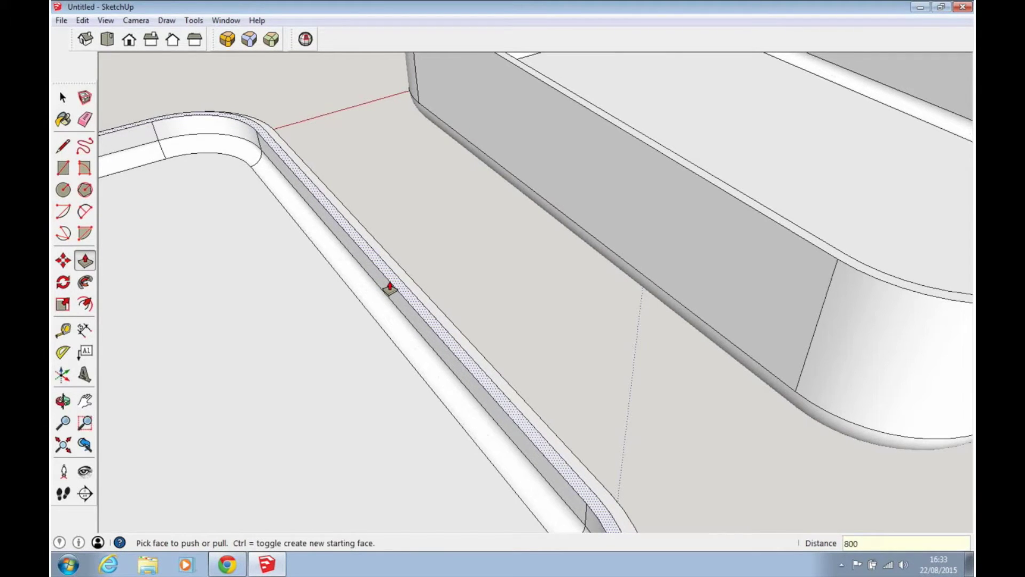
pyautogui.press('Return')
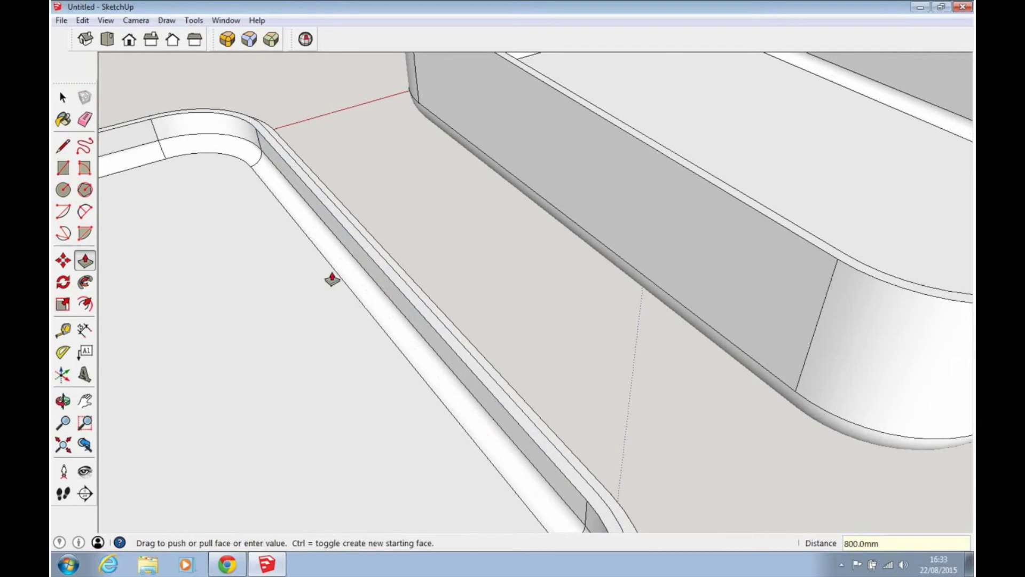
# Step: Select all connected geometry of the deep box and make it a component
pyautogui.click(63, 97)
pyautogui.scroll(-2, 508, 265)
pyautogui.scroll(-3, 587, 326)
pyautogui.moveTo(587, 325); pyautogui.dragTo(444, 315, button='middle')
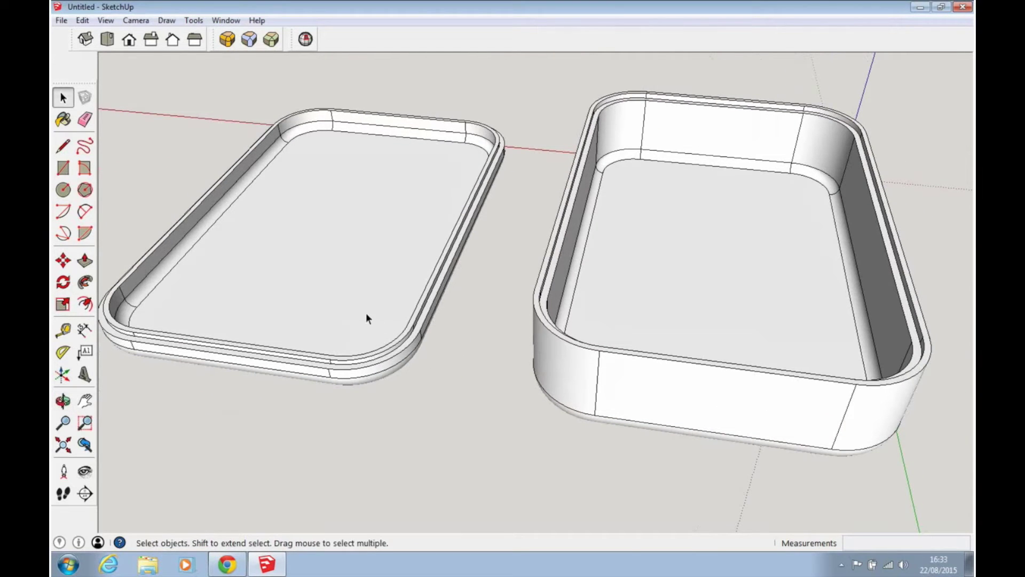
pyautogui.moveTo(473, 332); pyautogui.dragTo(451, 348, button='middle')
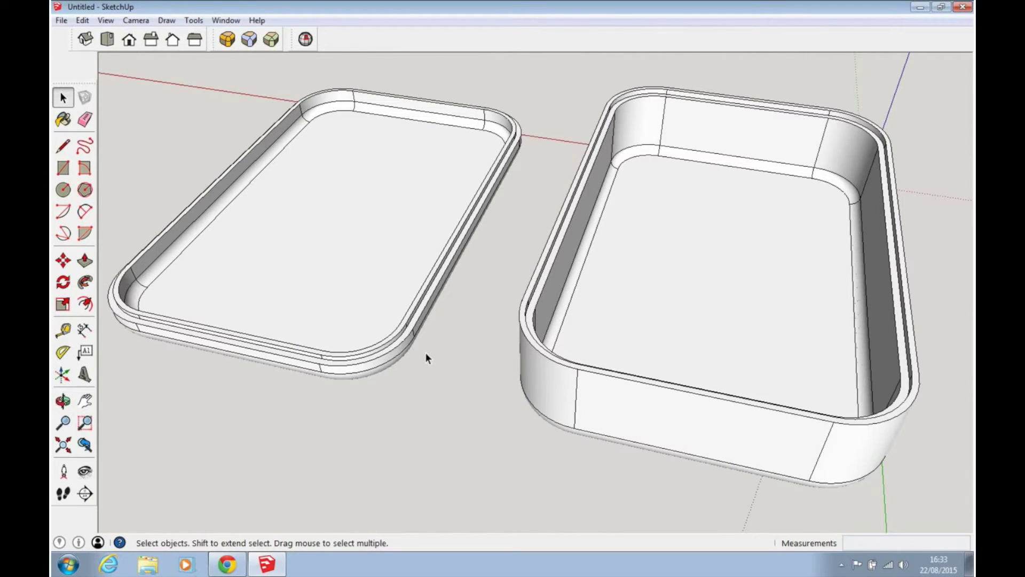
pyautogui.doubleClick(601, 373)
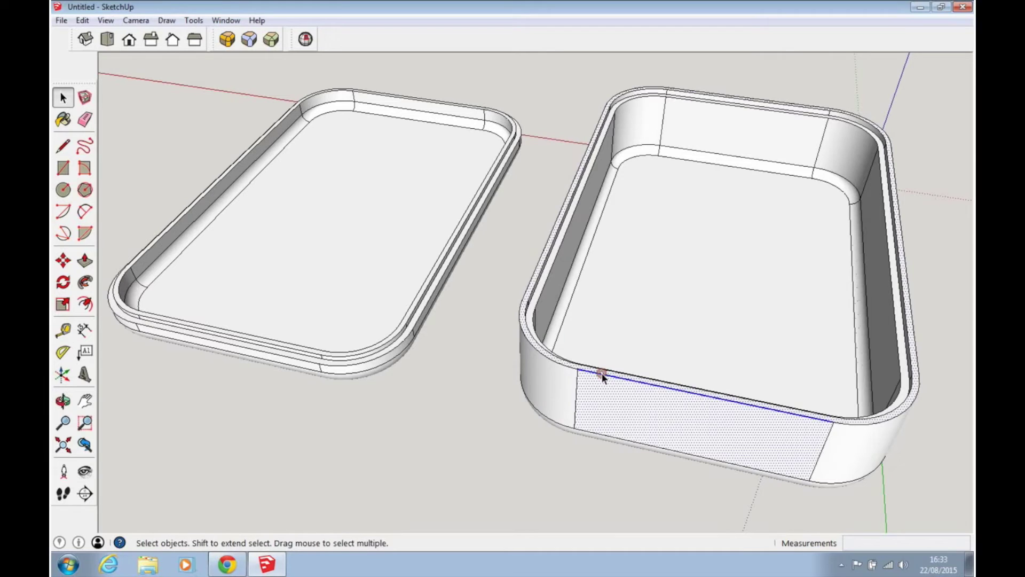
pyautogui.tripleClick(601, 373)
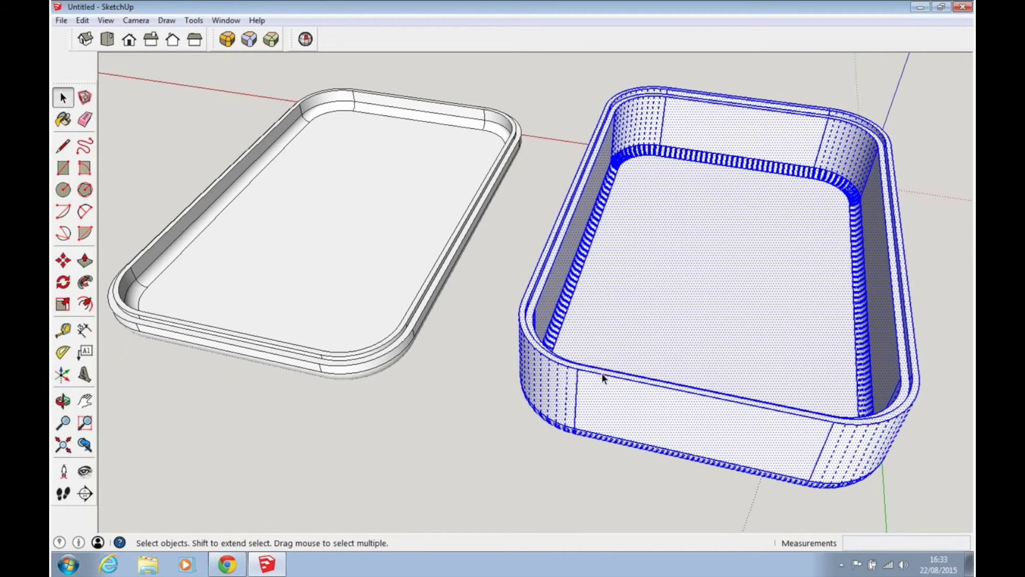
pyautogui.press('g')
pyautogui.press('Return')
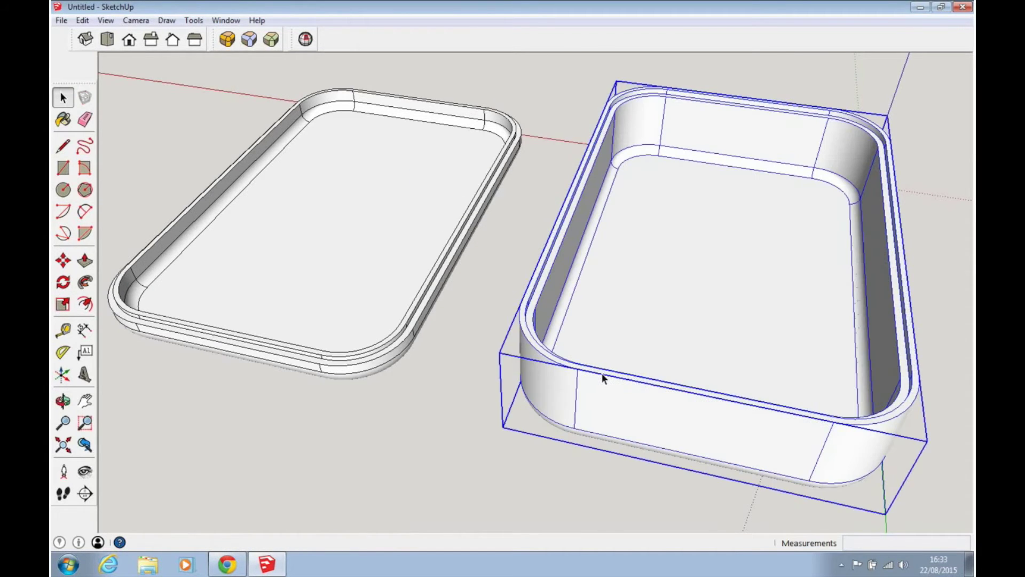
# Step: Select all connected geometry of the shallow lid and make it a separate component
pyautogui.tripleClick(313, 283)
pyautogui.press('g')
pyautogui.press('Return')
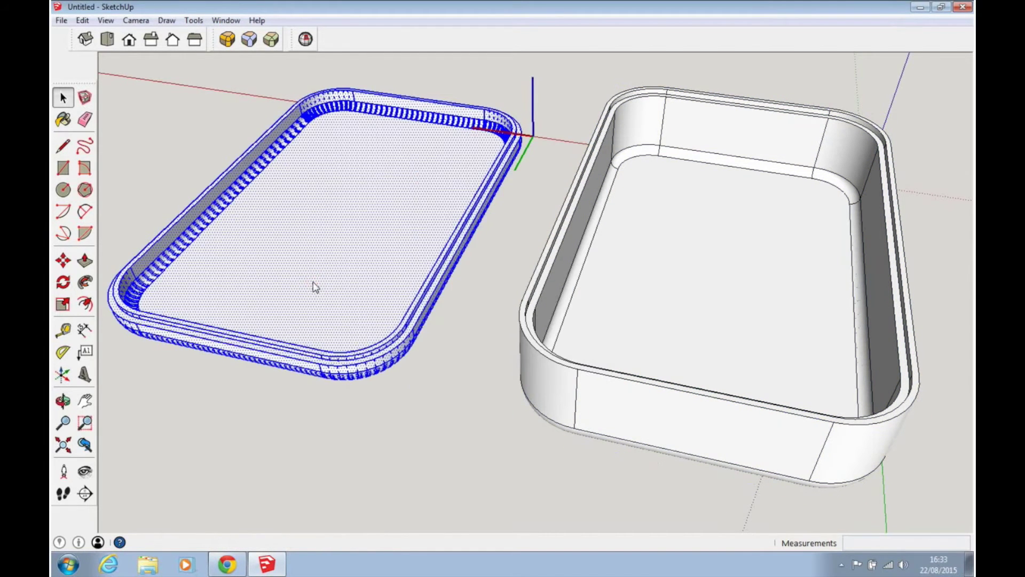
# Step: Flip the lid component upside down by rotating it 180 degrees about its lengthwise axis
pyautogui.moveTo(448, 398); pyautogui.dragTo(494, 339, button='middle')
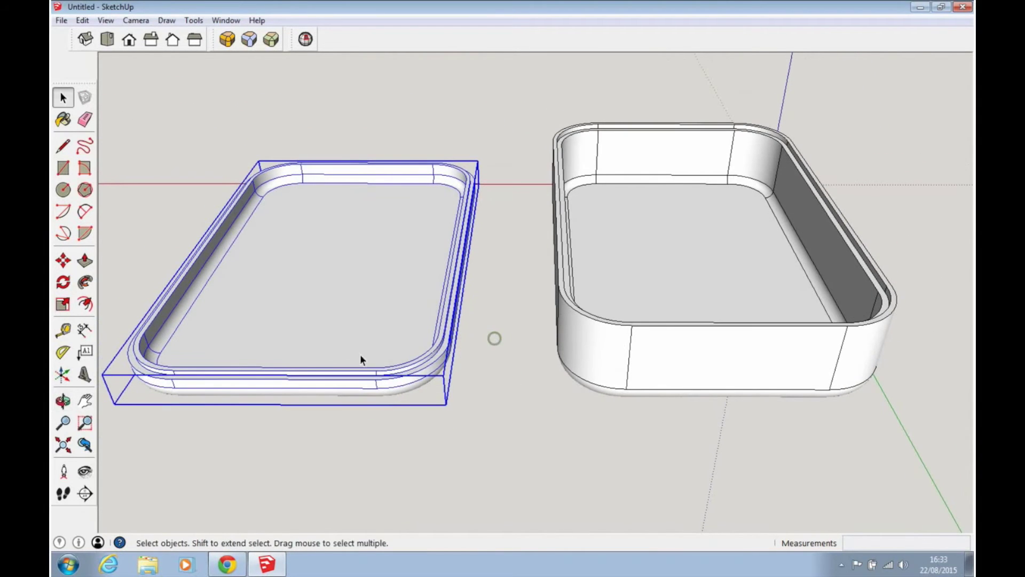
pyautogui.click(64, 261)
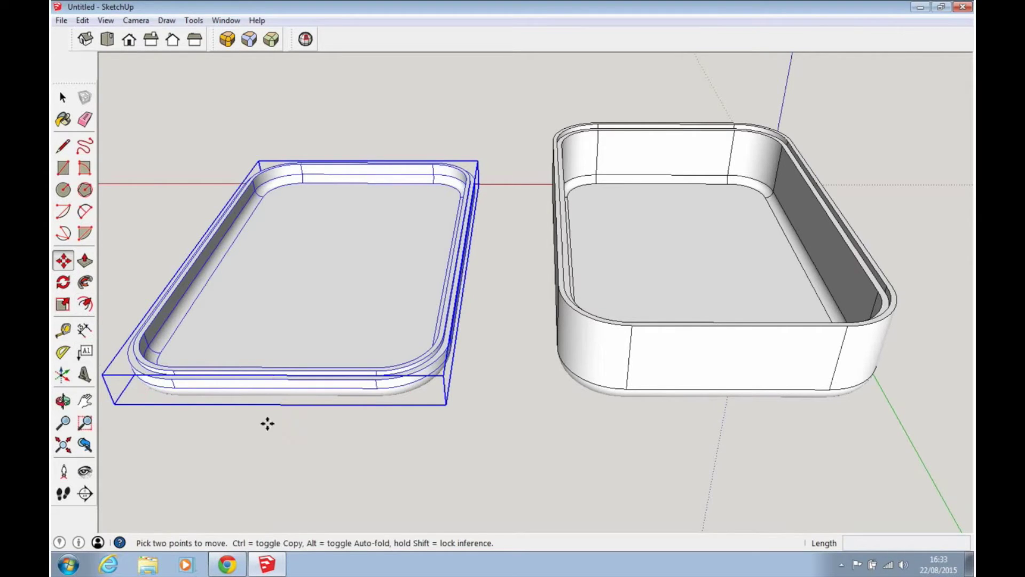
pyautogui.moveTo(410, 390)
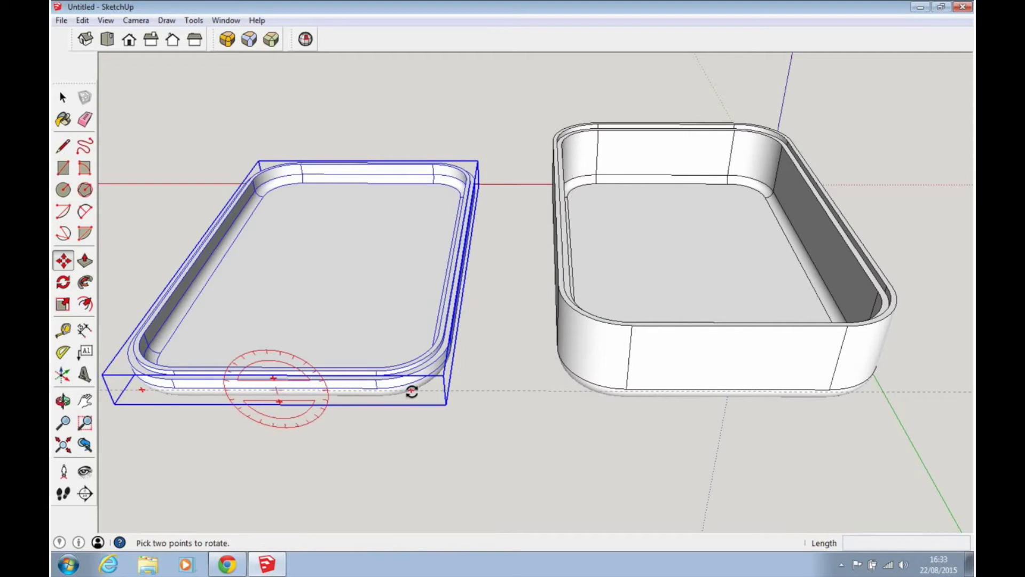
pyautogui.click(411, 391)
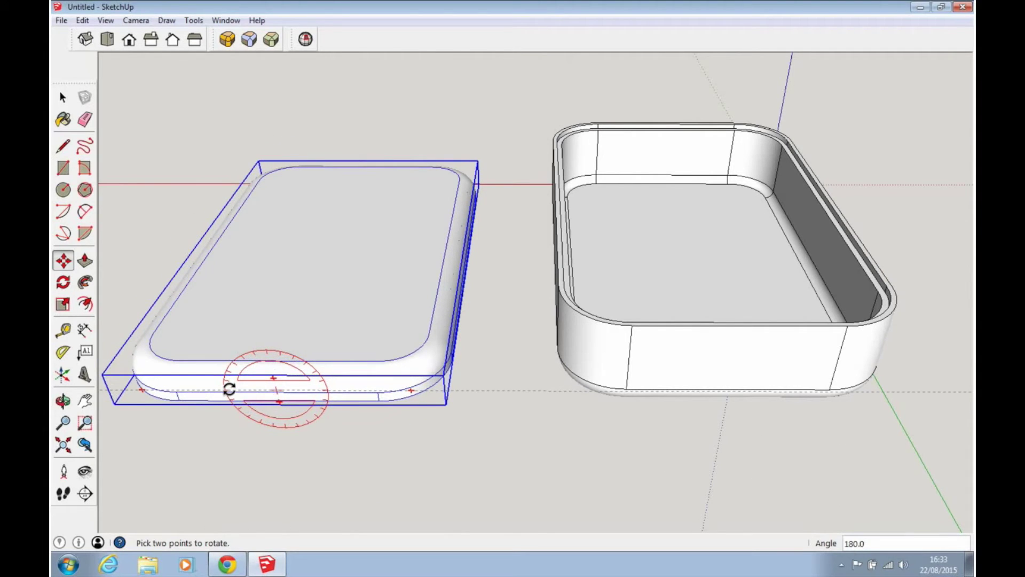
pyautogui.click(230, 389)
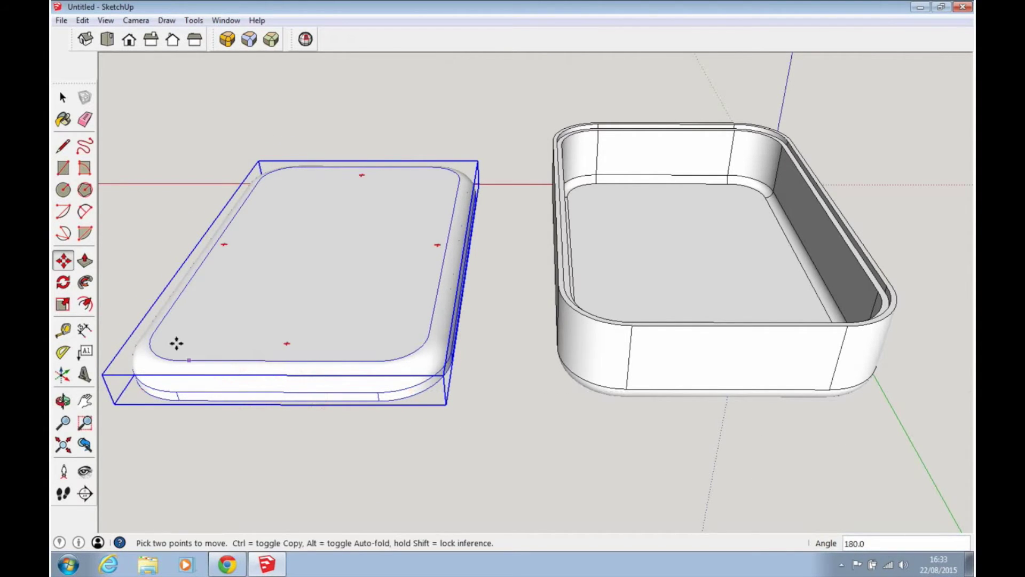
# Step: Move the flipped lid onto the box by placing its rim's corner endpoint on the matching point of the box's rim, then clear the selection
pyautogui.moveTo(457, 477); pyautogui.dragTo(463, 402, button='middle')
pyautogui.moveTo(396, 371); pyautogui.dragTo(284, 373, button='middle')
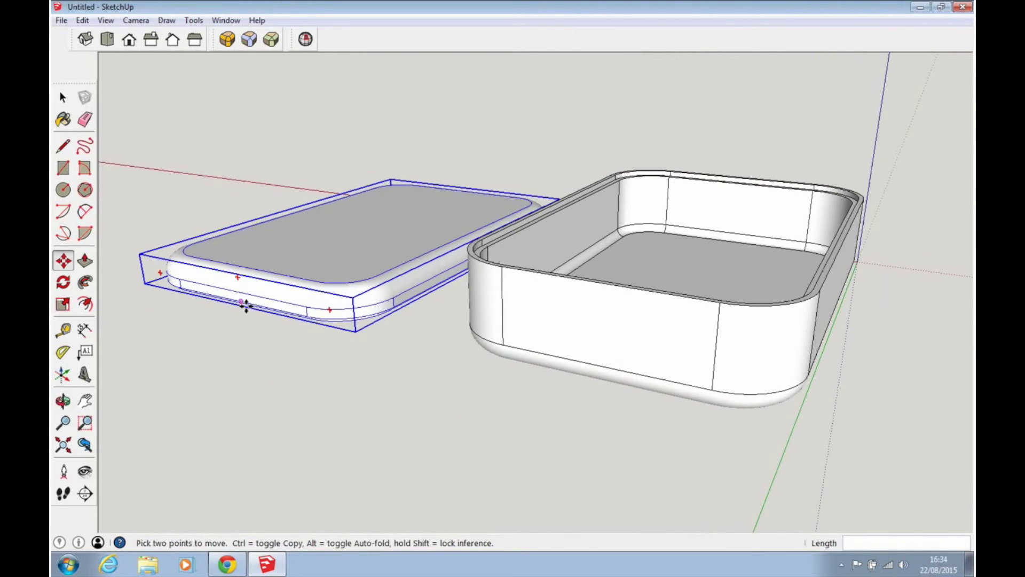
pyautogui.scroll(2, 251, 307)
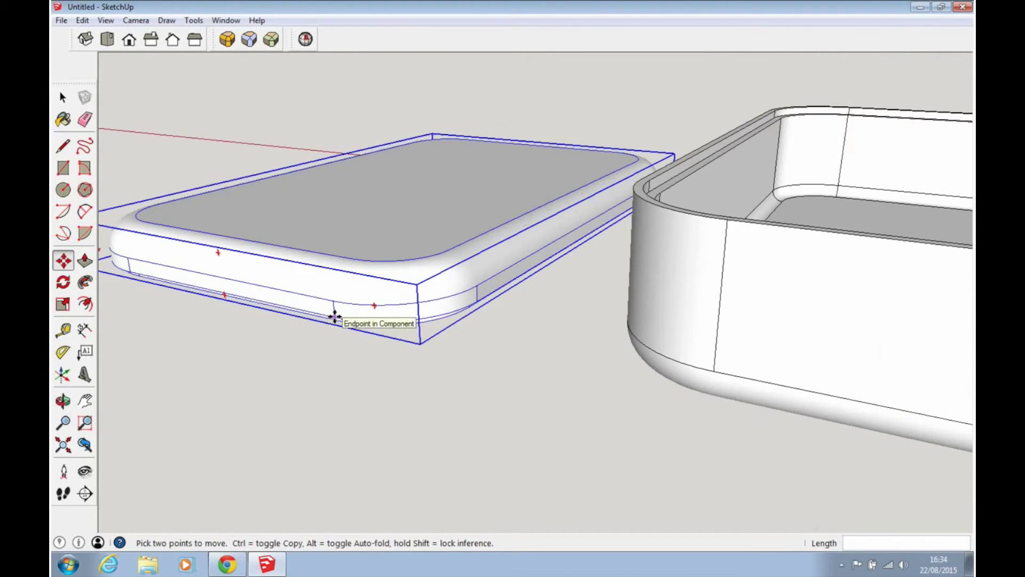
pyautogui.click(335, 316)
pyautogui.scroll(-3, 337, 323)
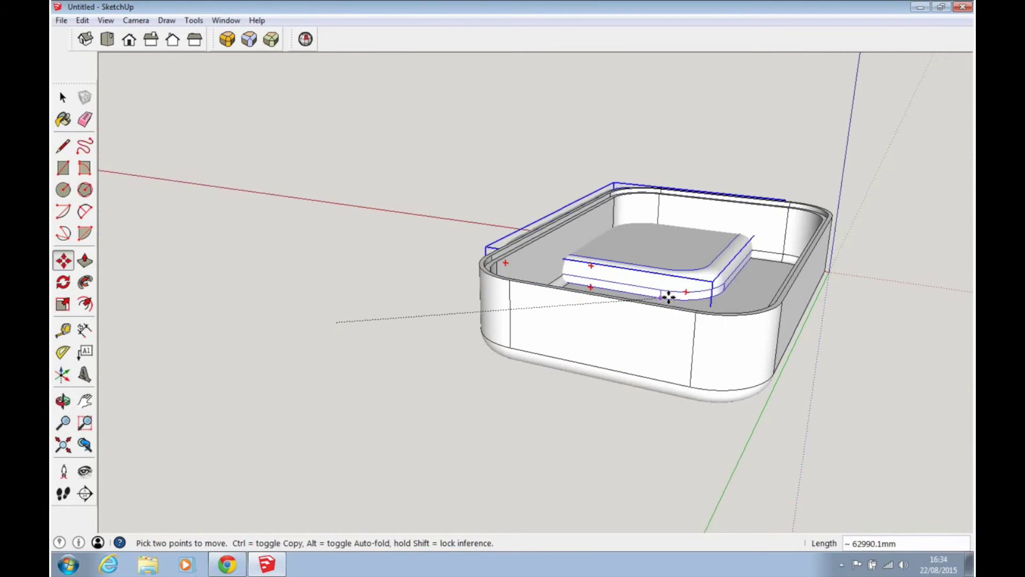
pyautogui.click(687, 306)
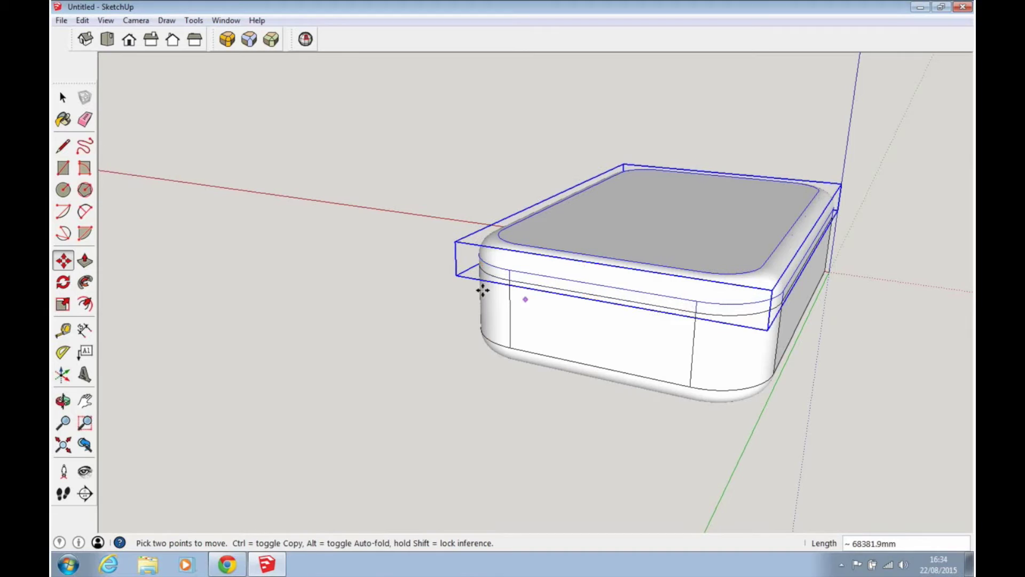
pyautogui.click(63, 97)
pyautogui.moveTo(293, 286); pyautogui.dragTo(666, 351, button='middle')
pyautogui.click(738, 412)
pyautogui.moveTo(738, 412); pyautogui.dragTo(715, 464, button='middle')
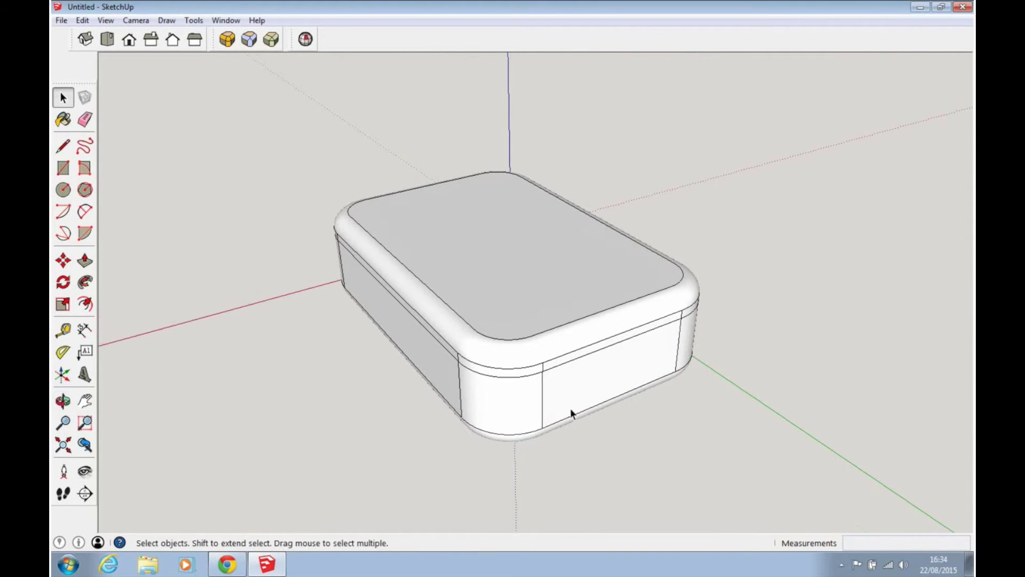
# Step: Turn on the X-ray face style and examine at the corner how the lid's lip seats inside the box's rim
pyautogui.click(136, 21)
pyautogui.moveTo(106, 20)
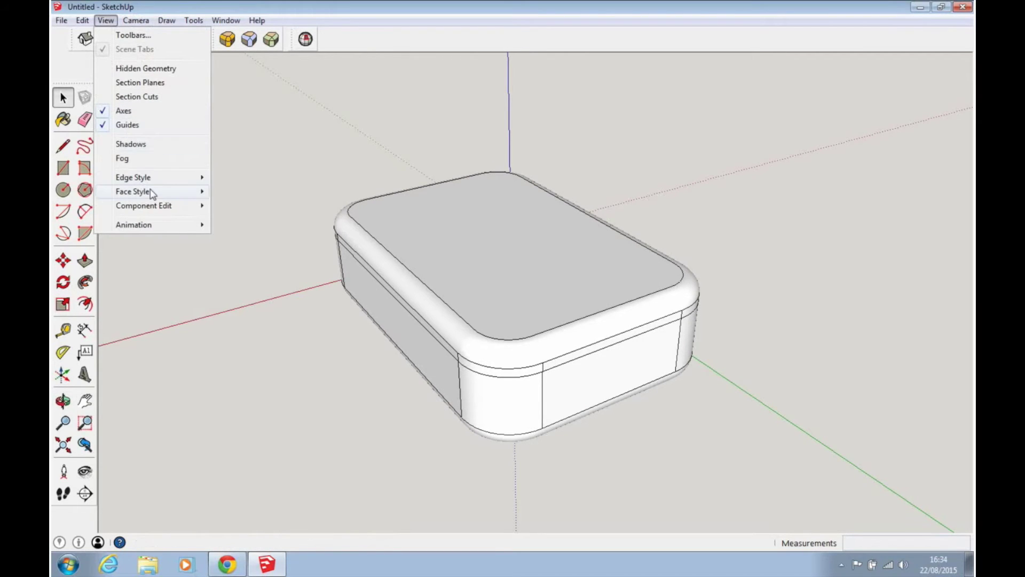
pyautogui.moveTo(152, 193)
pyautogui.click(239, 191)
pyautogui.moveTo(497, 271); pyautogui.dragTo(394, 279, button='middle')
pyautogui.scroll(3, 409, 312)
pyautogui.click(459, 318)
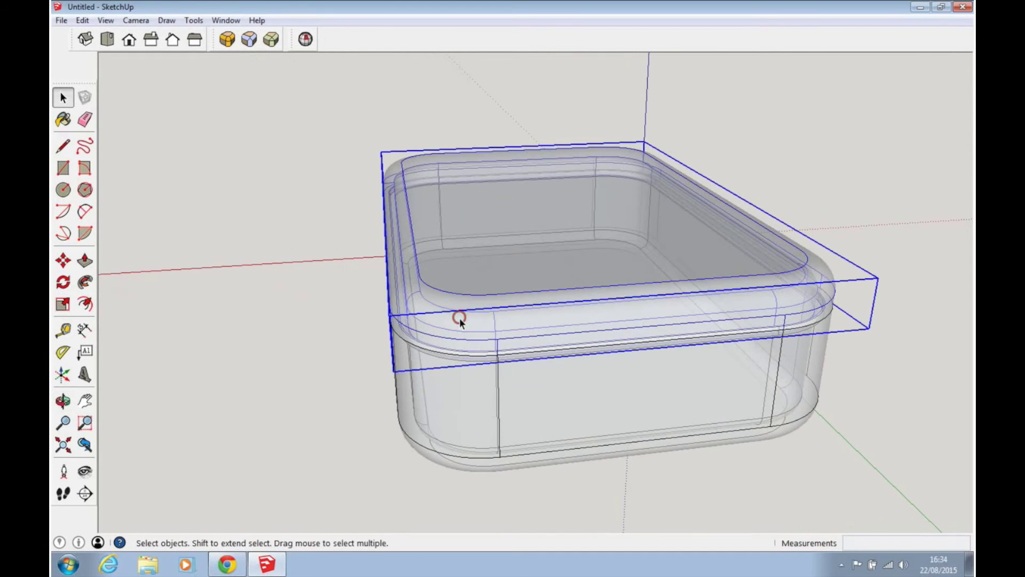
pyautogui.moveTo(434, 342); pyautogui.dragTo(462, 402, button='middle')
pyautogui.scroll(6, 451, 334)
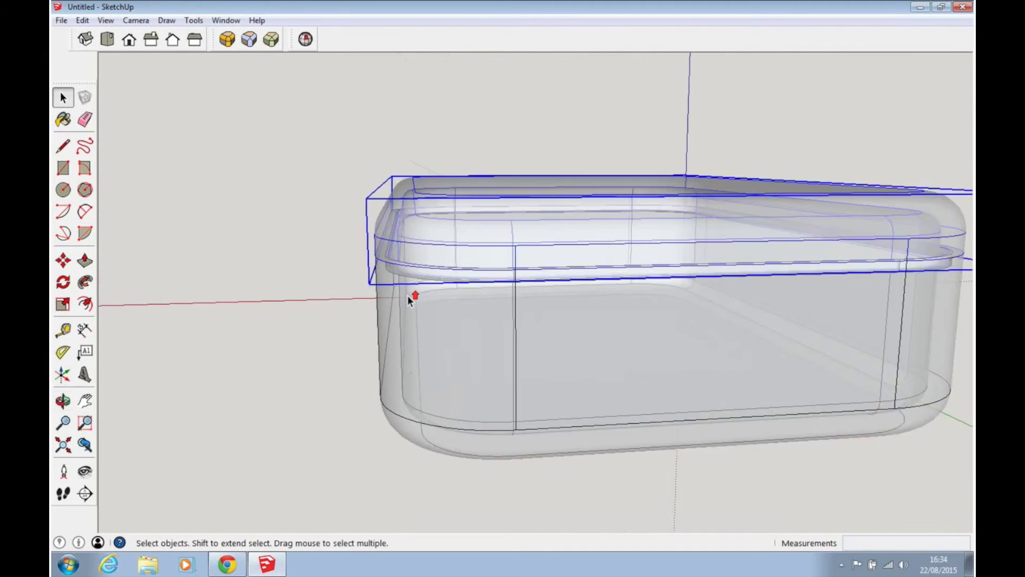
pyautogui.scroll(2, 408, 296)
pyautogui.moveTo(414, 300)
pyautogui.mouseDown(button='middle')
pyautogui.moveTo(422, 341)
pyautogui.moveTo(423, 319)
pyautogui.moveTo(384, 331)
pyautogui.moveTo(374, 228)
pyautogui.moveTo(379, 283)
pyautogui.moveTo(332, 348)
pyautogui.moveTo(389, 296)
pyautogui.moveTo(426, 293)
pyautogui.mouseUp(button='middle')
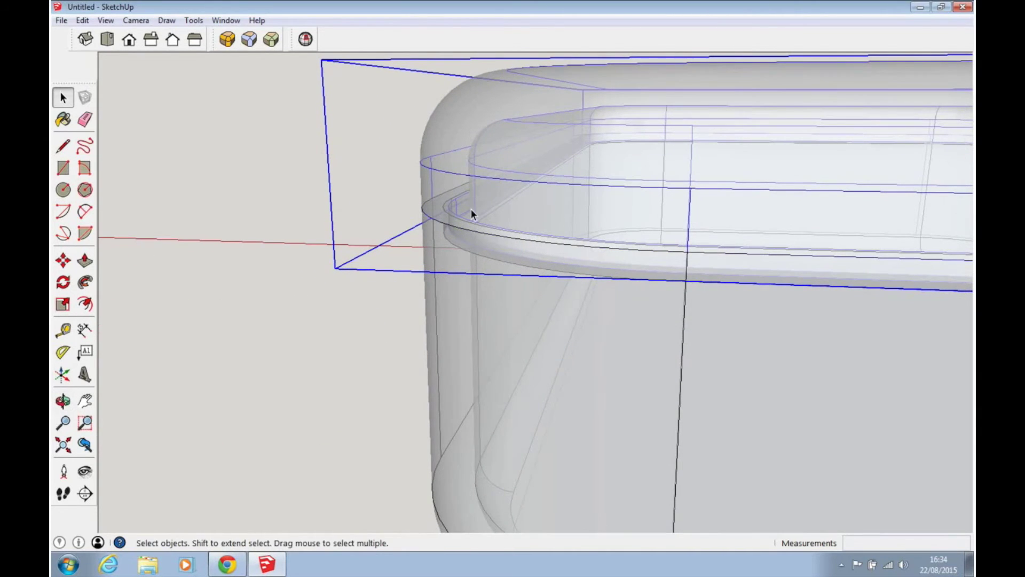
pyautogui.moveTo(425, 319); pyautogui.dragTo(508, 328, button='middle')
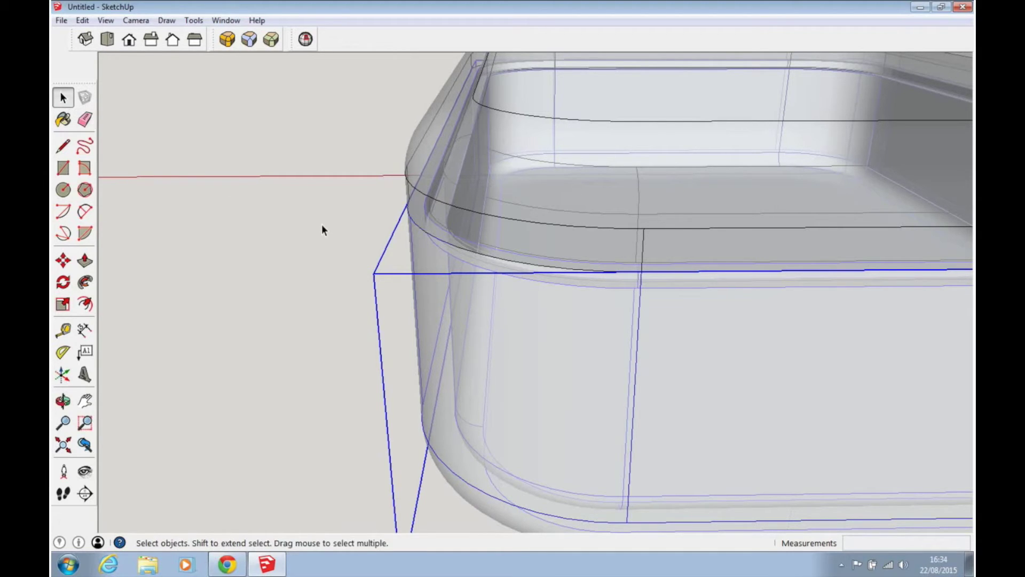
pyautogui.moveTo(322, 225); pyautogui.dragTo(452, 281, button='middle')
pyautogui.scroll(-6, 443, 298)
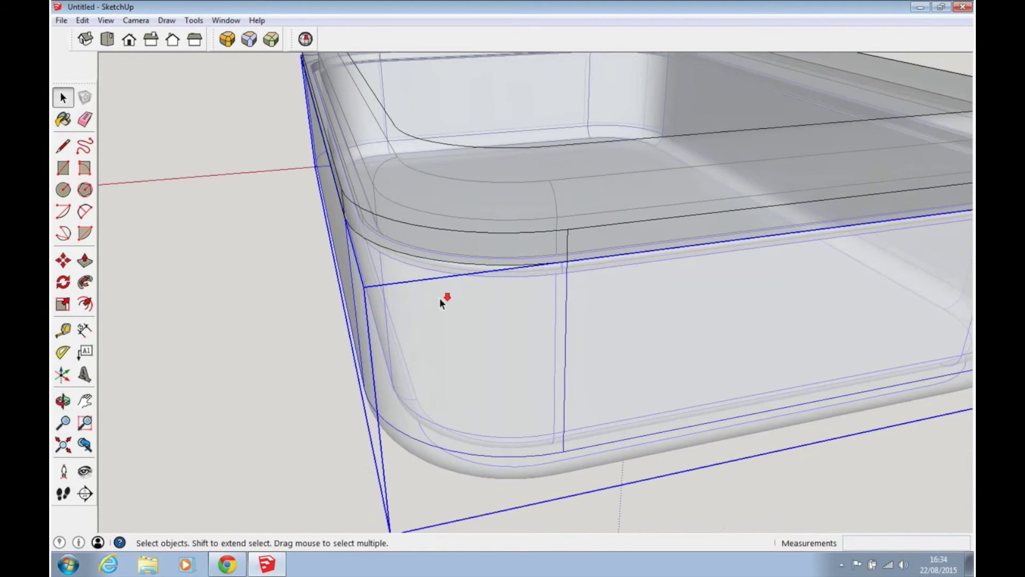
pyautogui.click(617, 403)
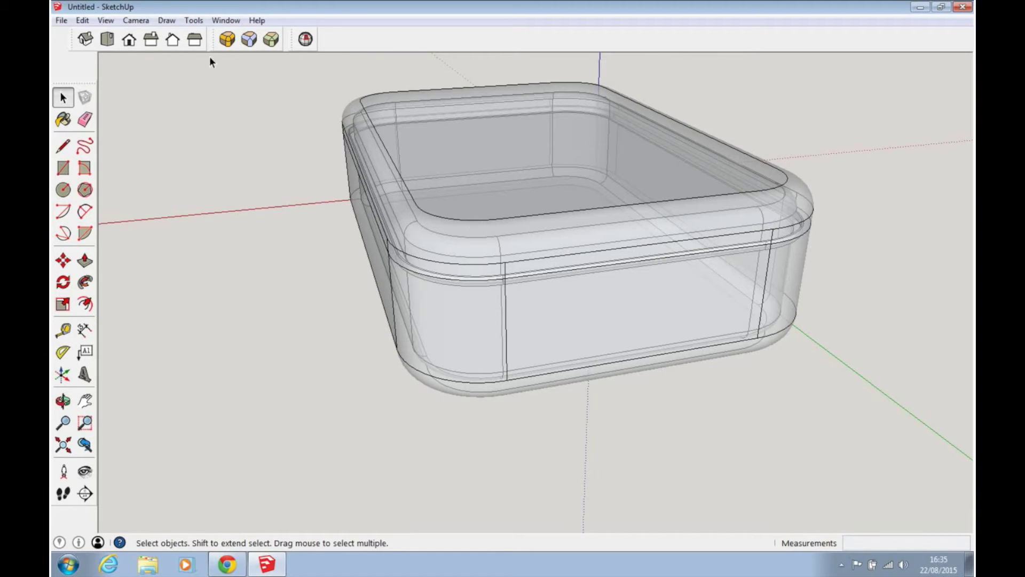
# Step: Turn off the X-ray face style and undo the lid's move and flip to return it open side up beside the box
pyautogui.click(105, 20)
pyautogui.moveTo(164, 197)
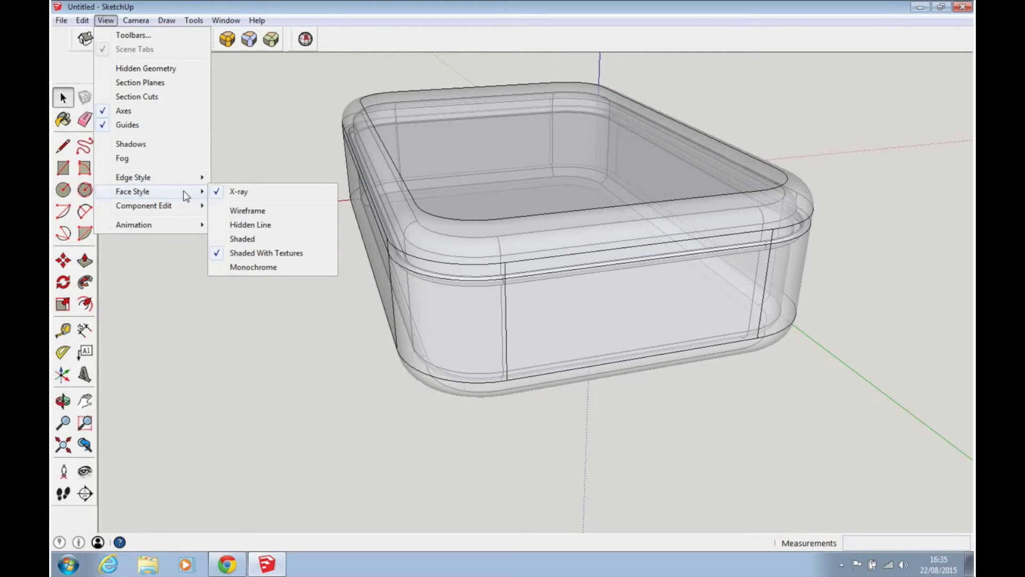
pyautogui.click(225, 193)
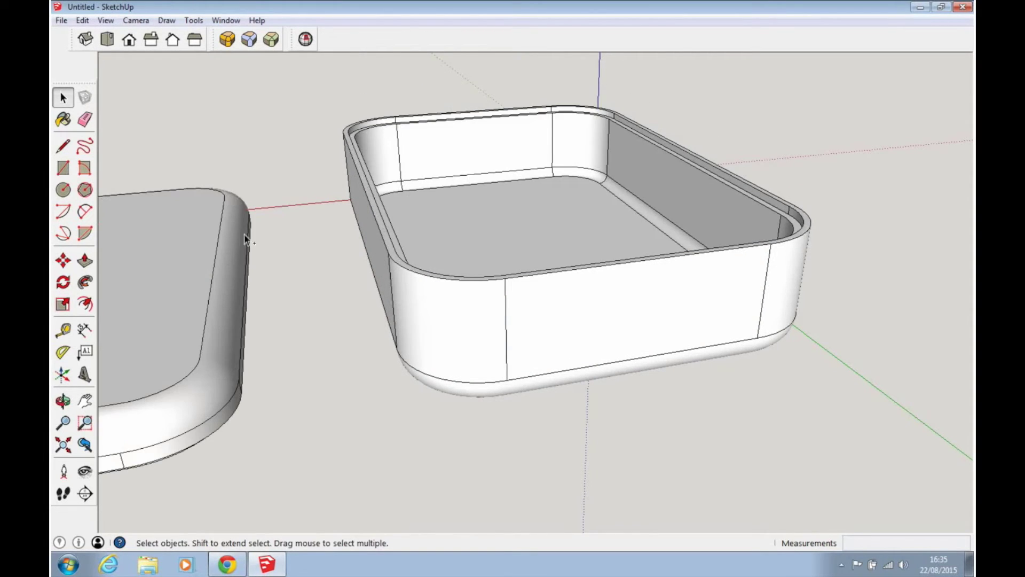
pyautogui.moveTo(269, 277); pyautogui.dragTo(278, 231, button='middle')
pyautogui.scroll(-3, 307, 310)
pyautogui.click(332, 267)
pyautogui.moveTo(313, 291); pyautogui.dragTo(542, 350, button='middle')
pyautogui.click(542, 351)
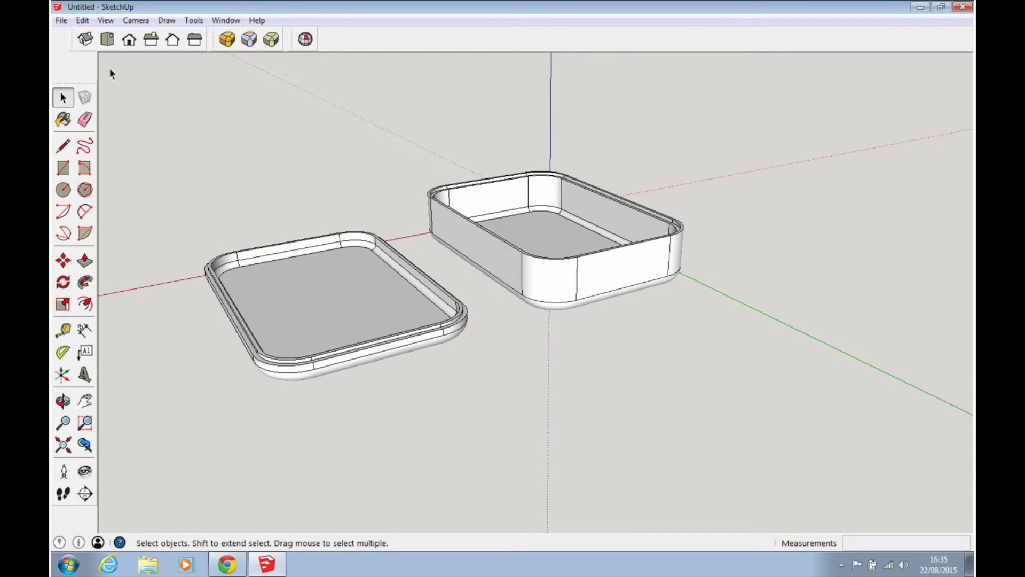
# Step: Save the model under the file name My3dprintedBox
pyautogui.click(61, 20)
pyautogui.click(86, 82)
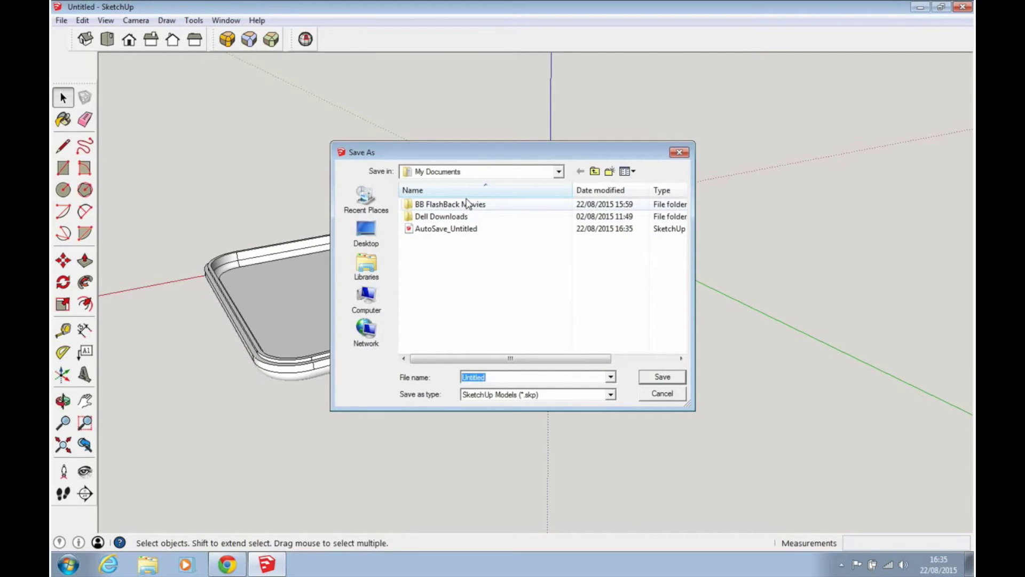
pyautogui.write('My')
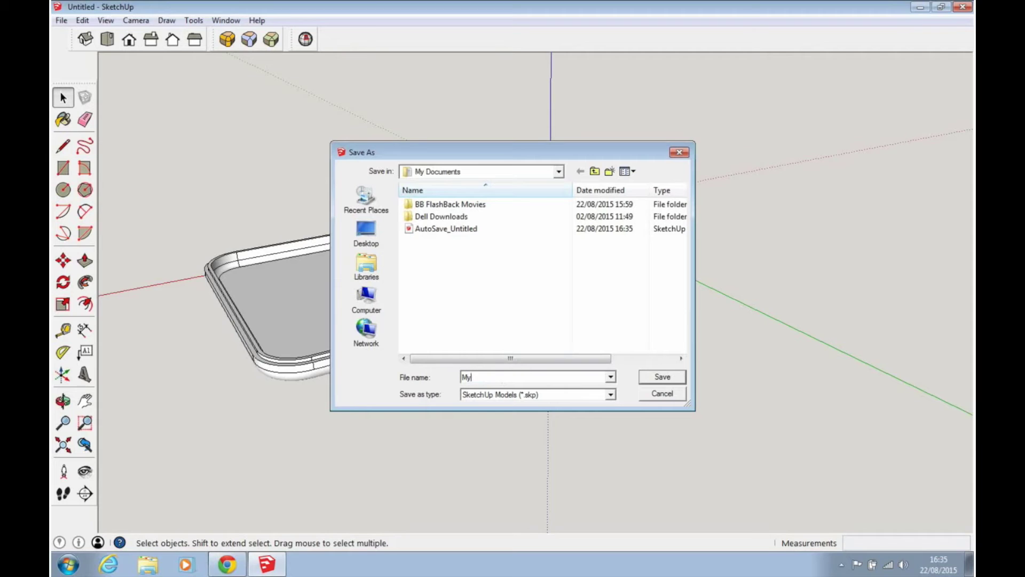
pyautogui.write('3dprintedBo')
pyautogui.press('Return')
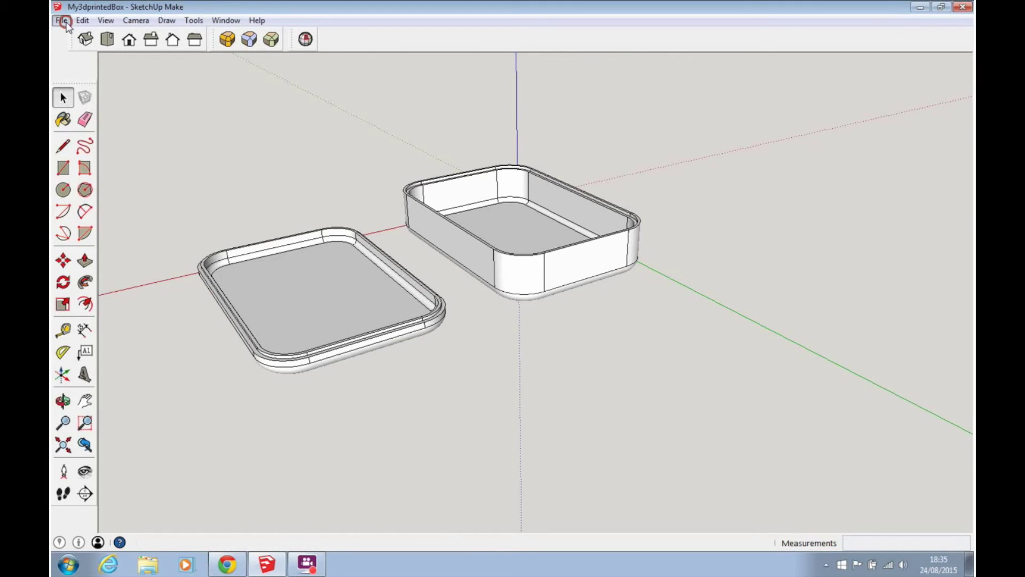
# Step: Export the 3D model to the Sketchup Models folder as the COLLADA (.dae) file My3dprintedBox
pyautogui.click(61, 20)
pyautogui.moveTo(90, 219)
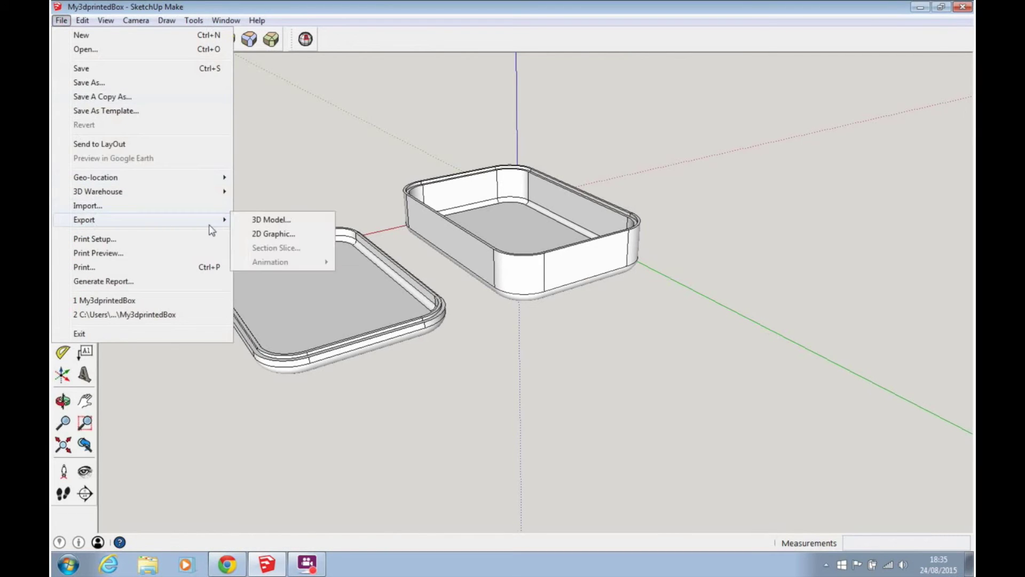
pyautogui.click(239, 220)
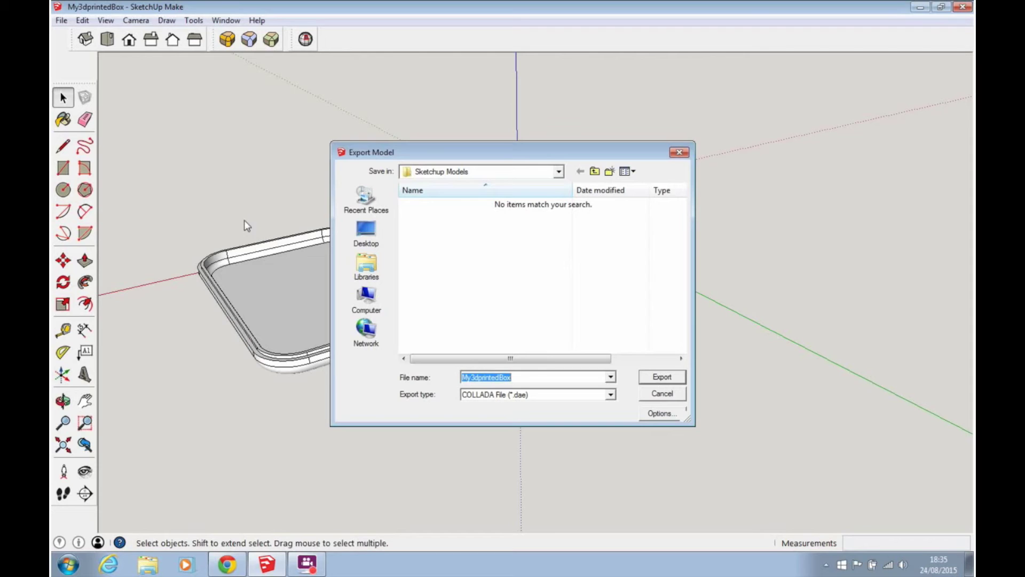
pyautogui.click(525, 377)
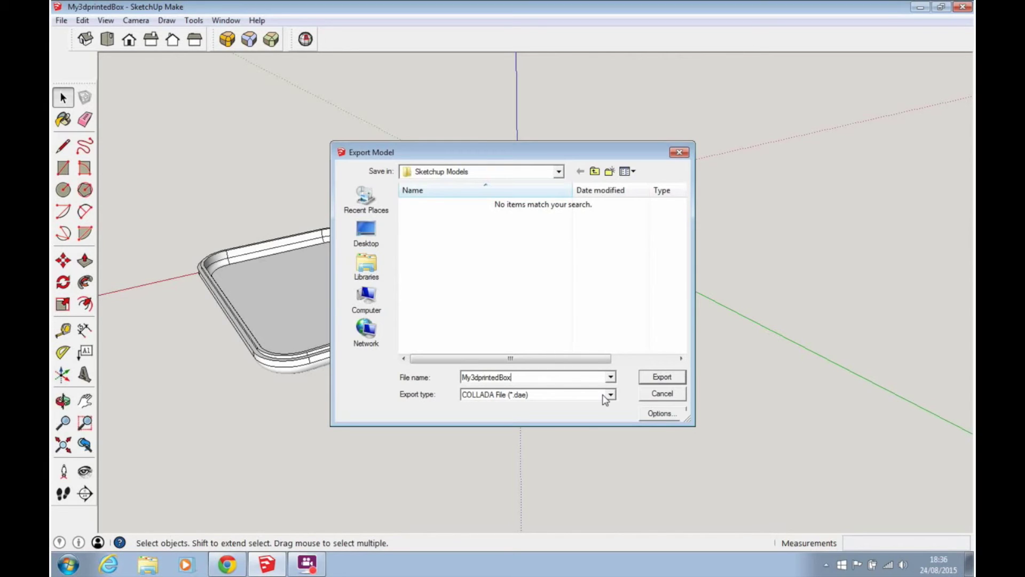
pyautogui.click(661, 377)
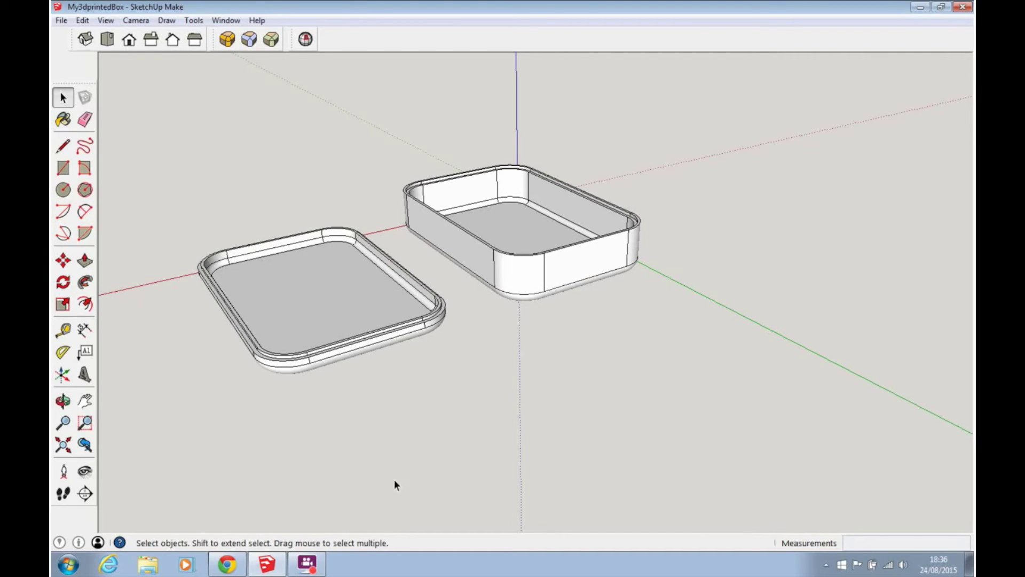
# Step: Switch to Chrome and open the My Models page on Shapeways
pyautogui.click(227, 565)
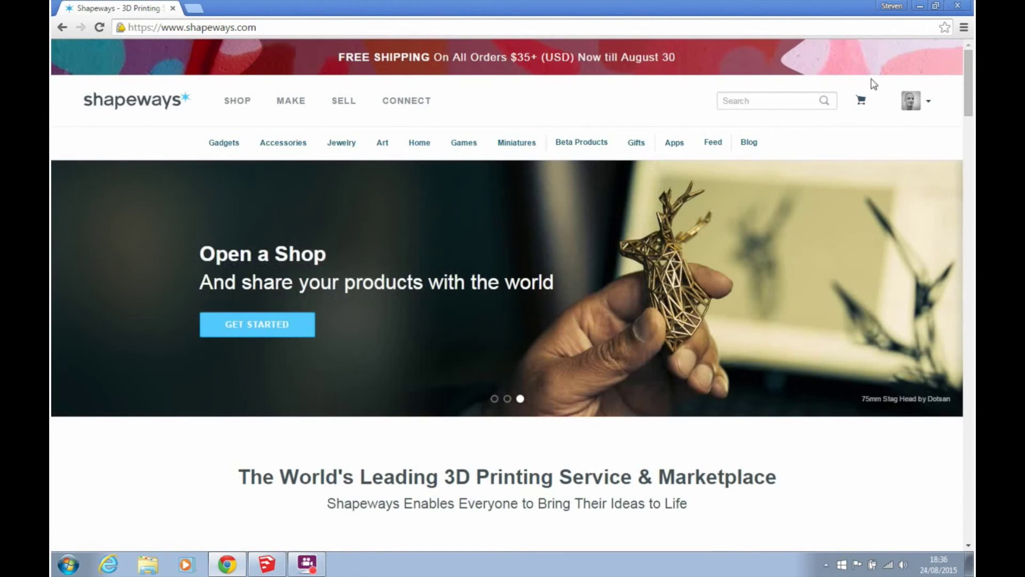
pyautogui.click(911, 104)
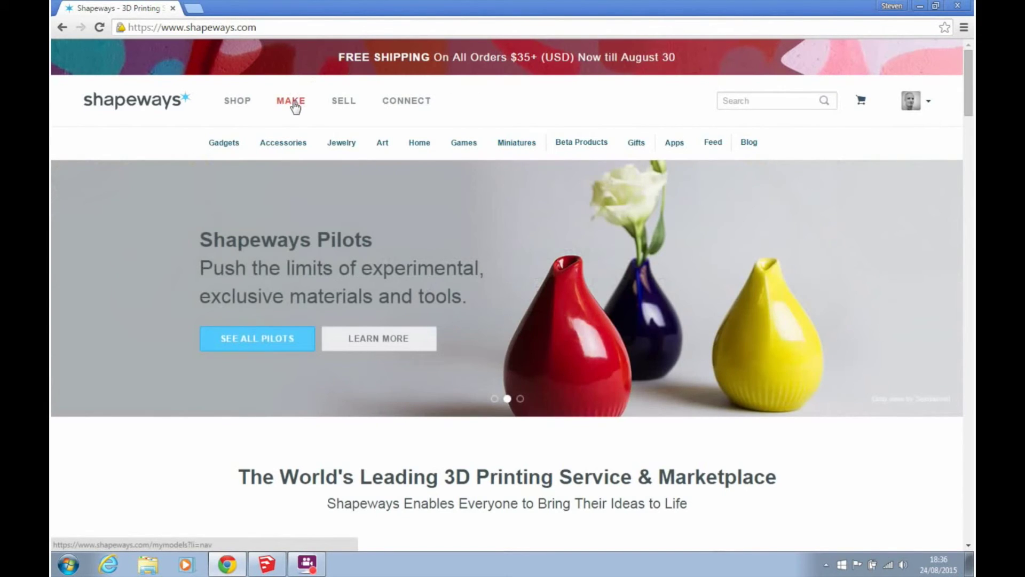
pyautogui.click(293, 101)
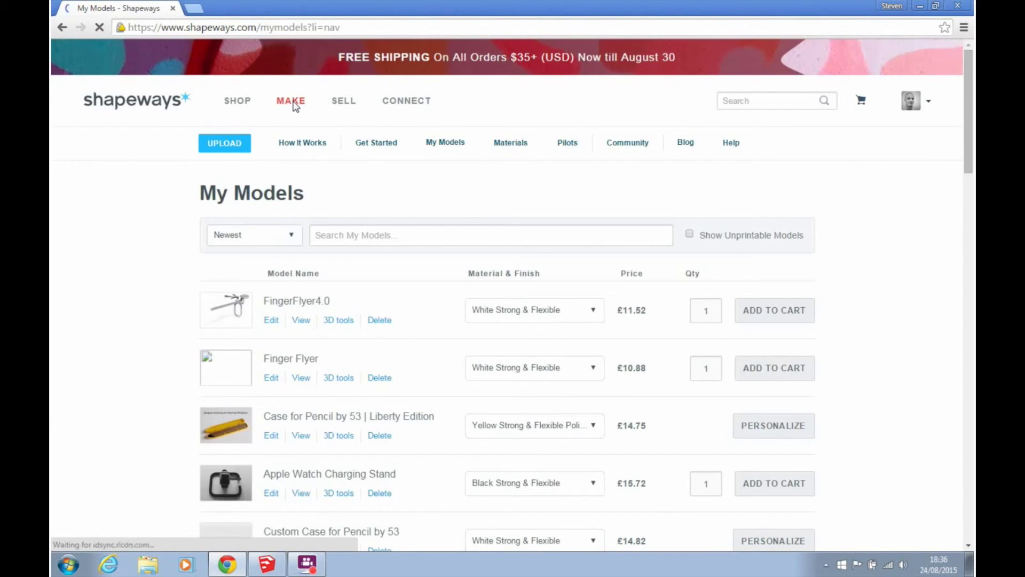
pyautogui.moveTo(300, 407)
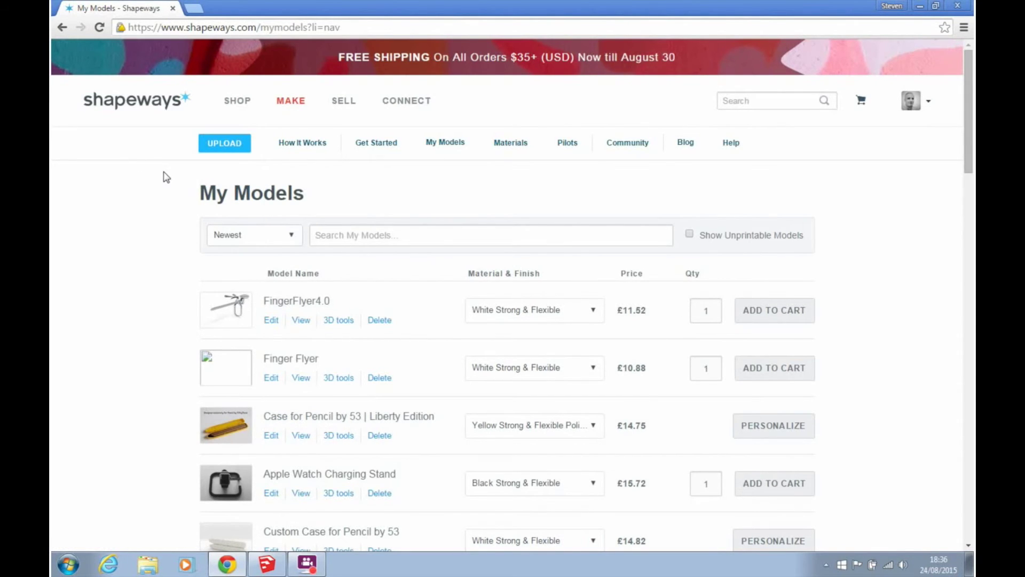
# Step: Start a 3D design upload and choose My3dprintedBox.dae from the Sketchup Models folder in My Documents
pyautogui.click(225, 146)
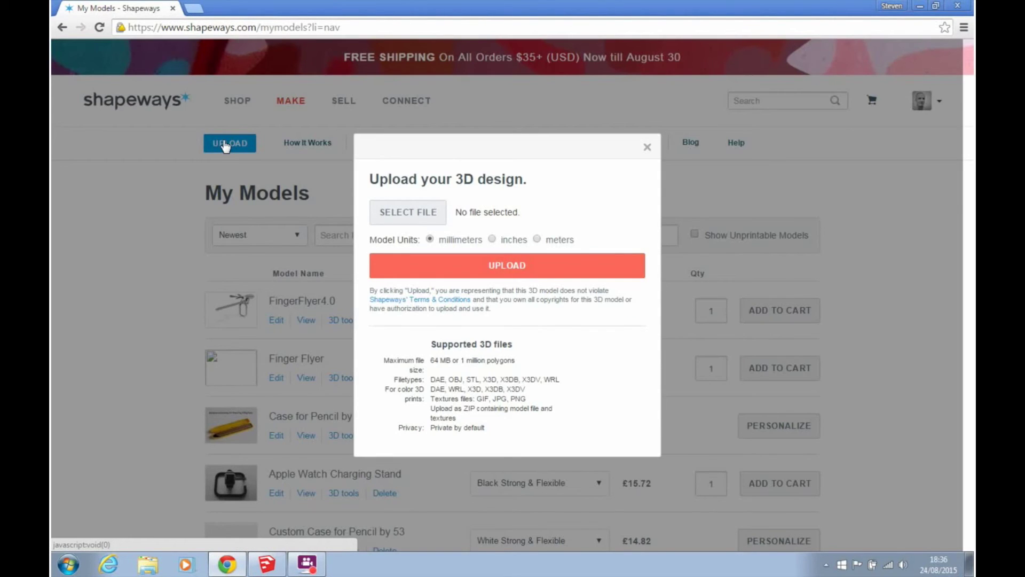
pyautogui.click(408, 213)
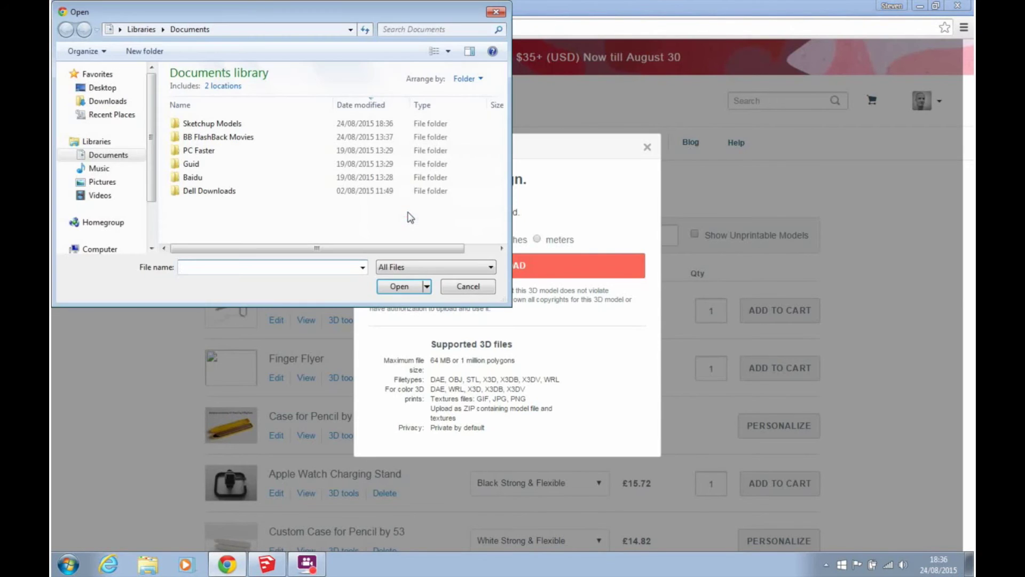
pyautogui.click(71, 155)
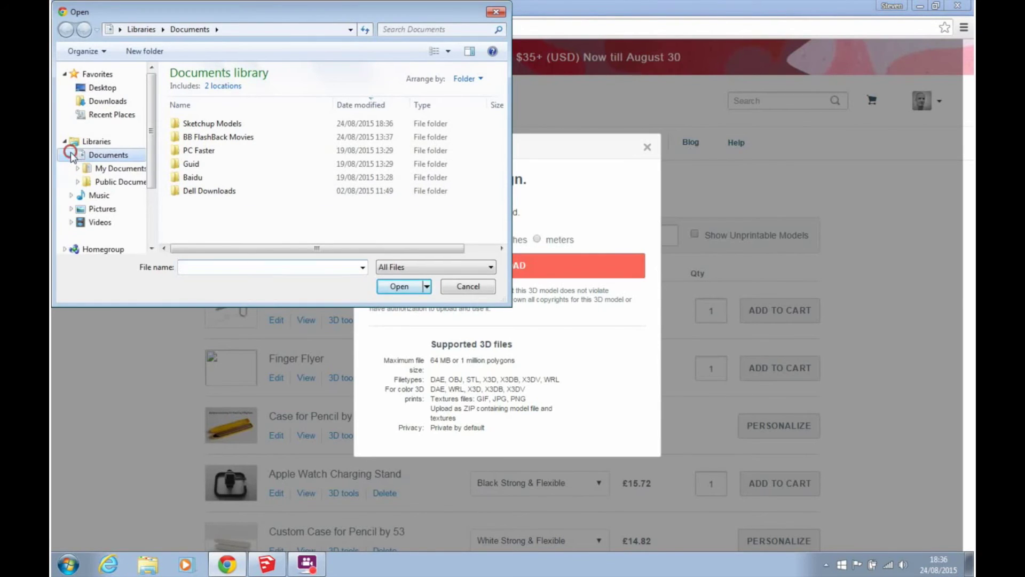
pyautogui.click(77, 168)
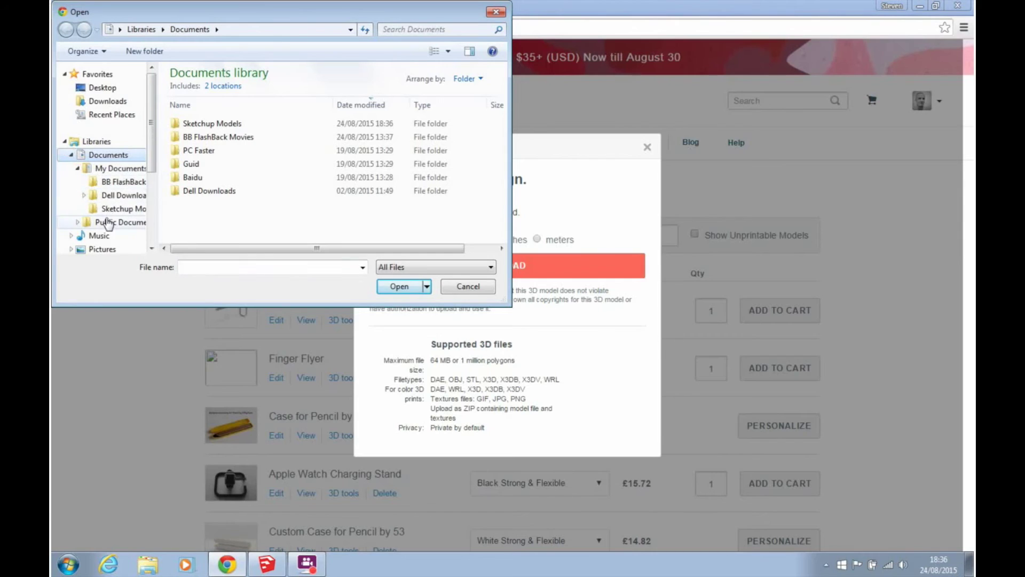
pyautogui.click(112, 208)
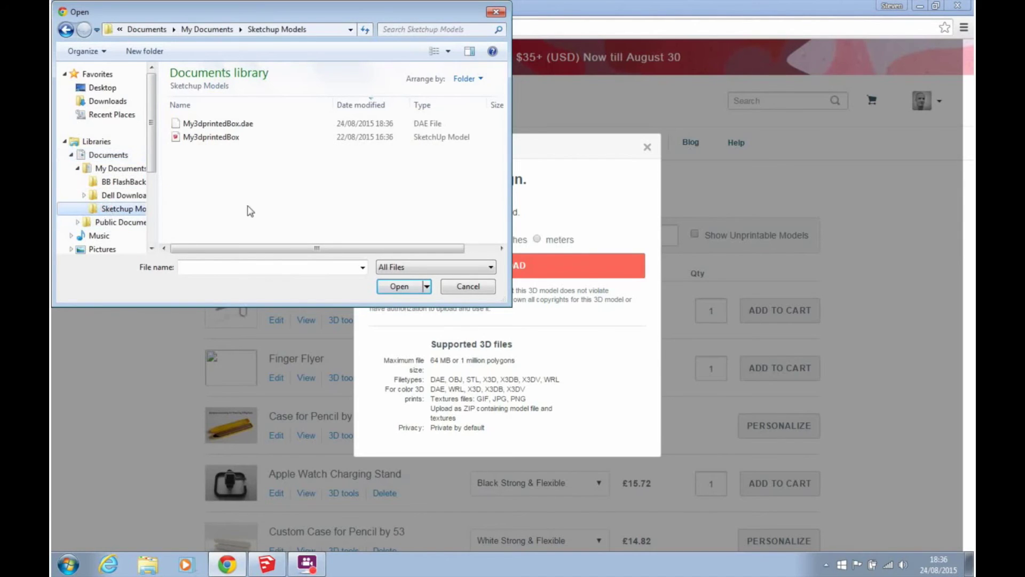
pyautogui.click(201, 125)
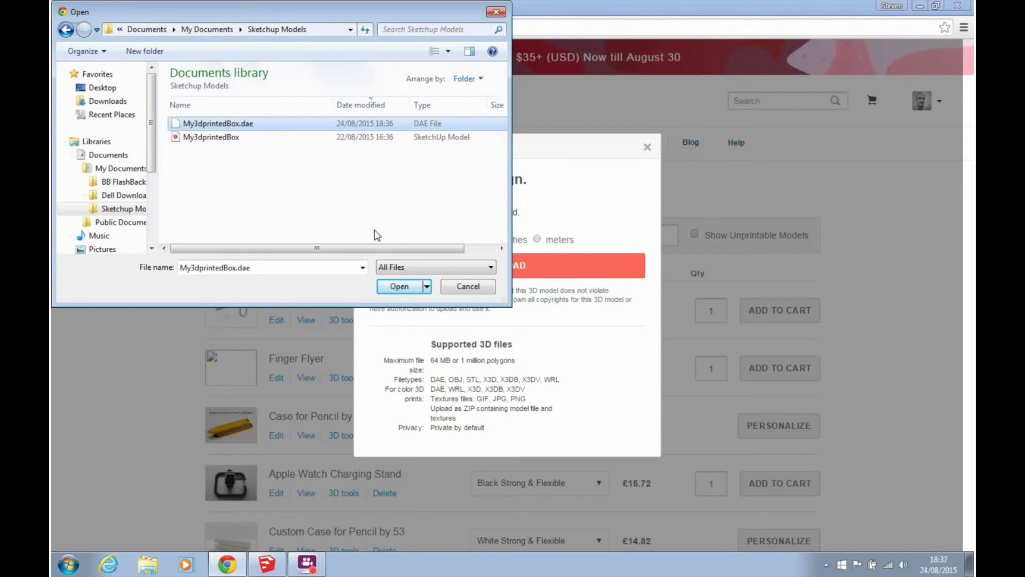
pyautogui.click(406, 287)
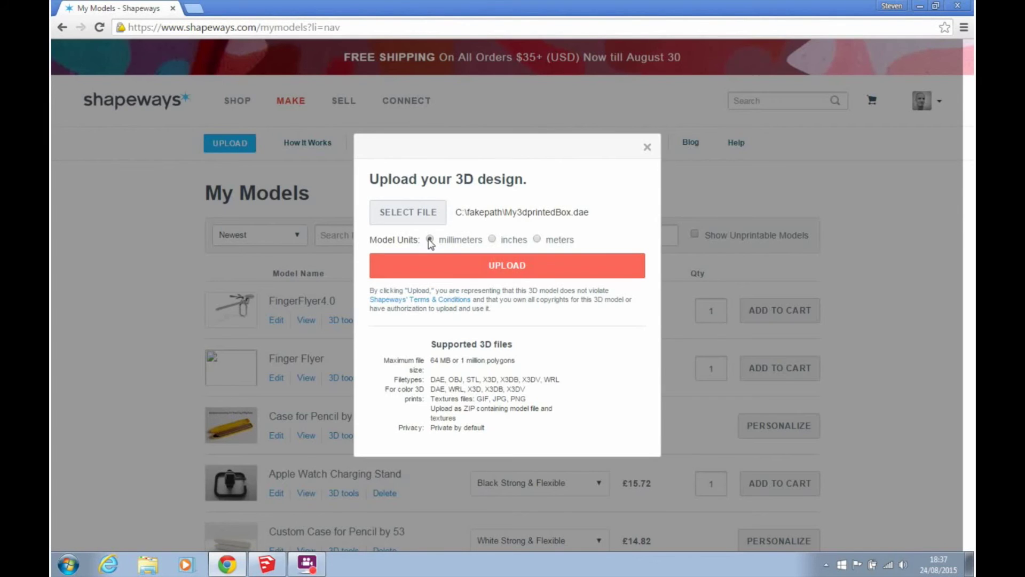
# Step: Upload the chosen model with millimeters as its units and rotate its 3D preview to examine the box and lid
pyautogui.click(489, 267)
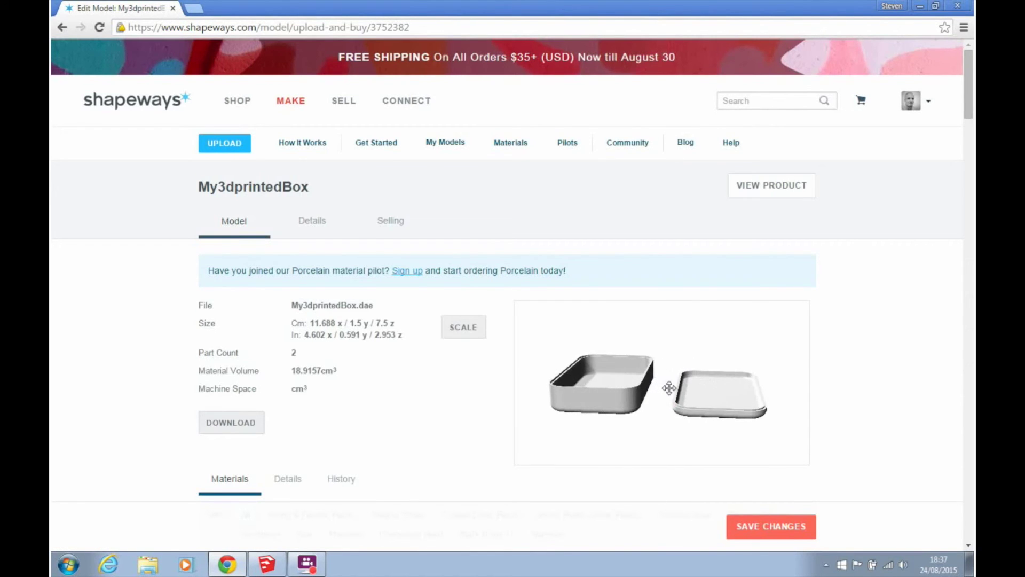
pyautogui.moveTo(671, 393); pyautogui.dragTo(612, 417)
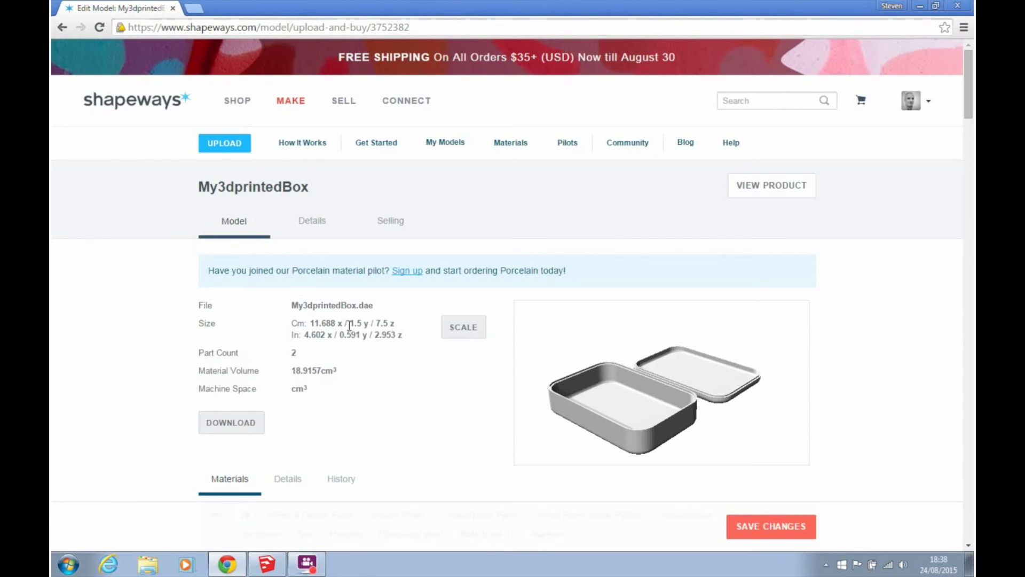
# Step: Rotate the uploaded model's 3D preview to inspect the box and lid from several angles
pyautogui.moveTo(645, 441); pyautogui.dragTo(605, 435)
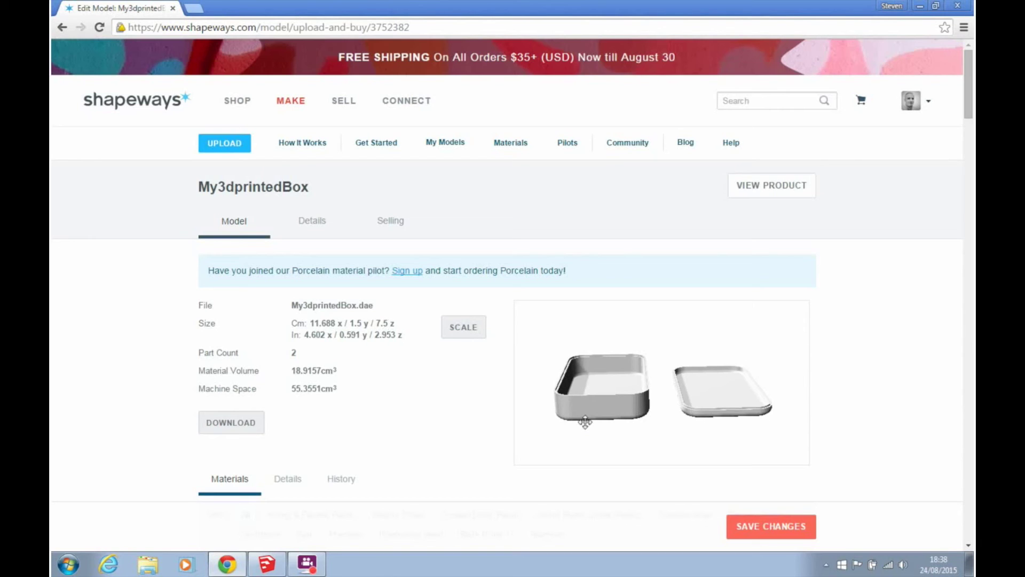
pyautogui.moveTo(556, 442); pyautogui.dragTo(606, 353)
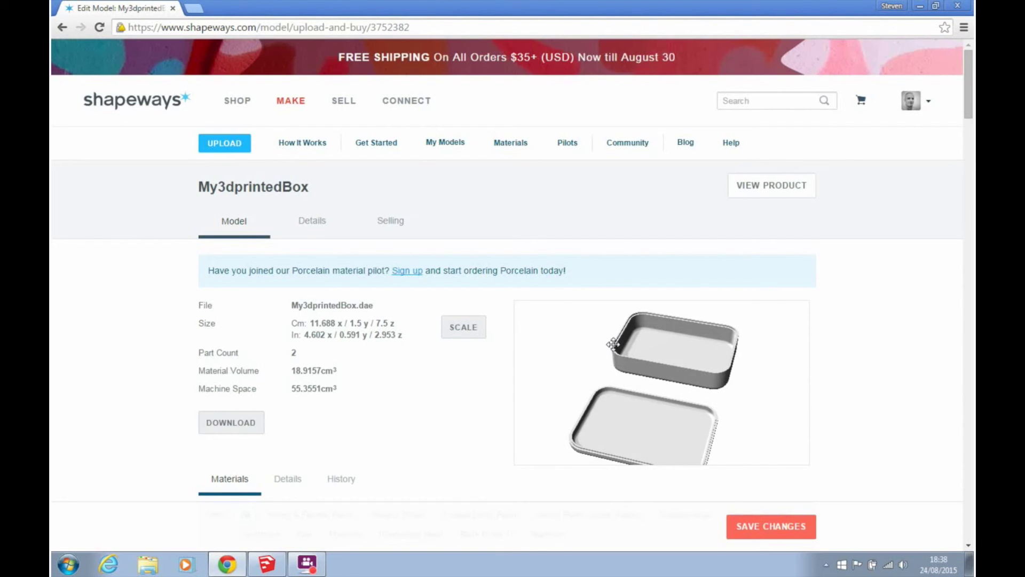
pyautogui.moveTo(584, 397); pyautogui.dragTo(512, 398)
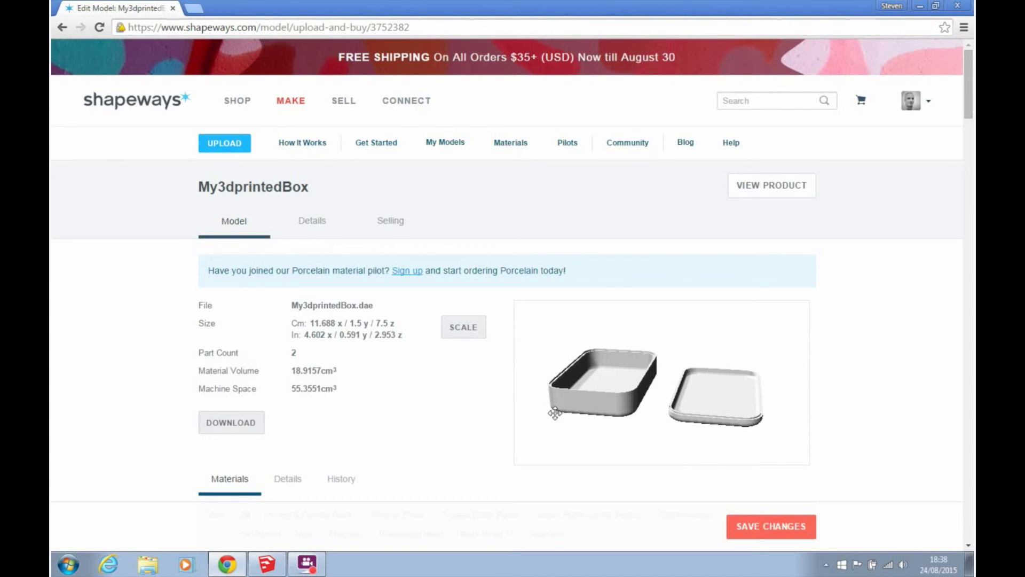
pyautogui.moveTo(614, 423); pyautogui.dragTo(609, 420)
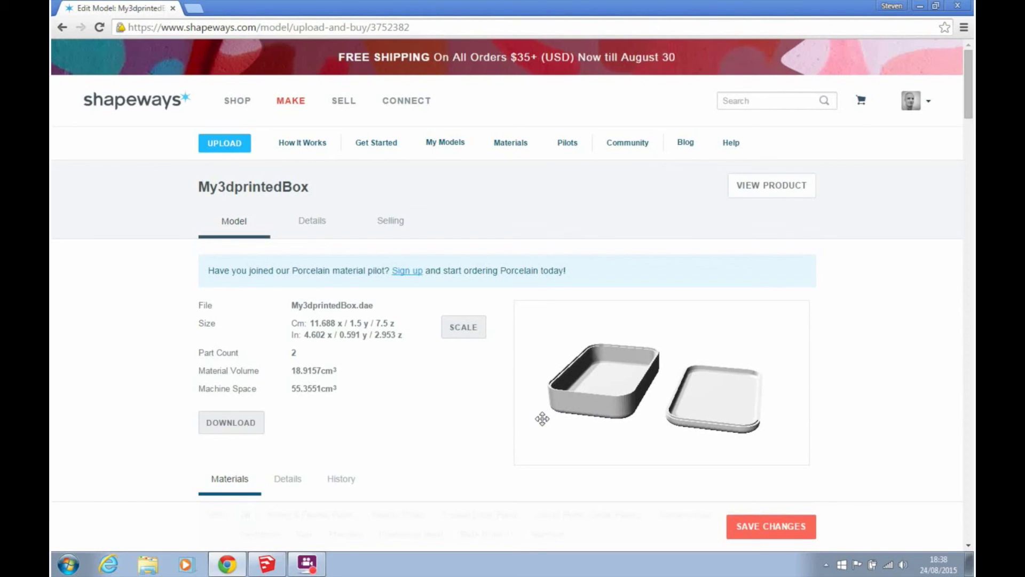
pyautogui.moveTo(542, 419); pyautogui.dragTo(545, 417)
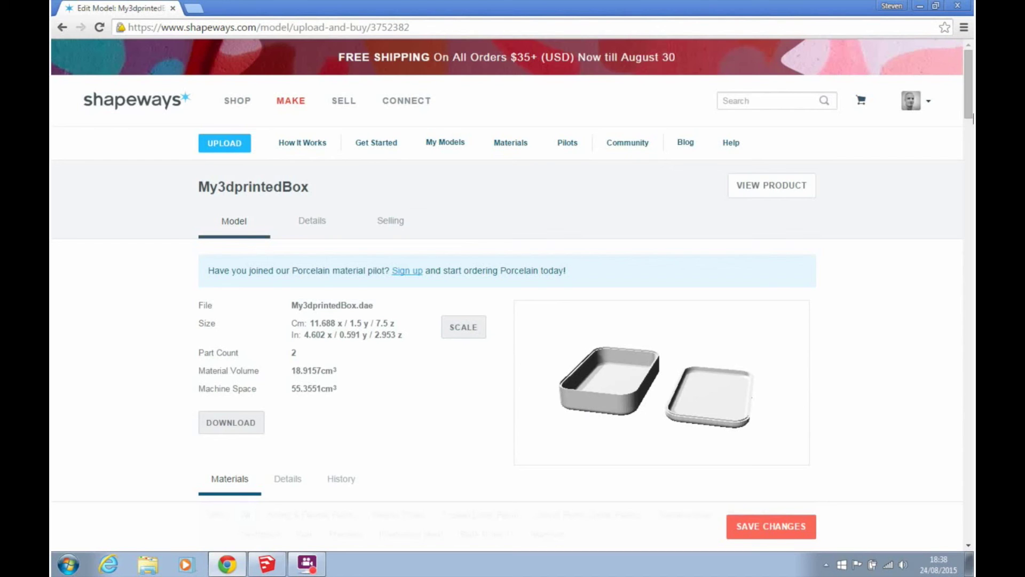
# Step: Review the available print materials, their automatic checks and prices, including the price breakdown for White Strong & Flexible Plastic
pyautogui.moveTo(968, 109); pyautogui.dragTo(970, 166)
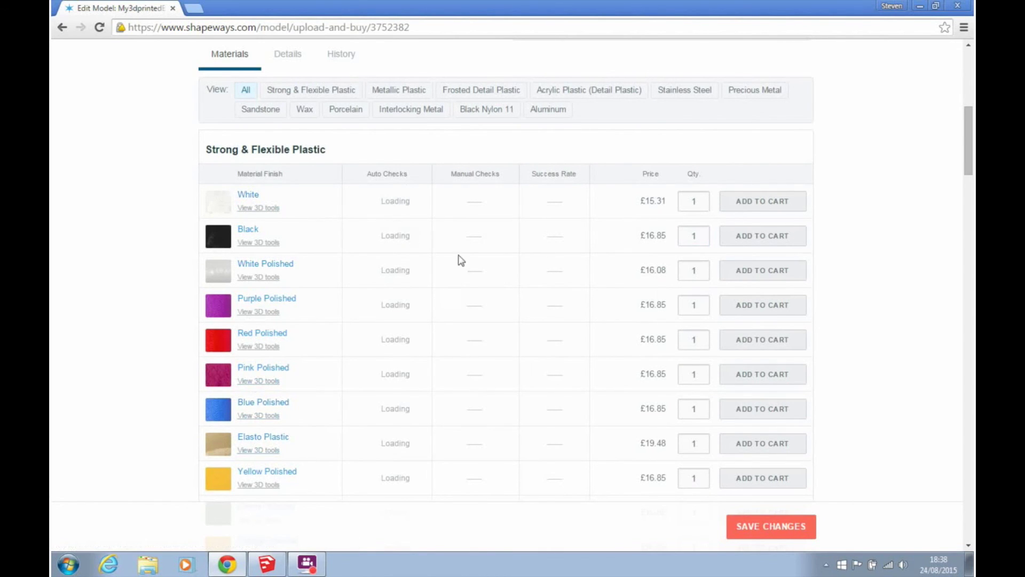
pyautogui.moveTo(970, 143); pyautogui.dragTo(966, 262)
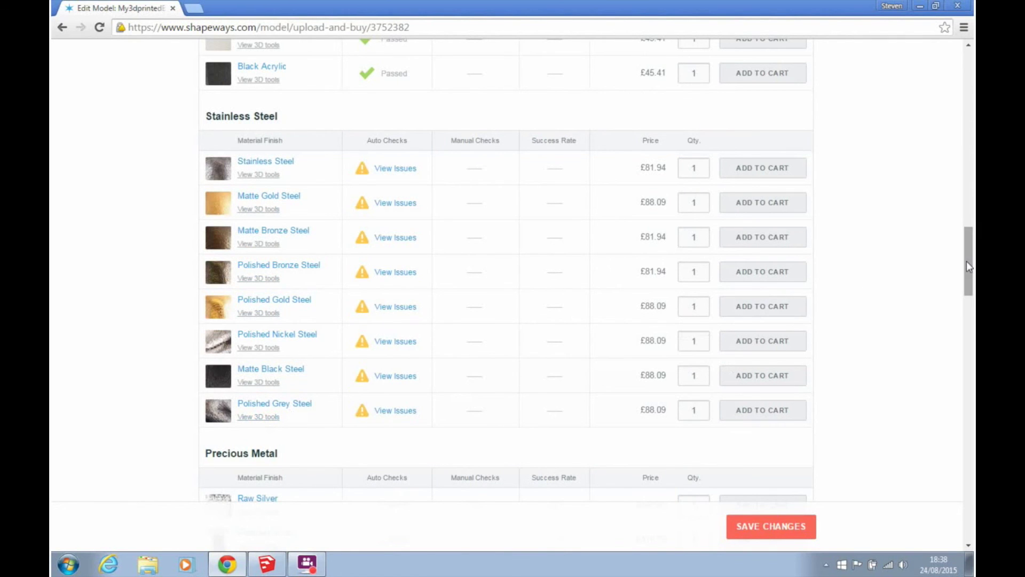
pyautogui.moveTo(968, 262); pyautogui.dragTo(972, 243)
pyautogui.moveTo(973, 219); pyautogui.dragTo(973, 158)
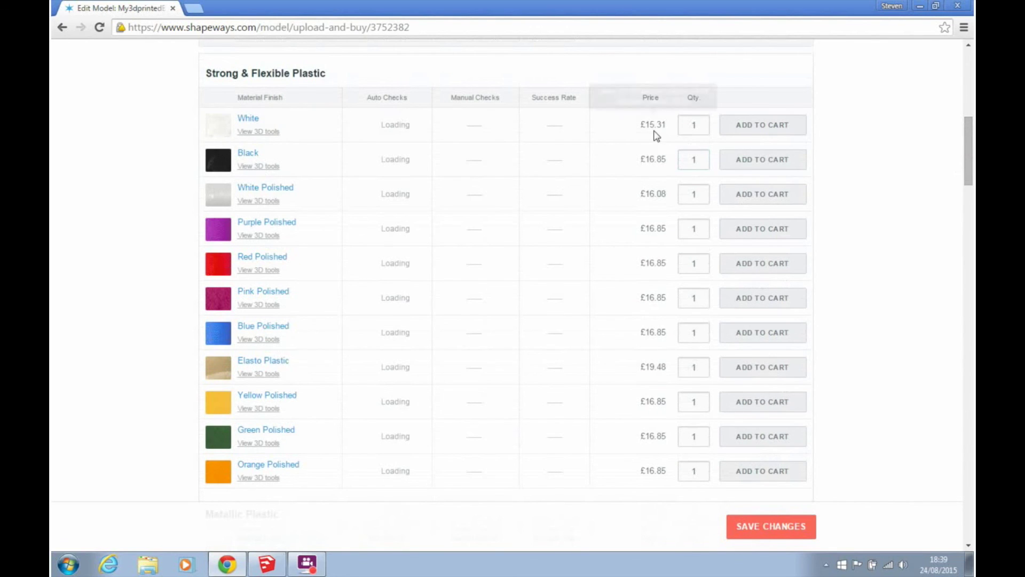
pyautogui.moveTo(650, 125)
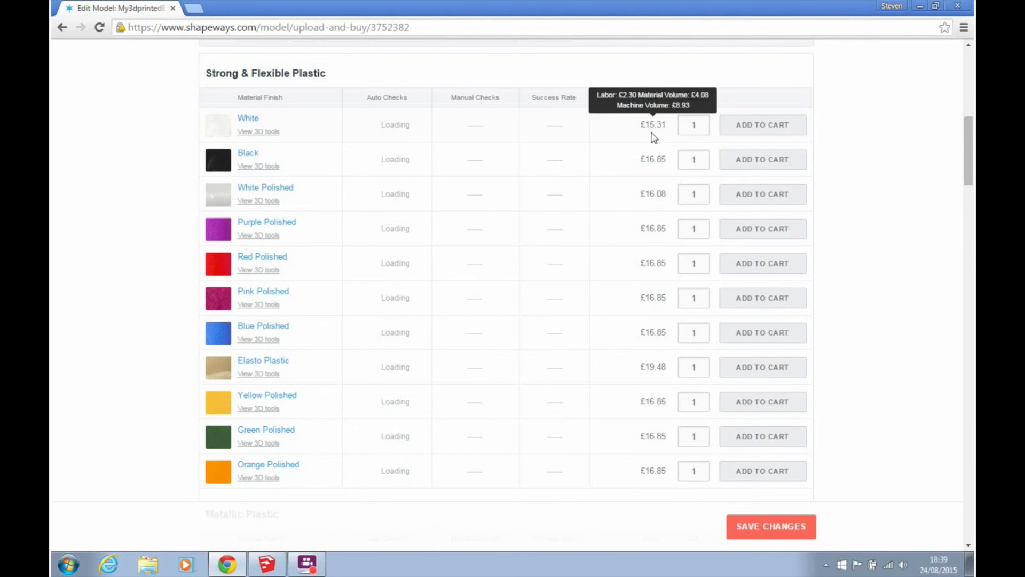
pyautogui.moveTo(969, 164); pyautogui.dragTo(974, 113)
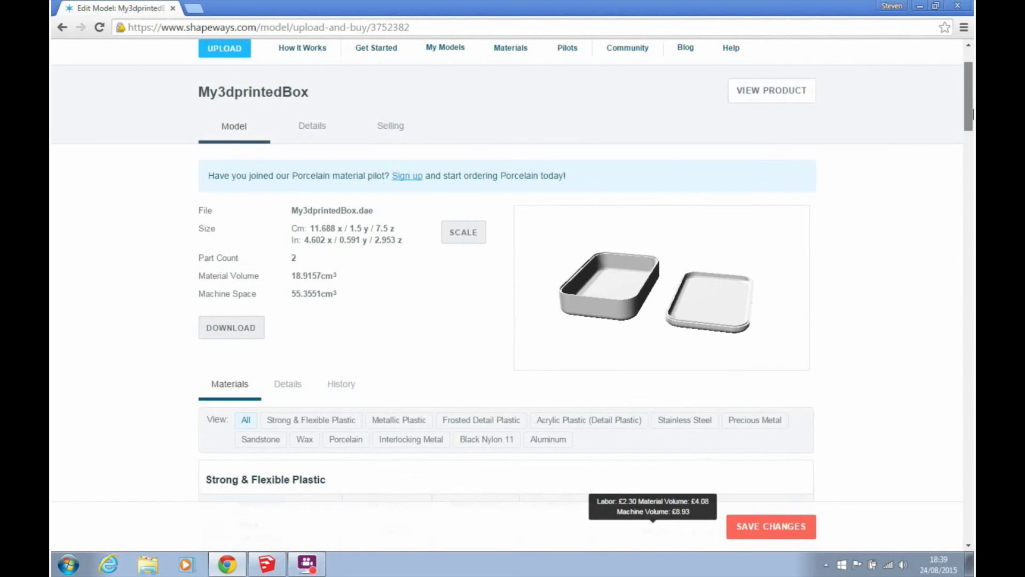
pyautogui.moveTo(971, 109); pyautogui.dragTo(973, 113)
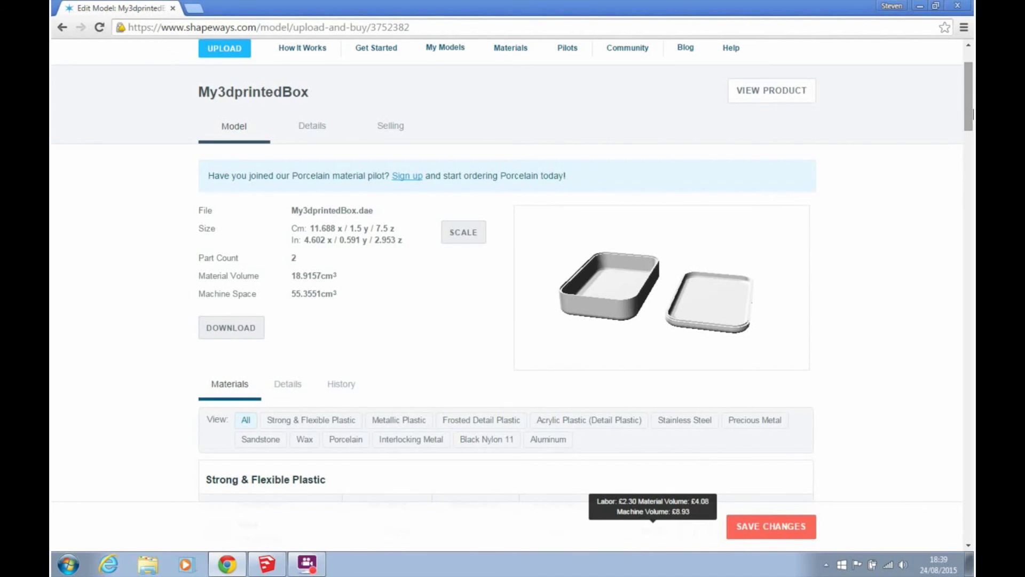
# Step: Open the product page for My3dprintedBox and view its digital previews in the different material colours, from black through green
pyautogui.click(774, 96)
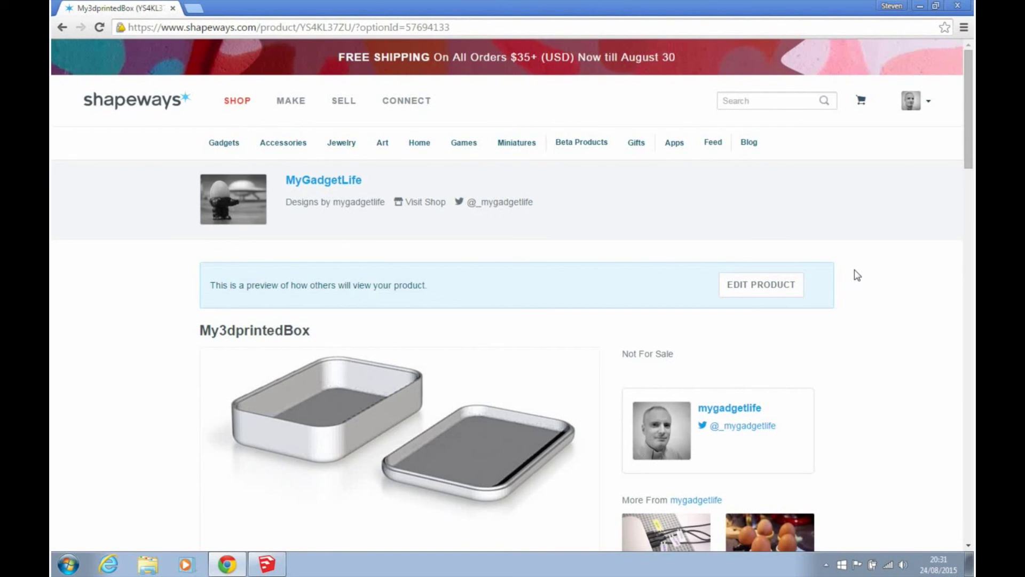
pyautogui.moveTo(965, 156); pyautogui.dragTo(964, 220)
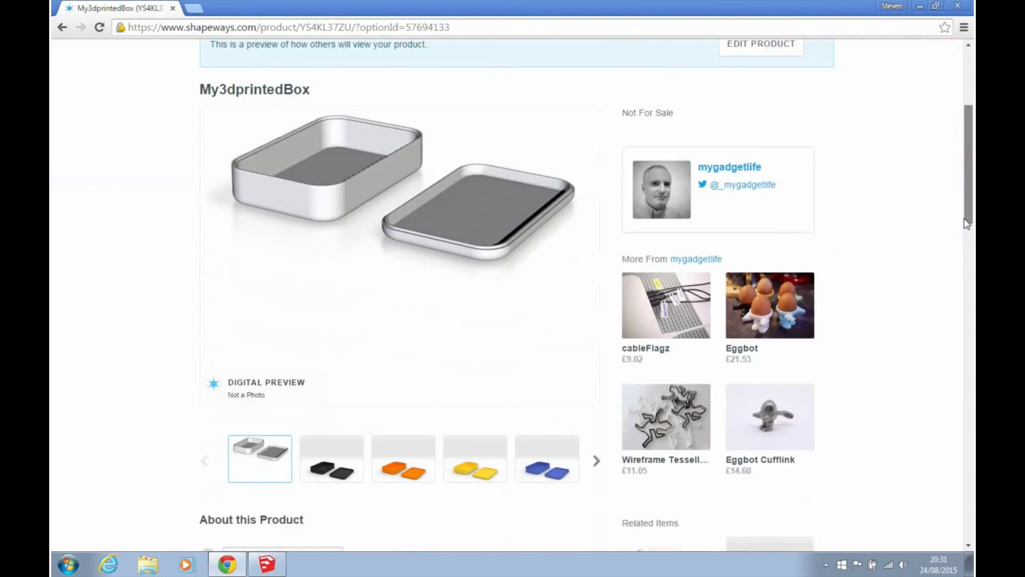
pyautogui.click(327, 429)
pyautogui.click(402, 428)
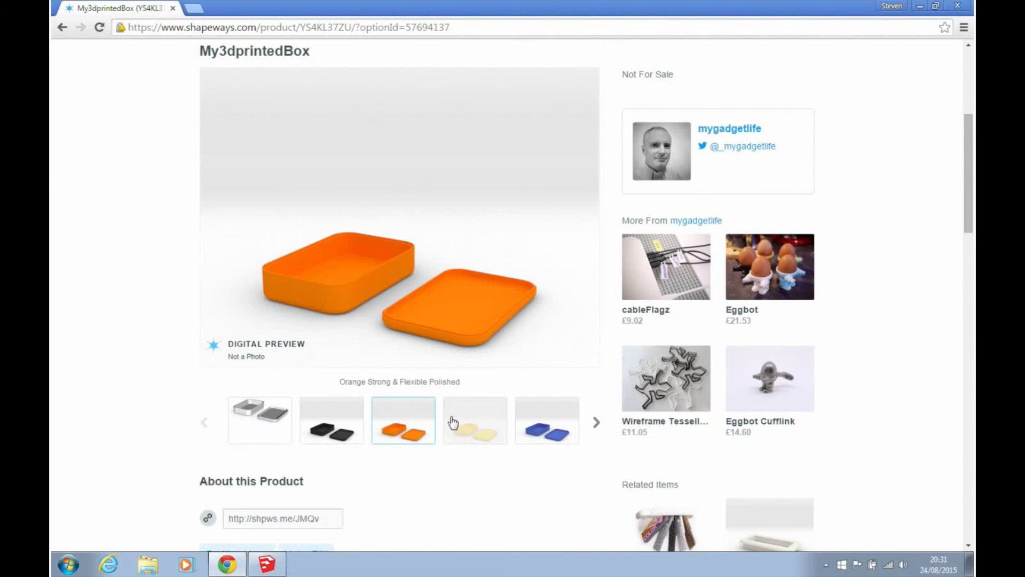
pyautogui.click(479, 424)
pyautogui.click(540, 428)
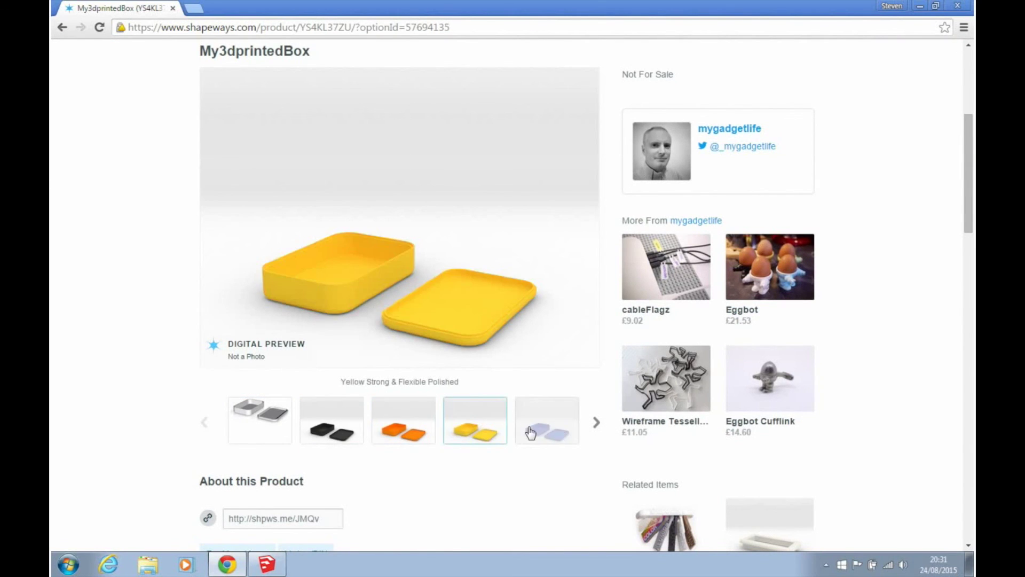
pyautogui.click(596, 422)
pyautogui.click(259, 427)
pyautogui.click(313, 428)
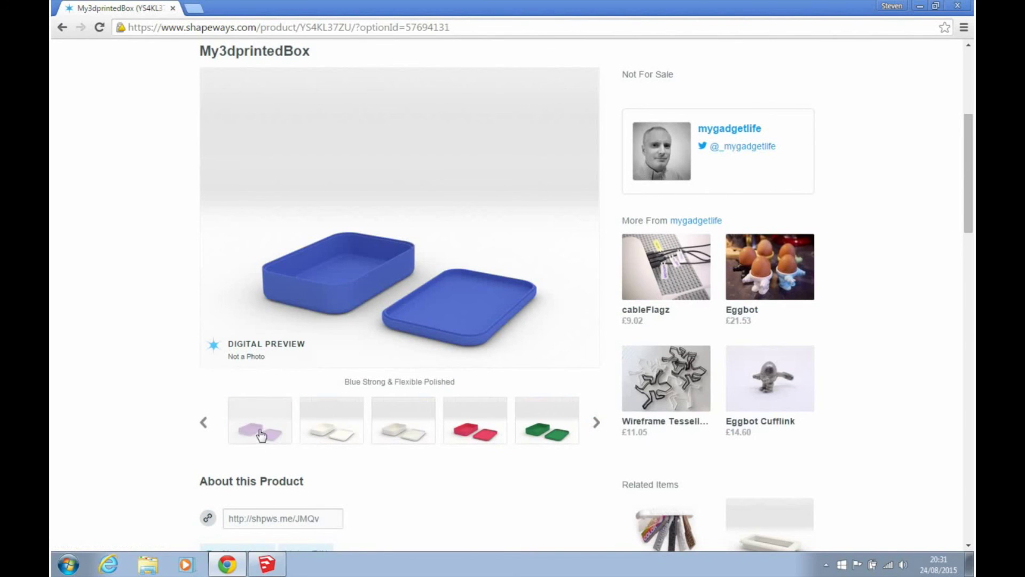
pyautogui.click(404, 427)
pyautogui.click(459, 426)
pyautogui.click(532, 426)
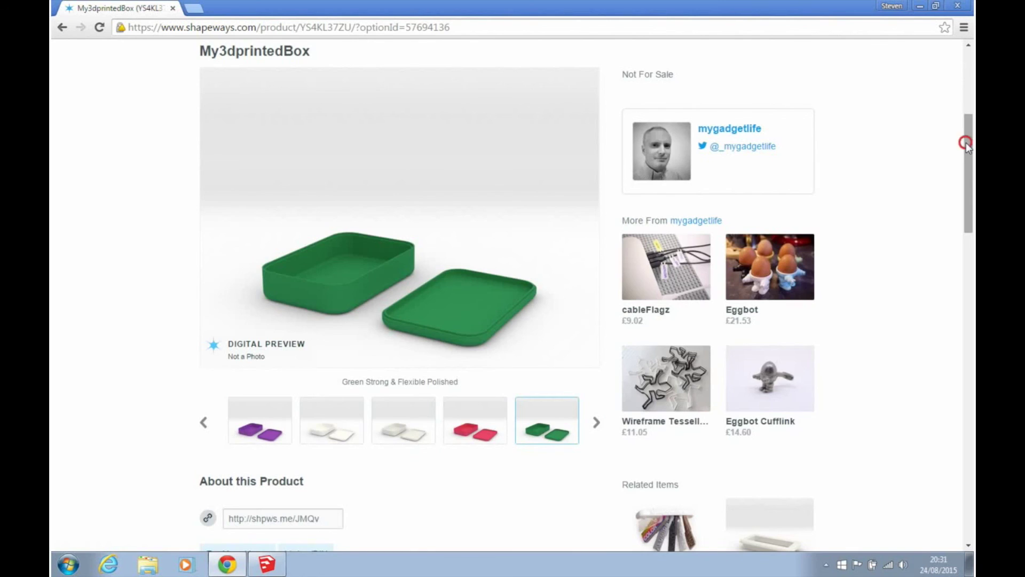
# Step: Open My3dprintedBox for editing and go to its selling settings
pyautogui.moveTo(967, 142); pyautogui.dragTo(962, 67)
pyautogui.click(756, 287)
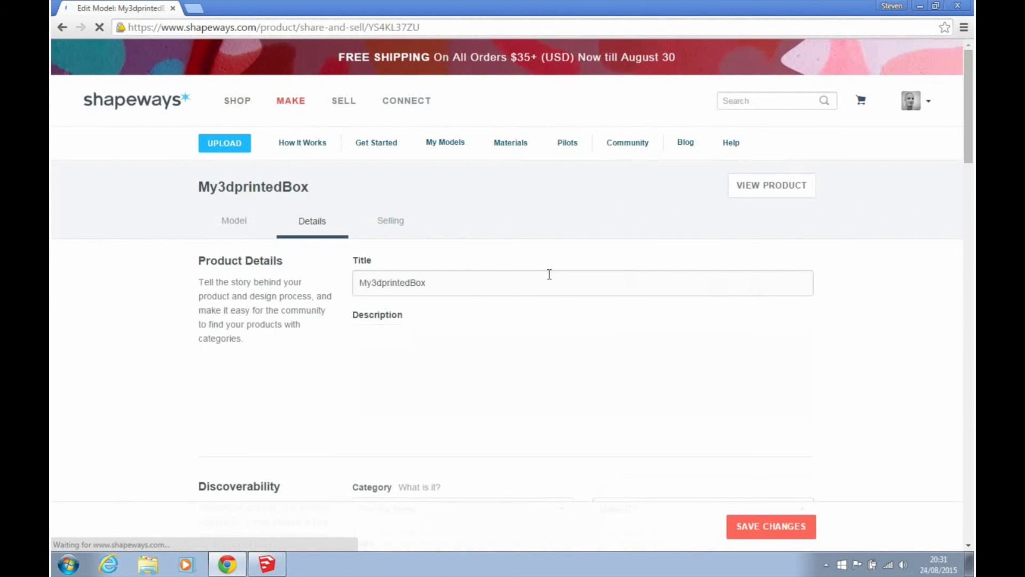
pyautogui.click(386, 221)
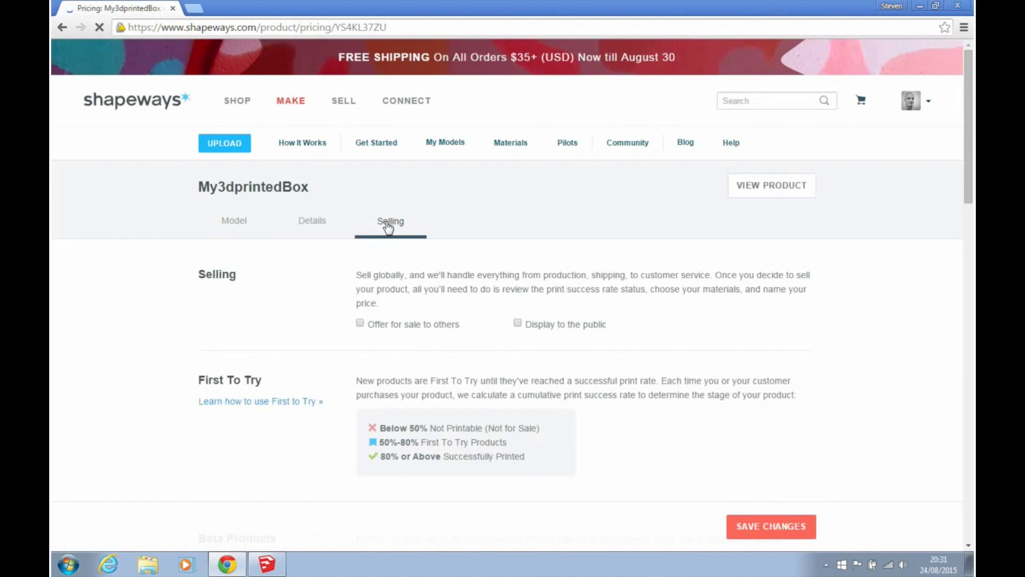
# Step: Enable selling in Polished Metallic Plastic under the Polished Strong & Flexible Plastic pricing and save the changes
pyautogui.scroll(-10, 370, 291)
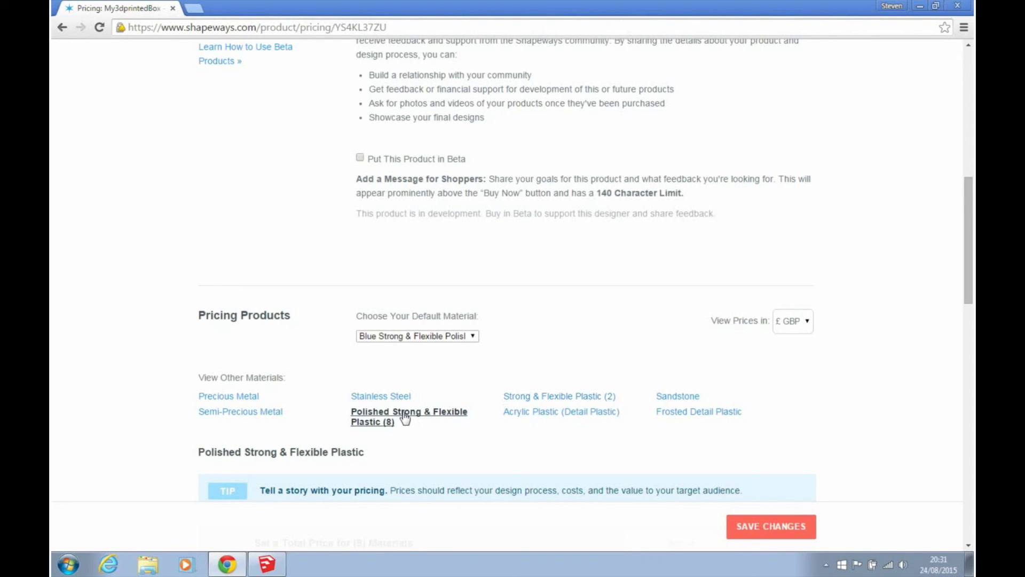
pyautogui.scroll(-7, 405, 420)
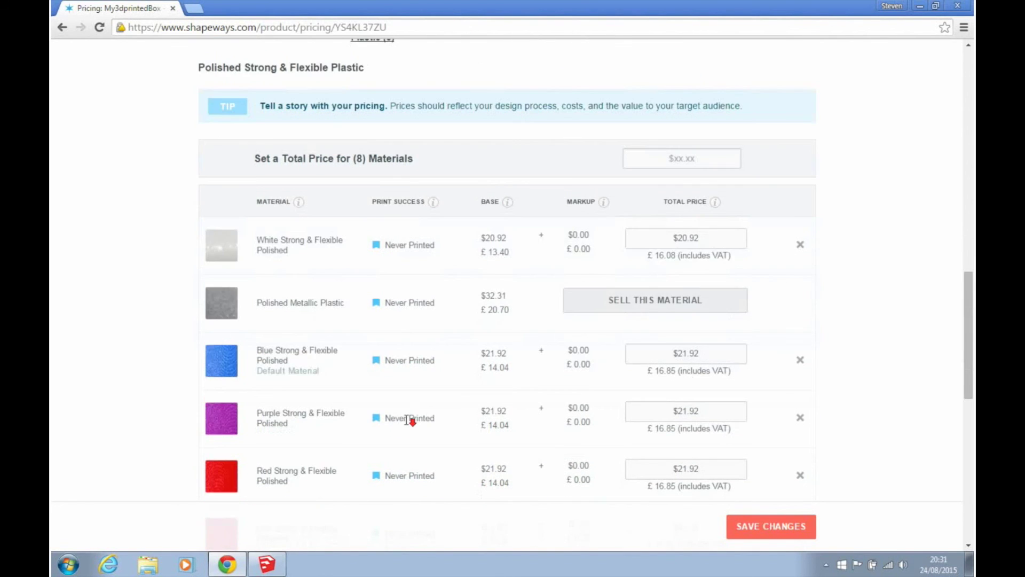
pyautogui.scroll(-1, 409, 420)
pyautogui.click(649, 290)
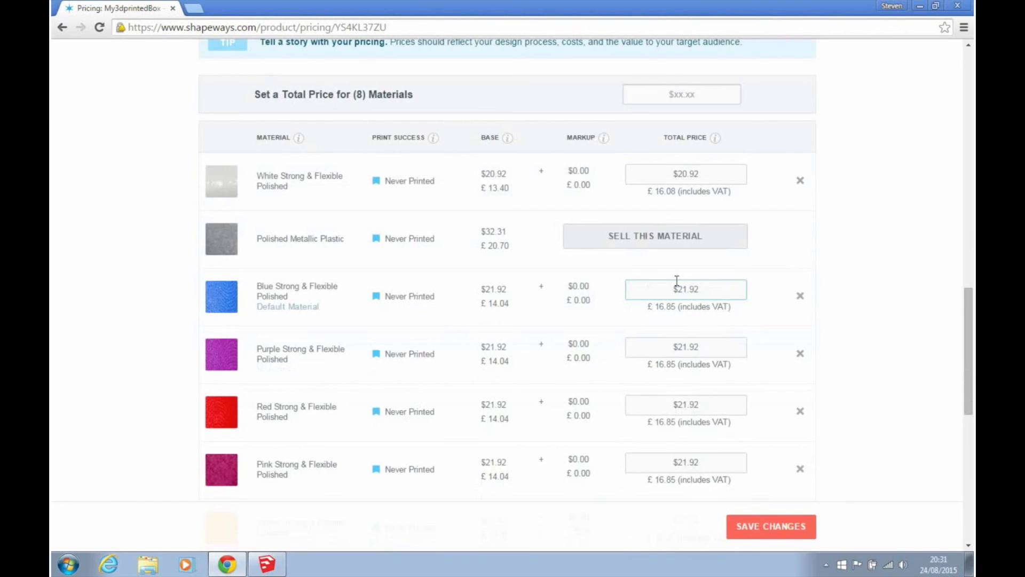
pyautogui.scroll(-6, 686, 322)
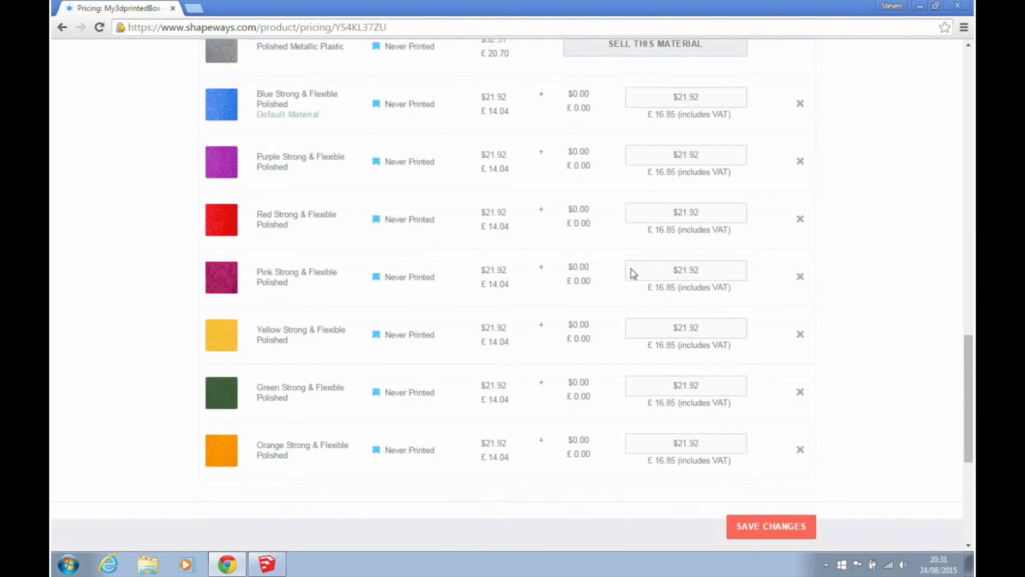
pyautogui.scroll(7, 642, 242)
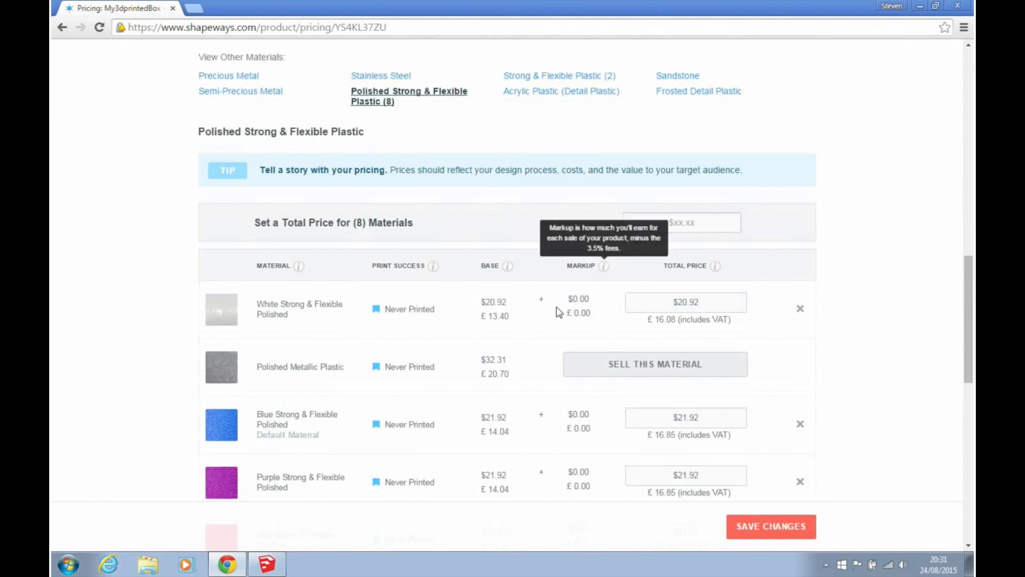
pyautogui.click(623, 372)
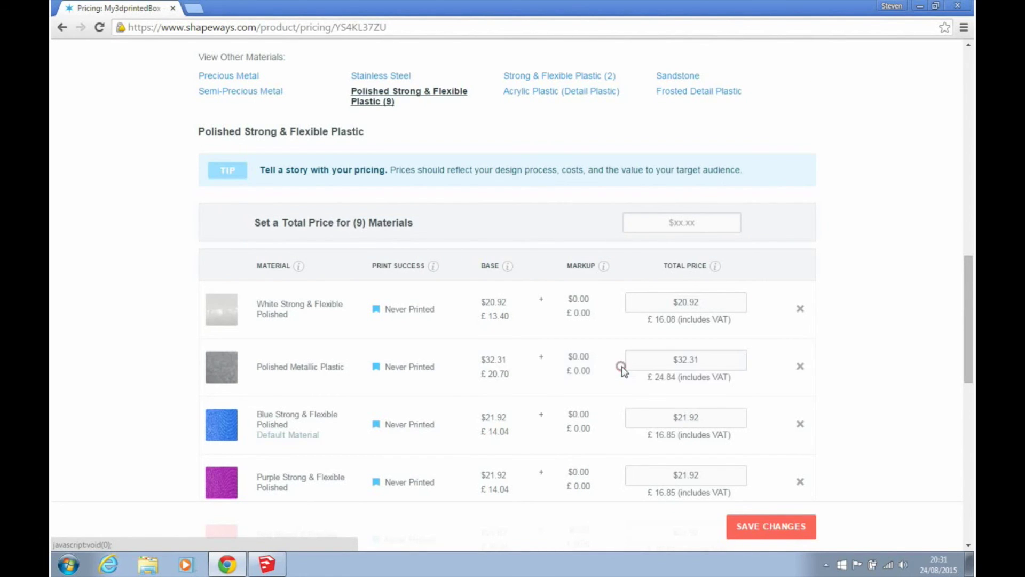
pyautogui.click(771, 529)
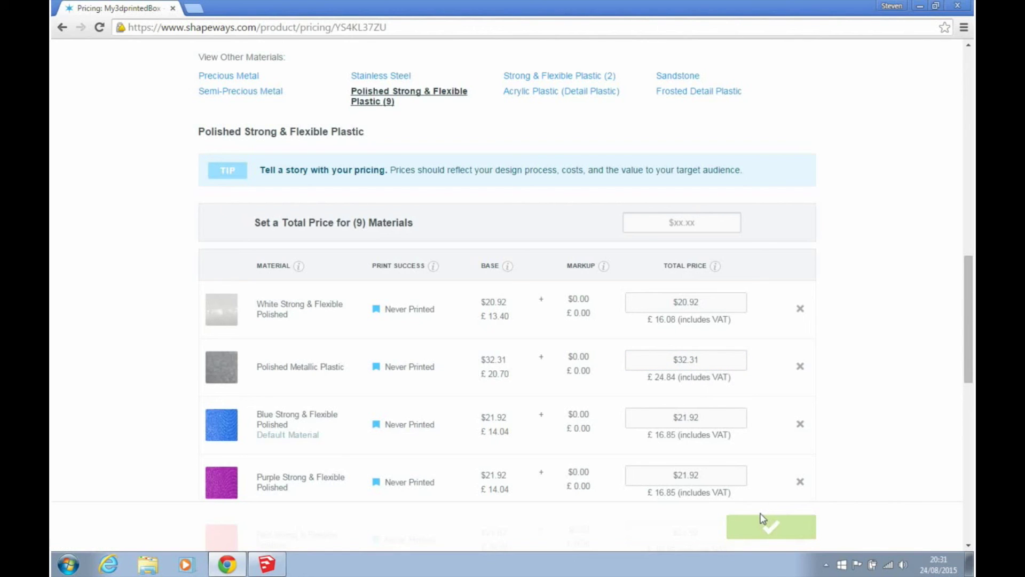
# Step: Return to the My3dprintedBox product page and browse through all of its material preview thumbnails
pyautogui.moveTo(968, 377); pyautogui.dragTo(949, 160)
pyautogui.click(807, 200)
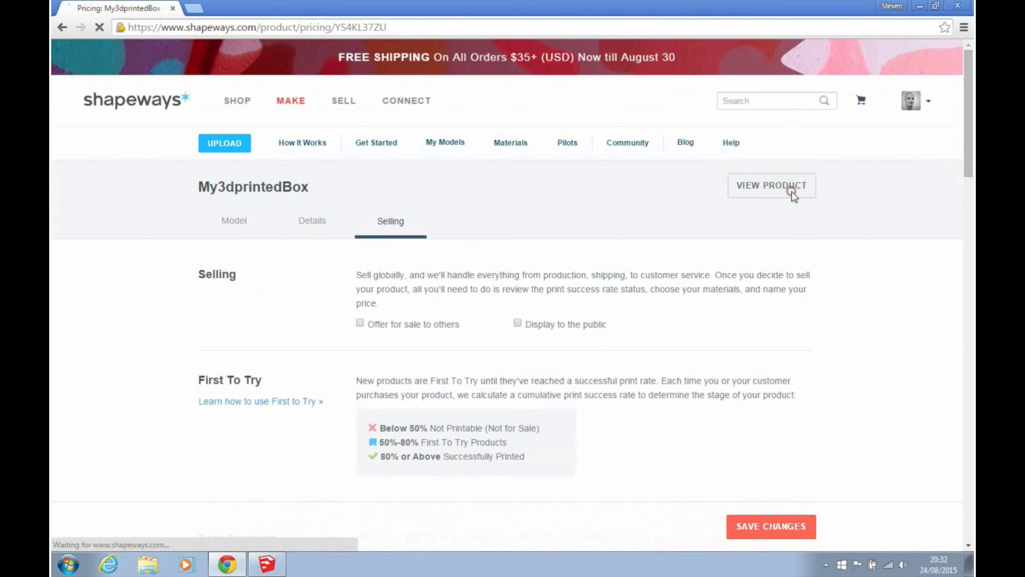
pyautogui.scroll(-6, 518, 350)
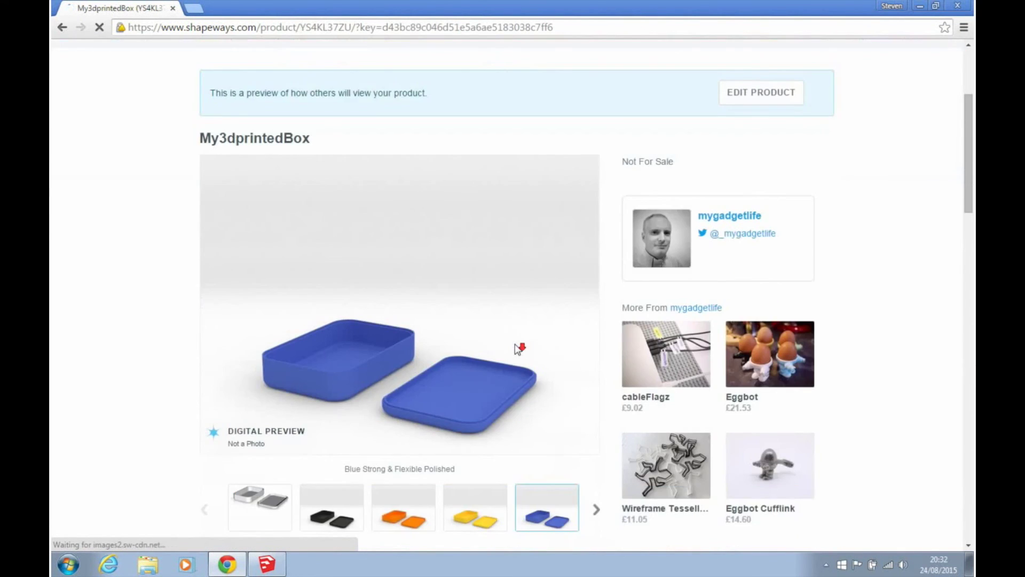
pyautogui.click(597, 382)
pyautogui.click(597, 383)
pyautogui.click(597, 382)
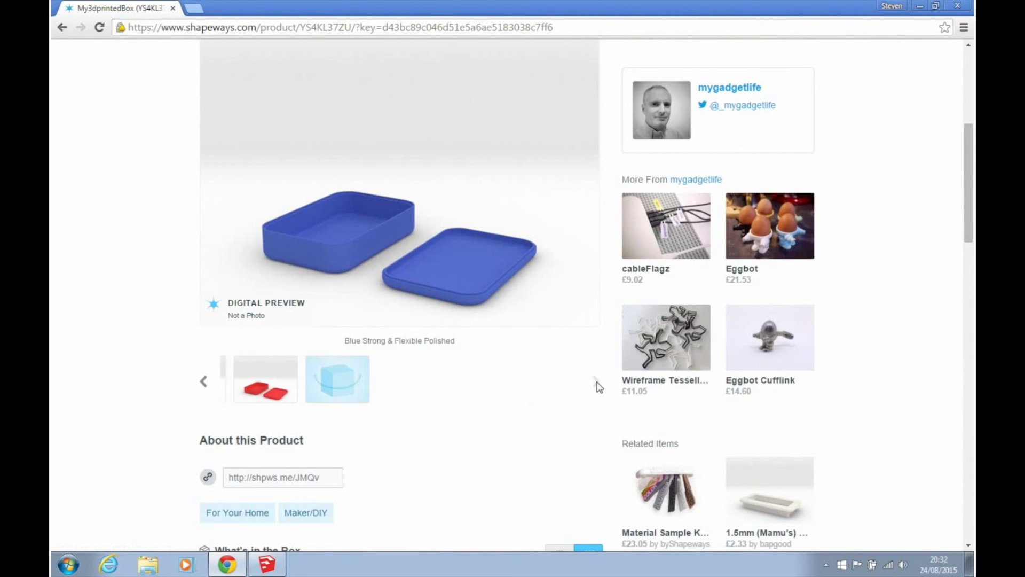
pyautogui.click(204, 382)
pyautogui.click(204, 382)
pyautogui.click(204, 381)
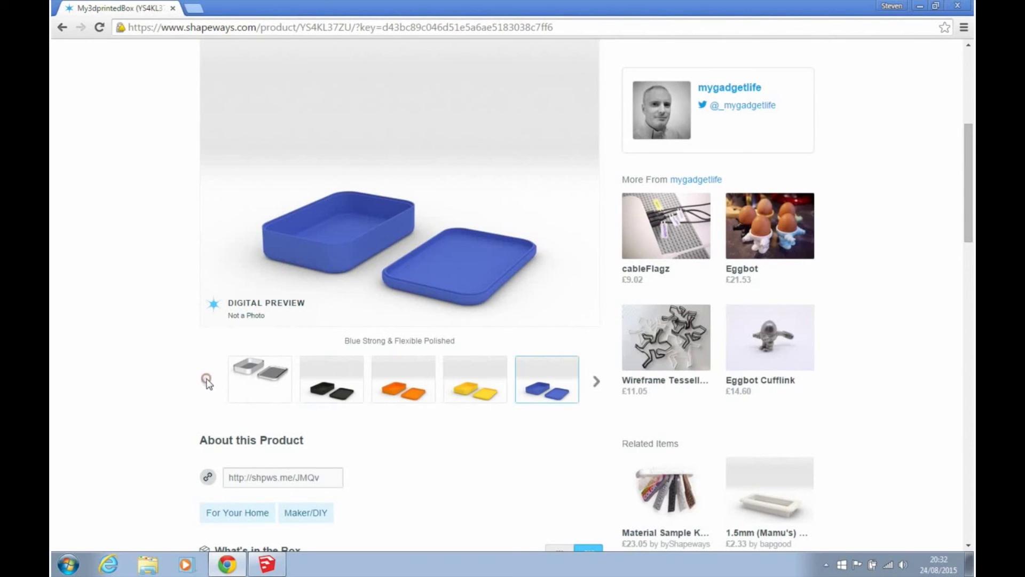
pyautogui.scroll(3, 593, 390)
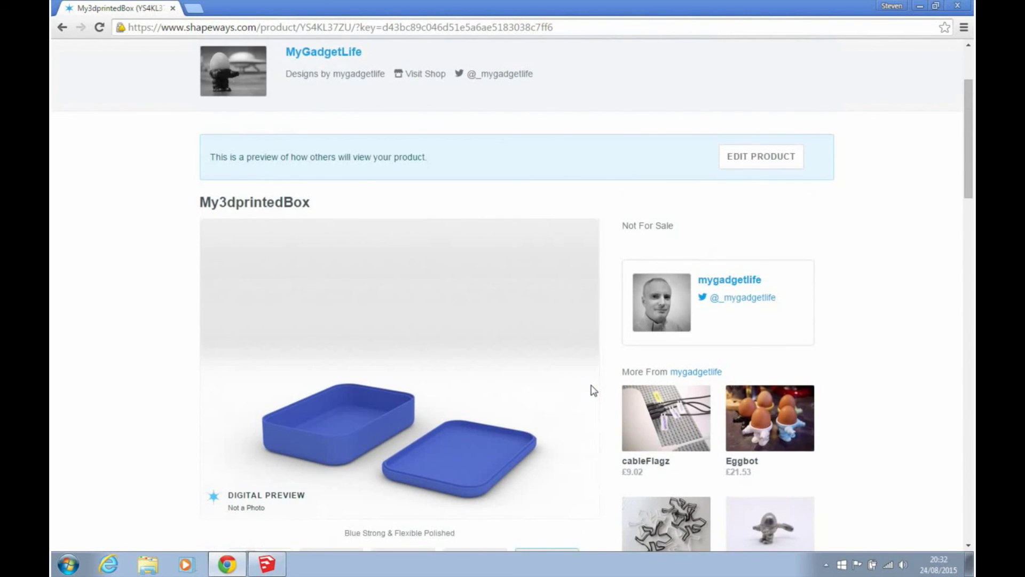
pyautogui.scroll(2, 593, 390)
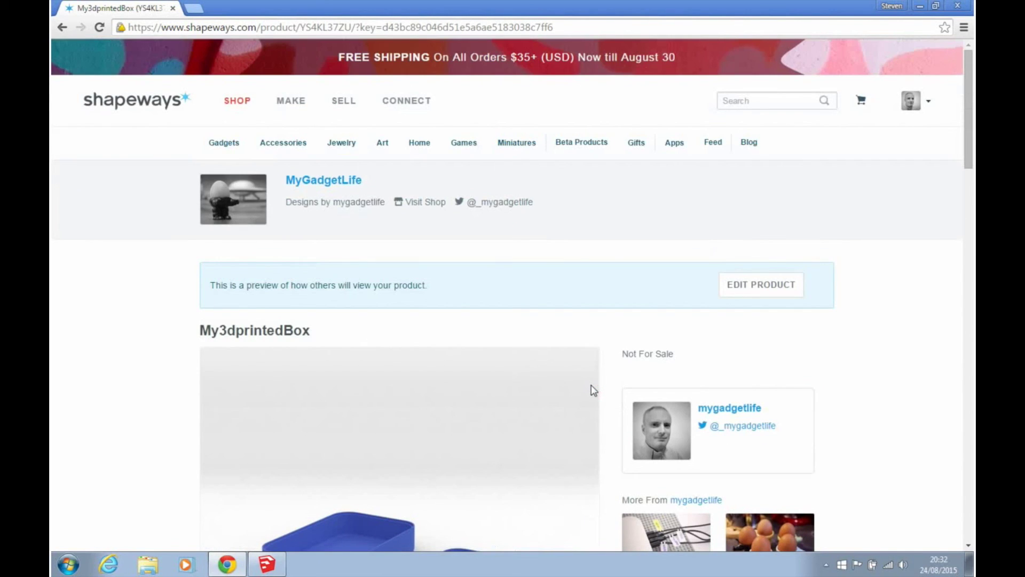